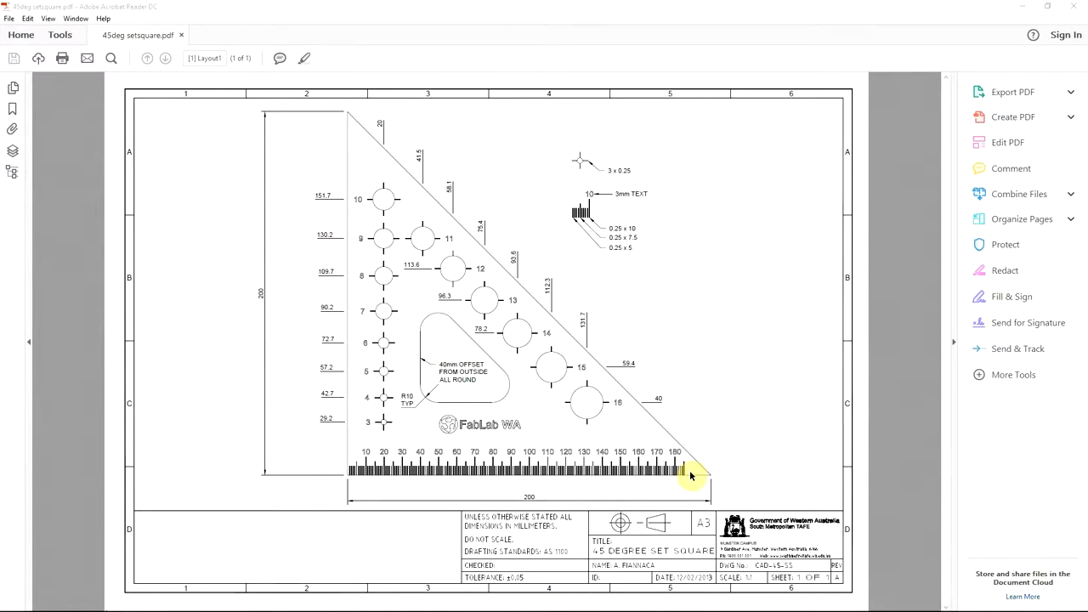
Switch to AutoCAD and draw a closed right triangle with a 200 mm vertical side and a 200 mm horizontal base.
key("alt+Tab")
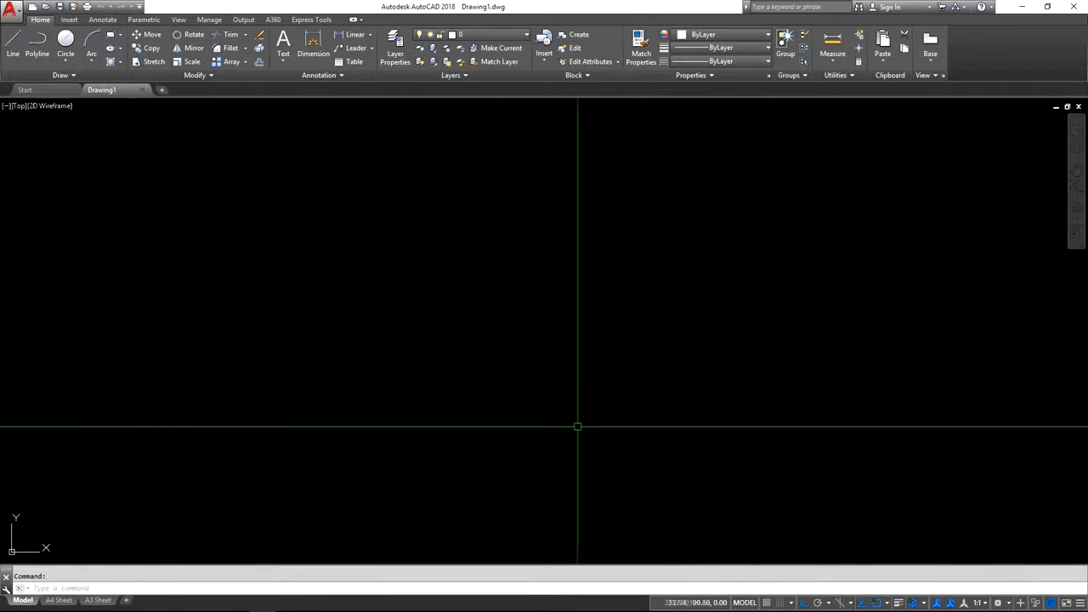
left_click(19, 51)
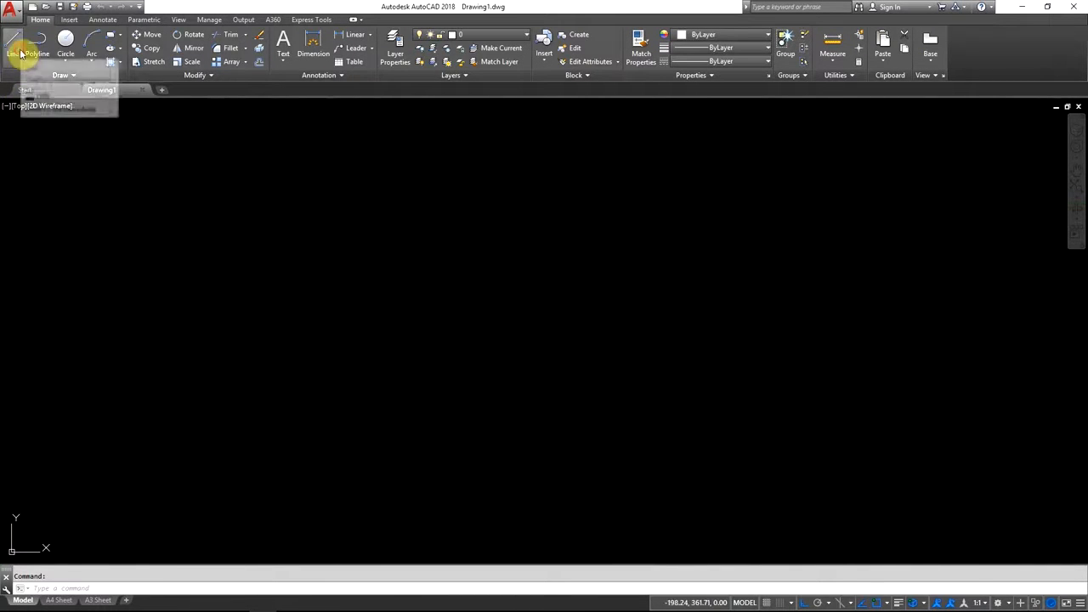
left_click(366, 226)
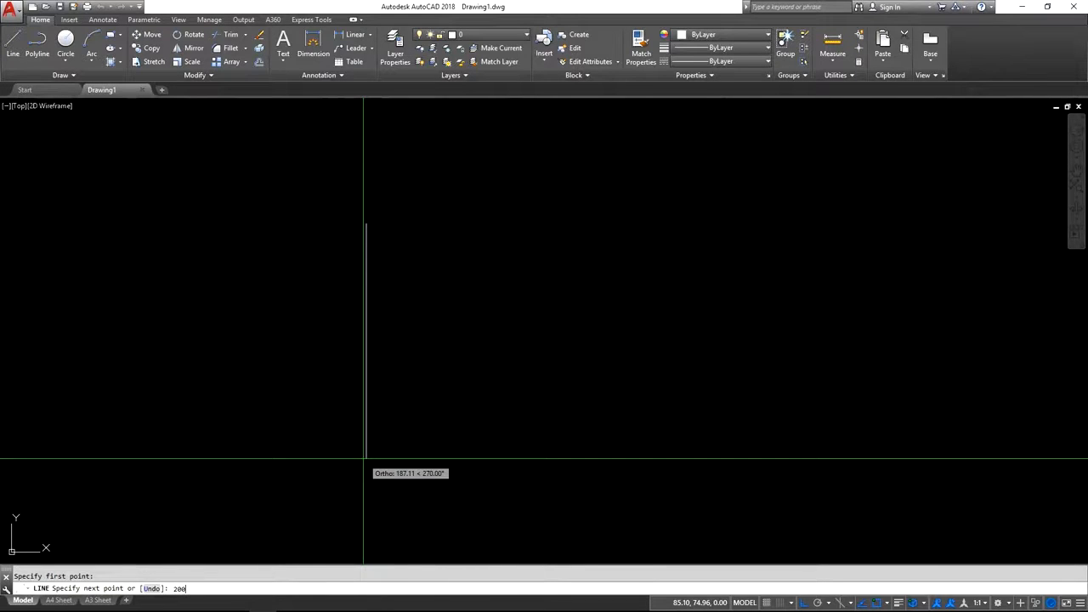
key("Return")
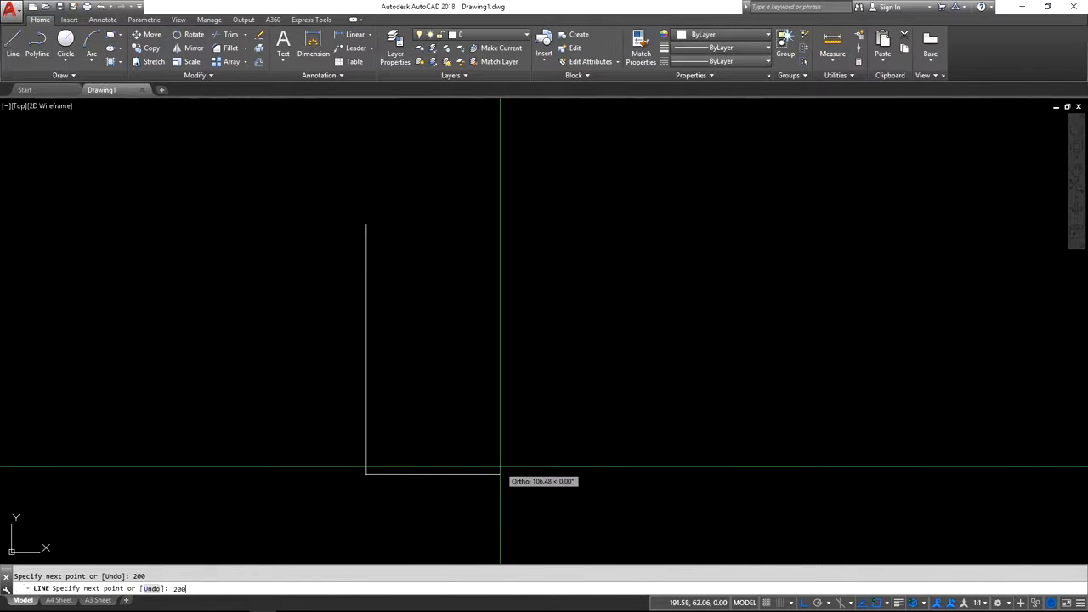
key("Return")
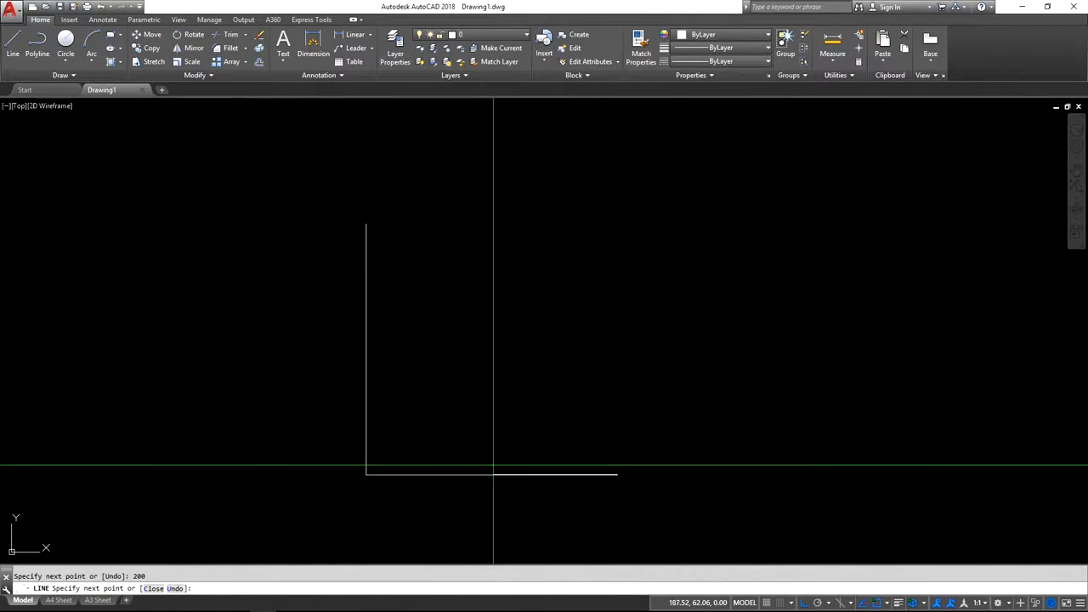
left_click(153, 588)
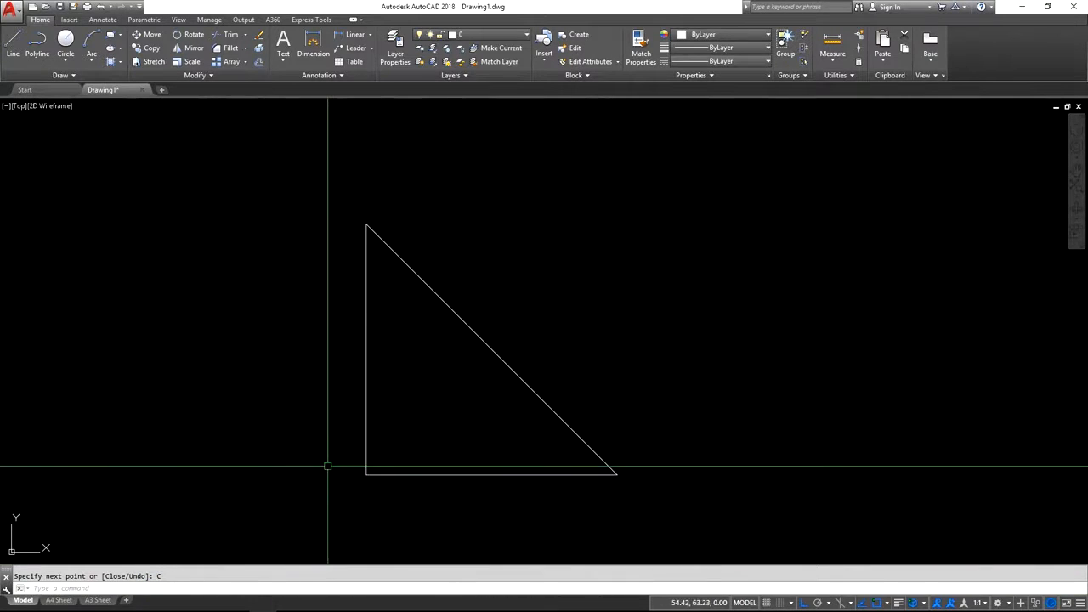
Join the triangle's three lines into a single polyline.
left_click(366, 296)
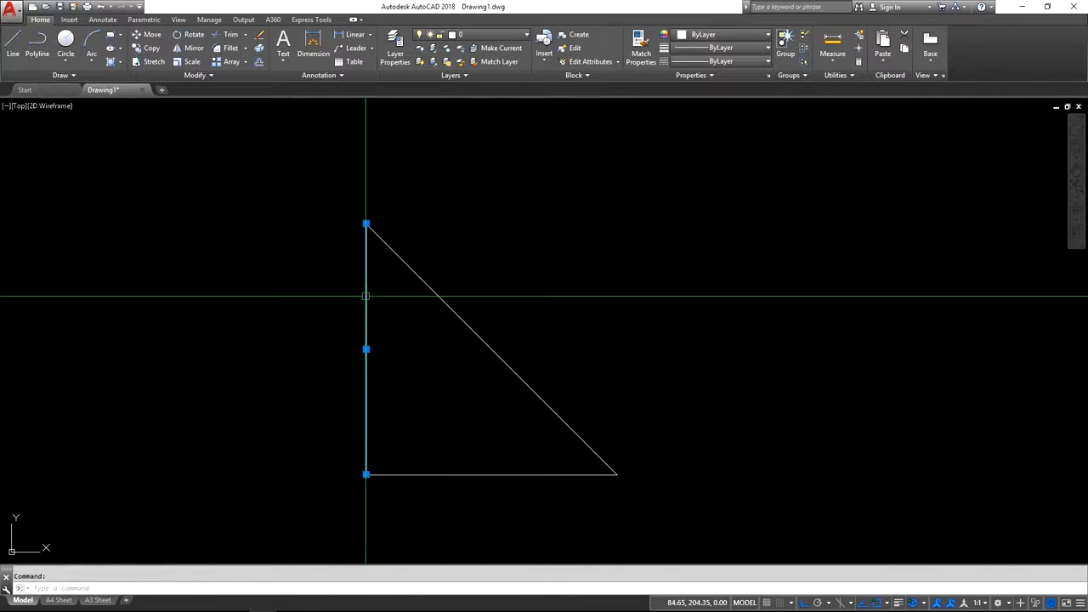
left_click(425, 285)
left_click(508, 475)
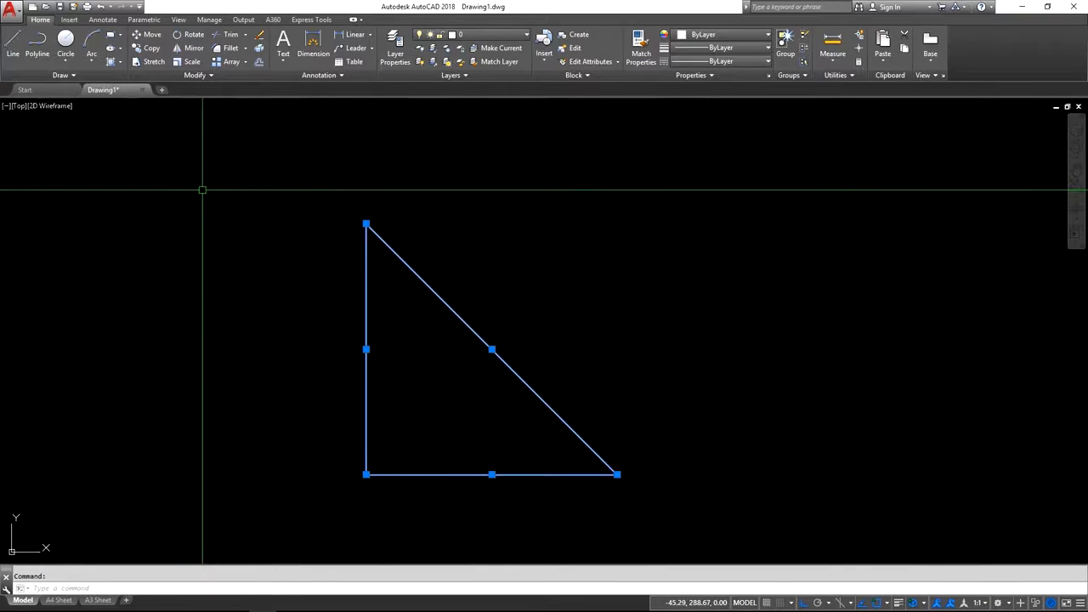
left_click(205, 79)
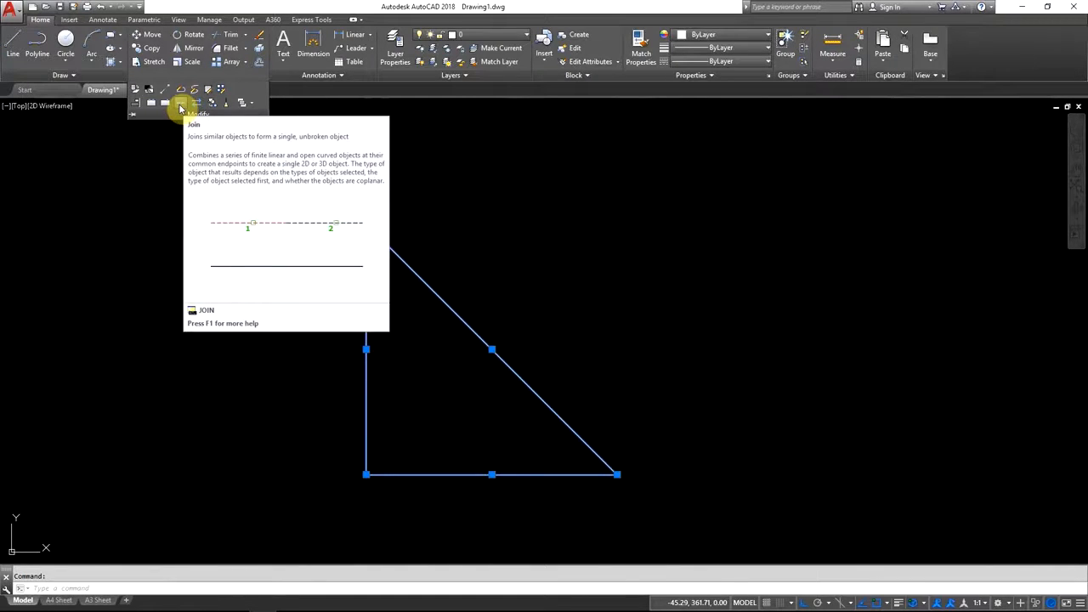
left_click(180, 106)
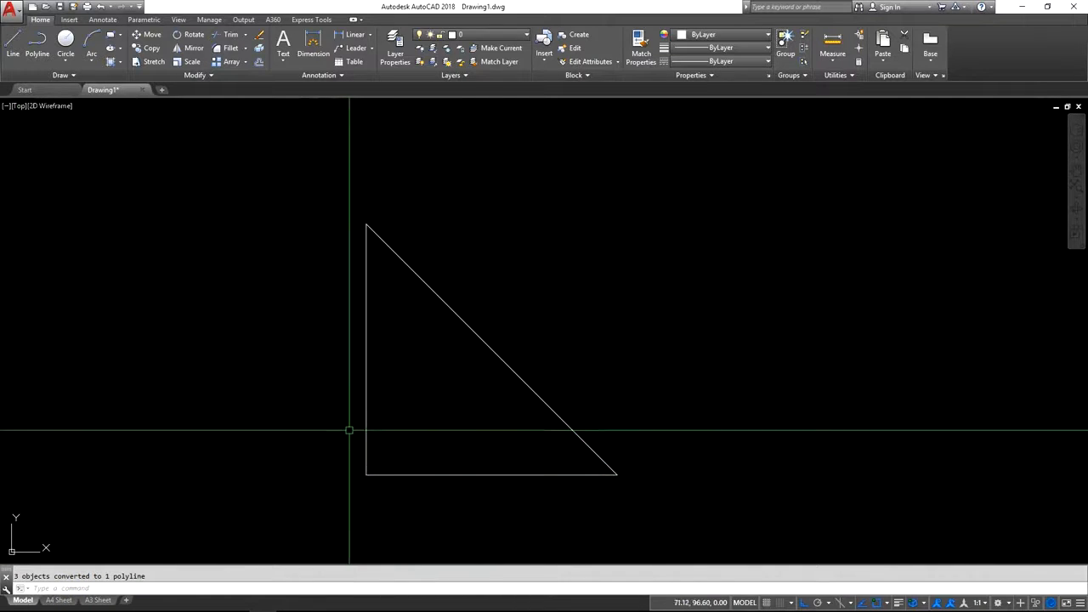
left_click(365, 409)
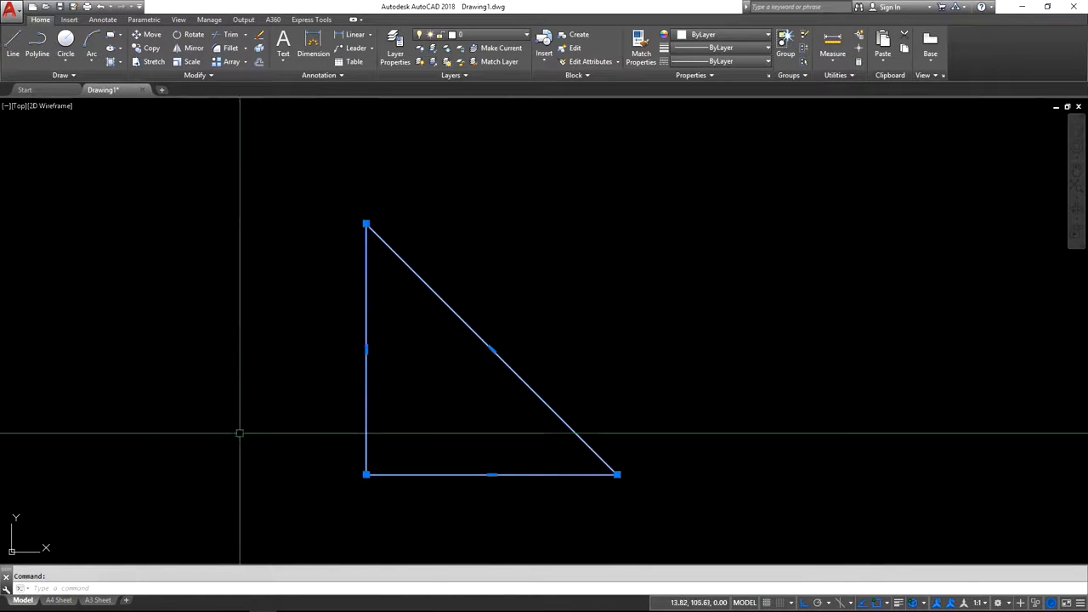
key("Delete")
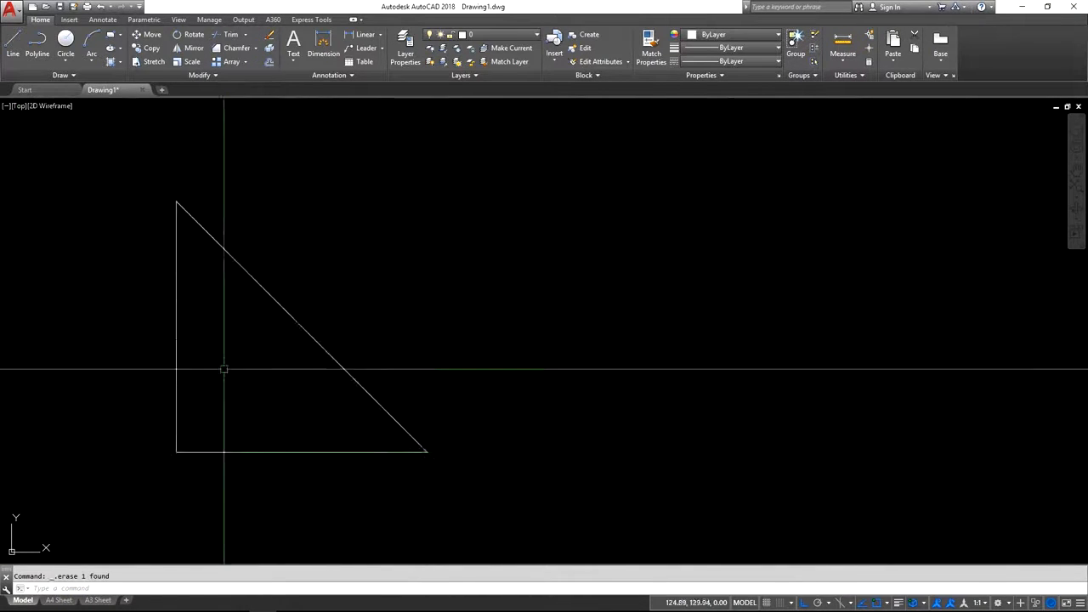
middle_click_drag(223, 369, 365, 343)
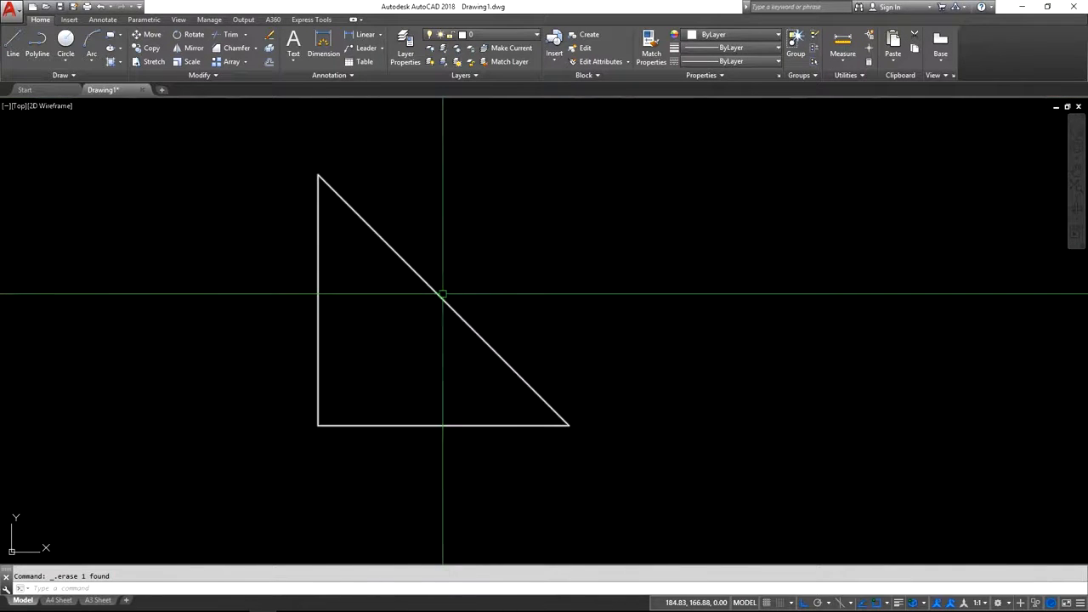
Set the colour of the joined triangle outline to Cyan.
left_click(443, 293)
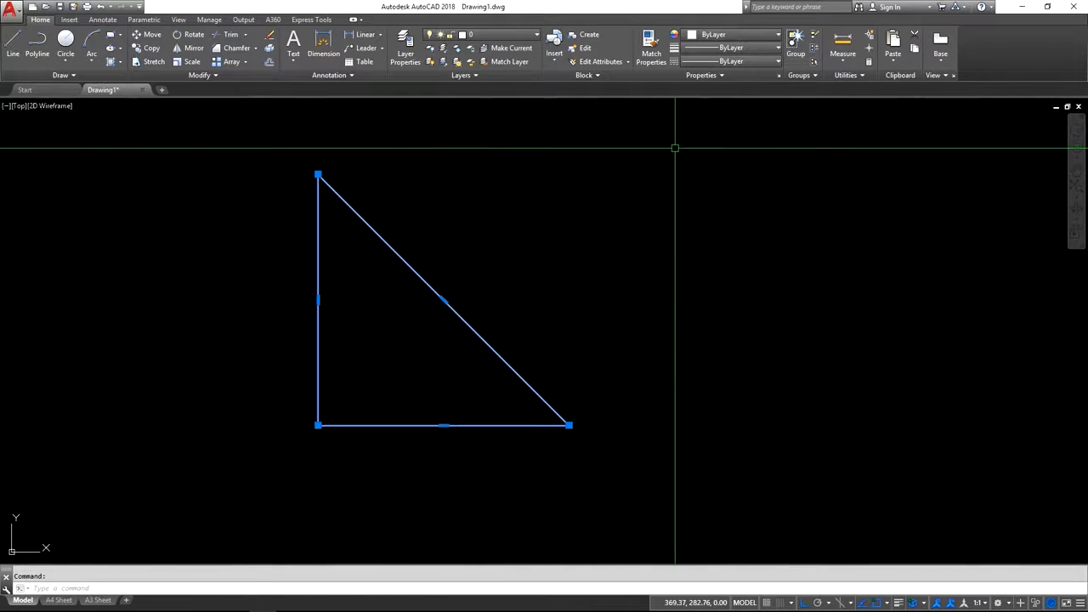
left_click(714, 35)
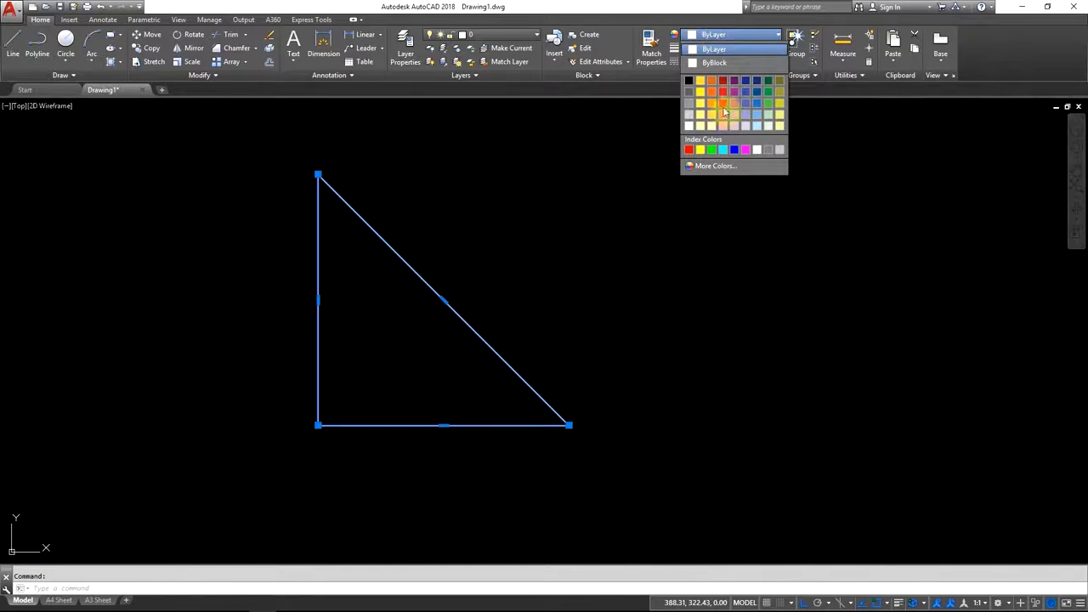
left_click(721, 152)
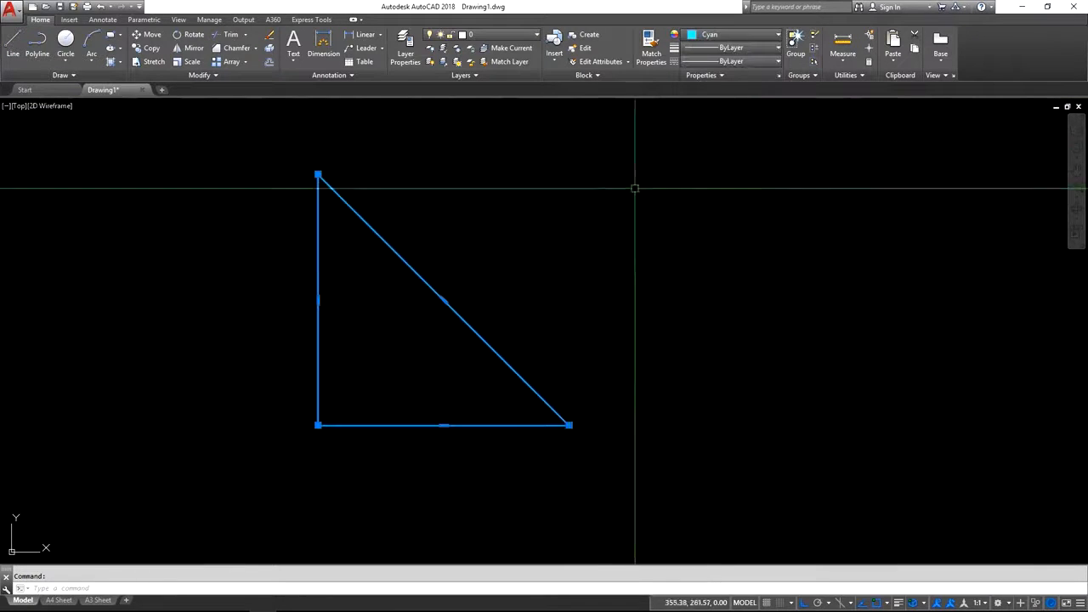
key("Escape")
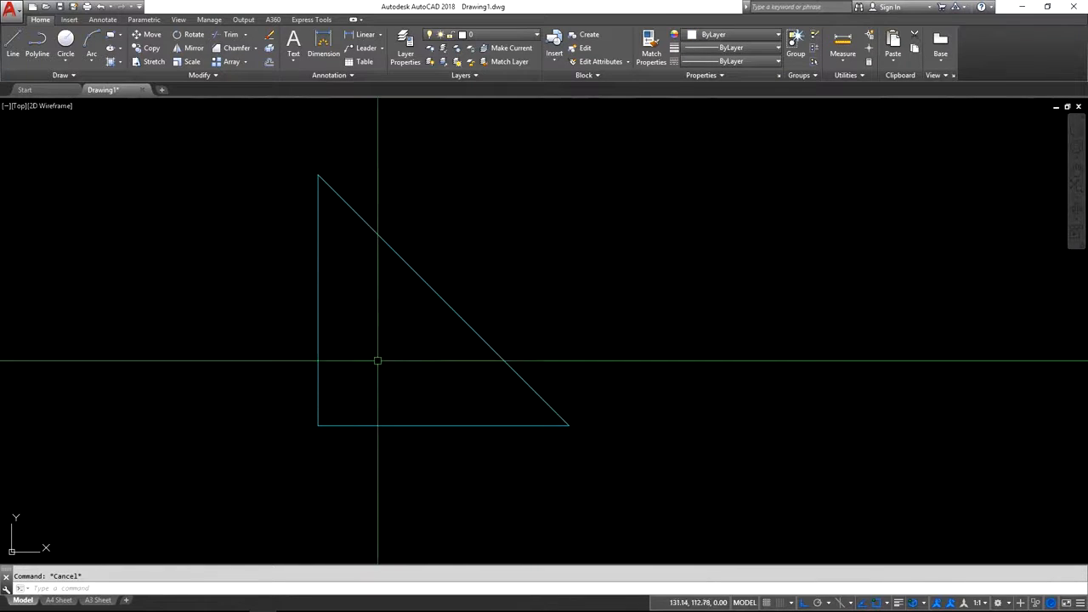
middle_click_drag(386, 336, 373, 338)
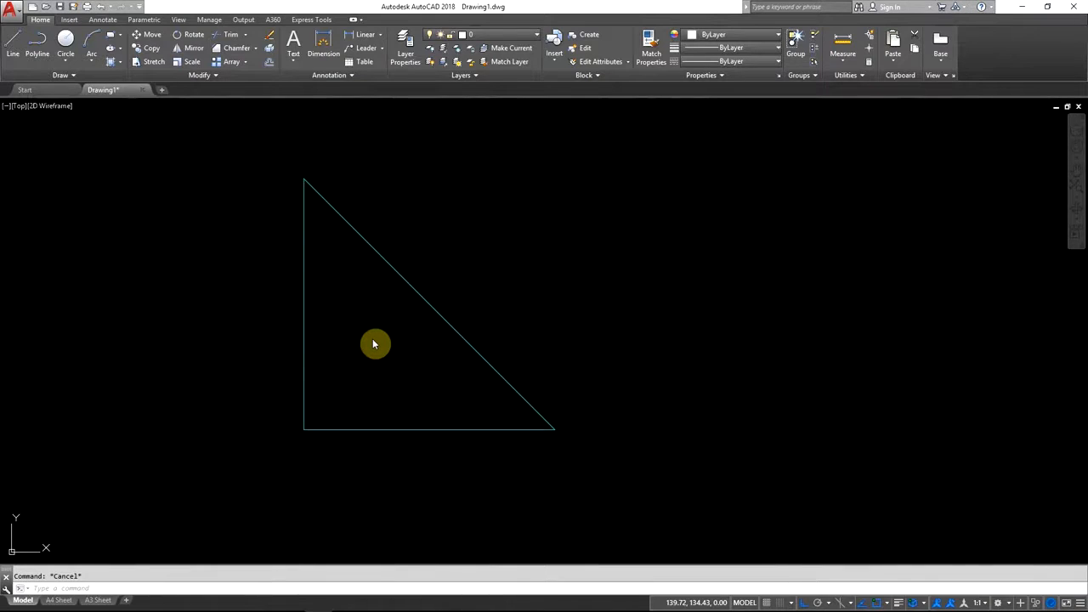
Switch to the set square PDF and check the inner cutout's offset and corner radius notes.
key("alt+Tab")
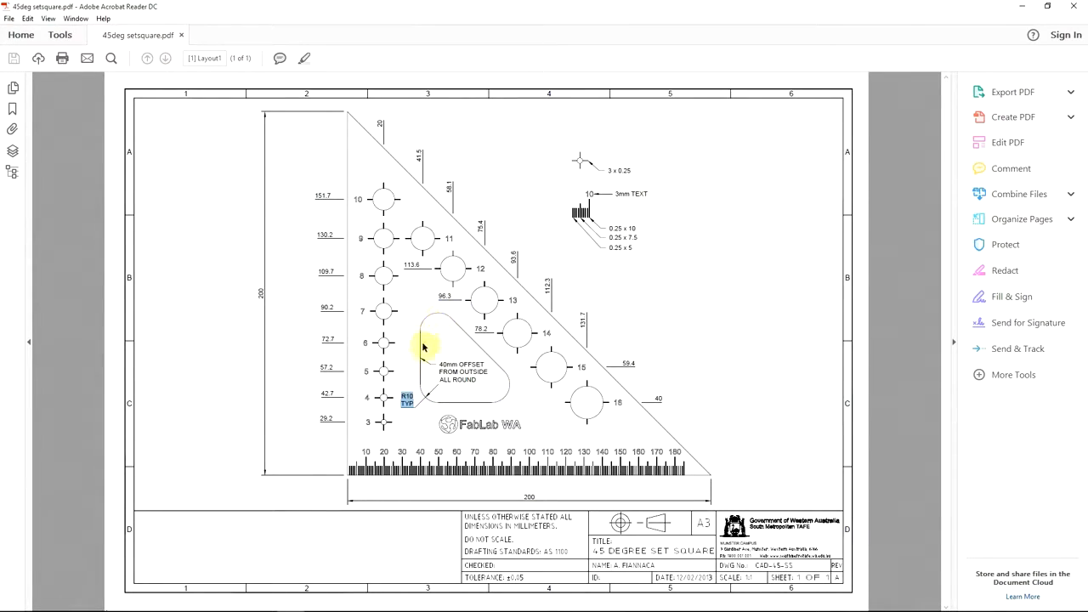
left_click(416, 403)
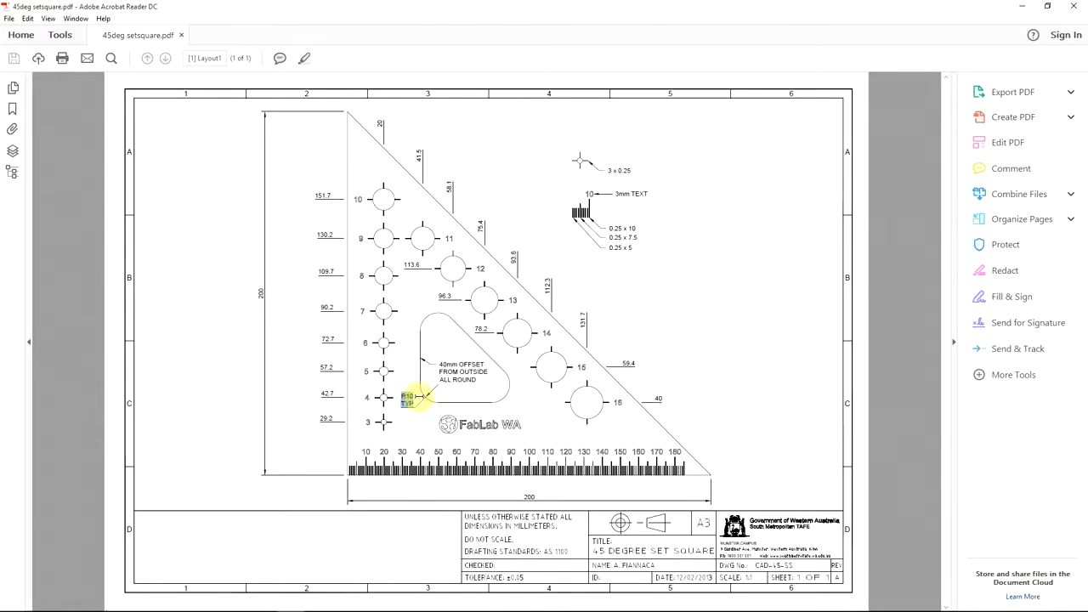
left_click(440, 420)
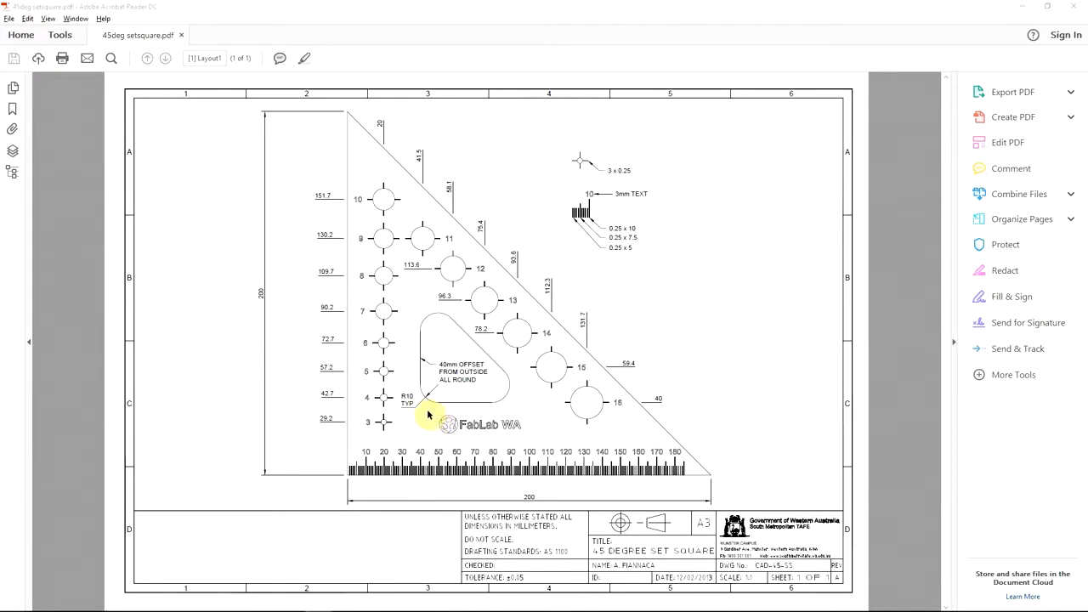
Switch back to AutoCAD and offset the triangle outline 40 mm inward.
key("alt+Tab")
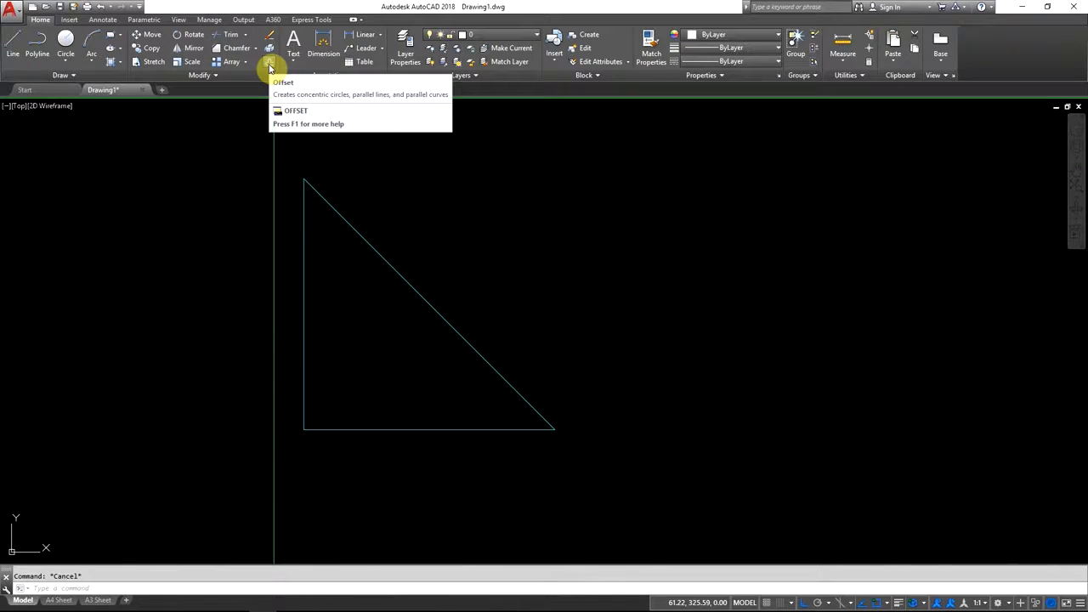
left_click(269, 68)
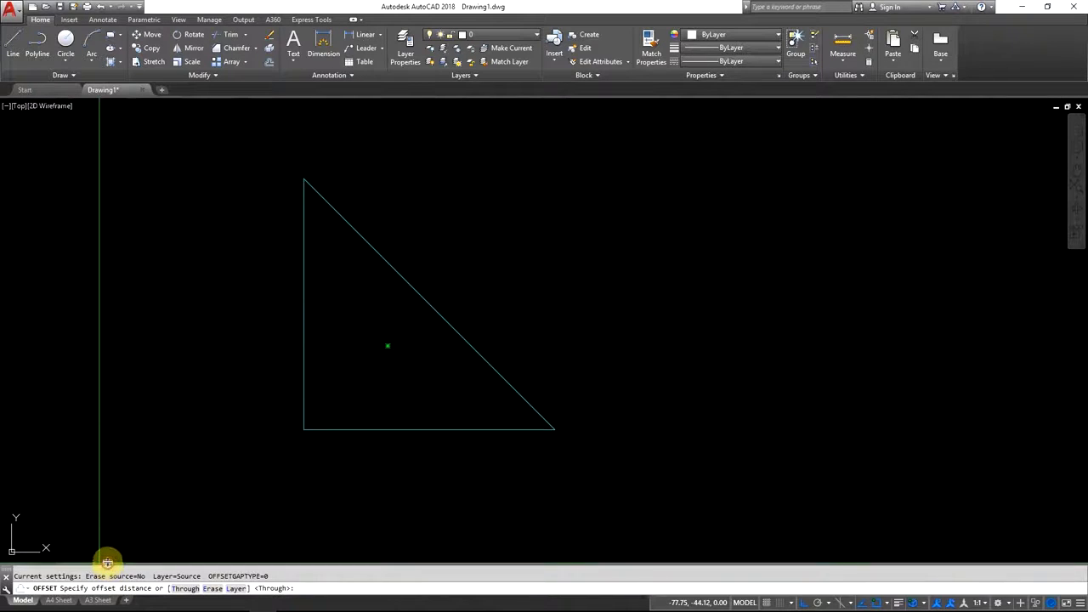
key("Escape")
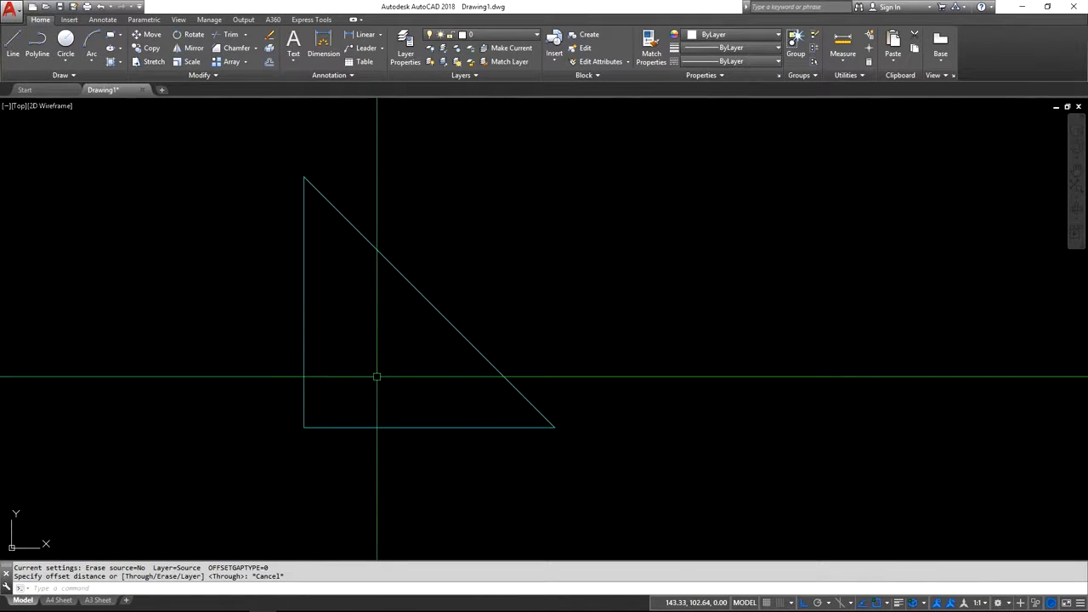
key("Return")
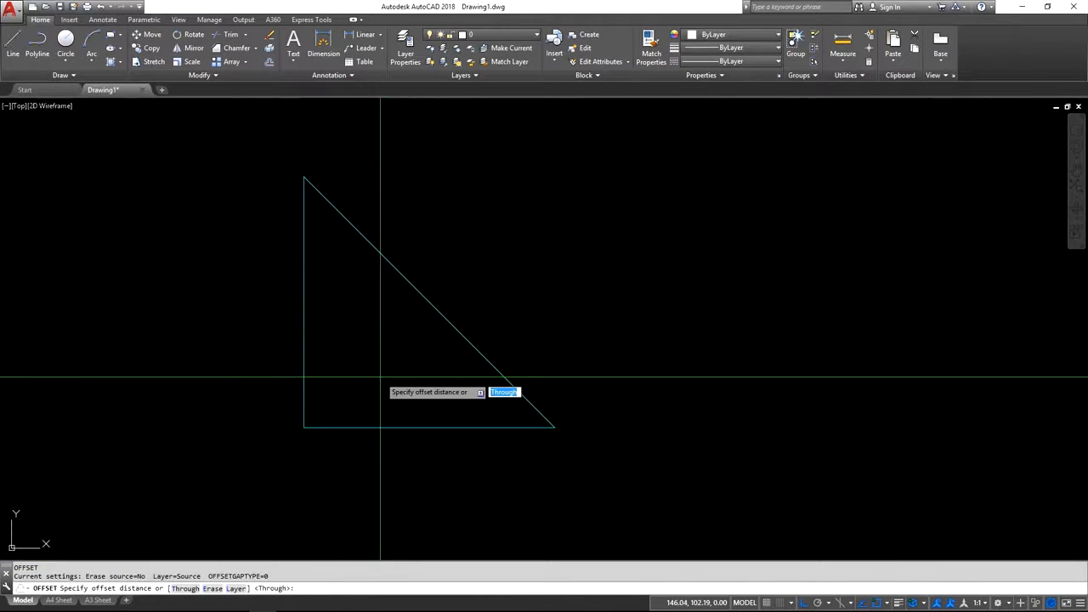
type("40")
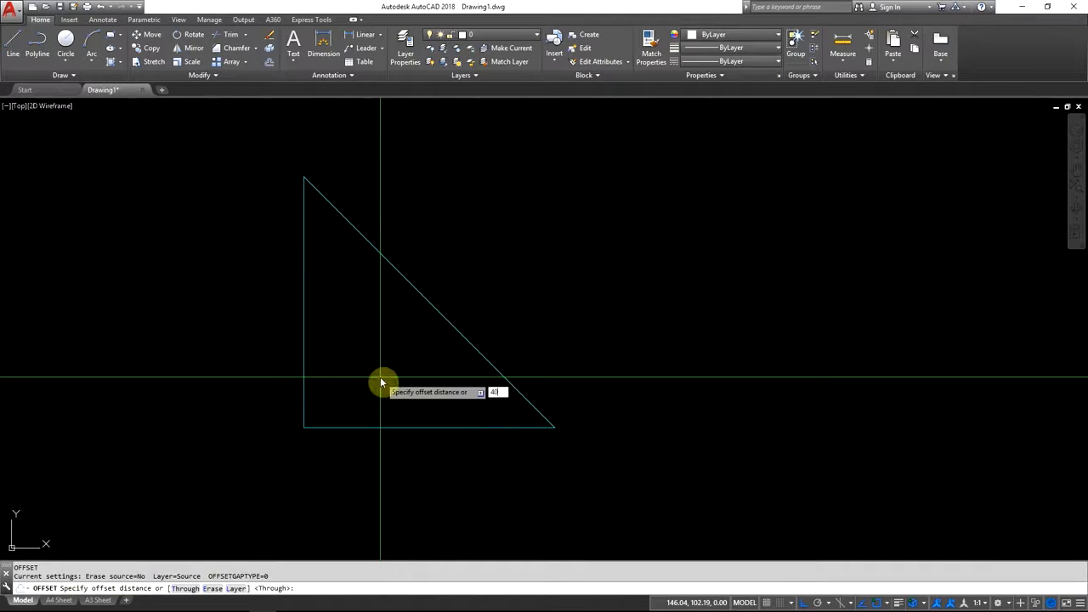
key("Return")
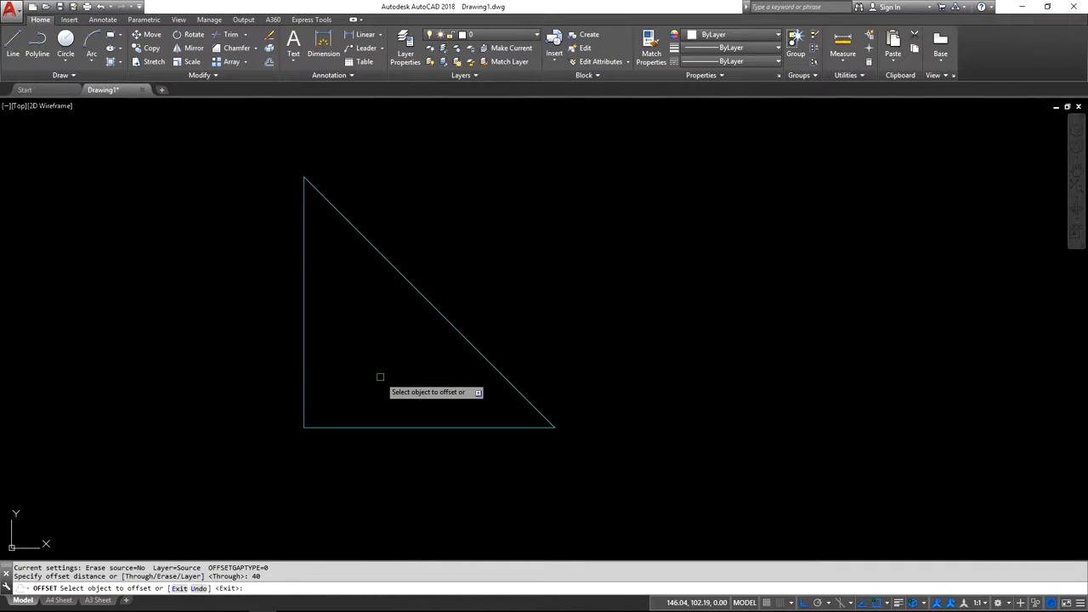
left_click(390, 427)
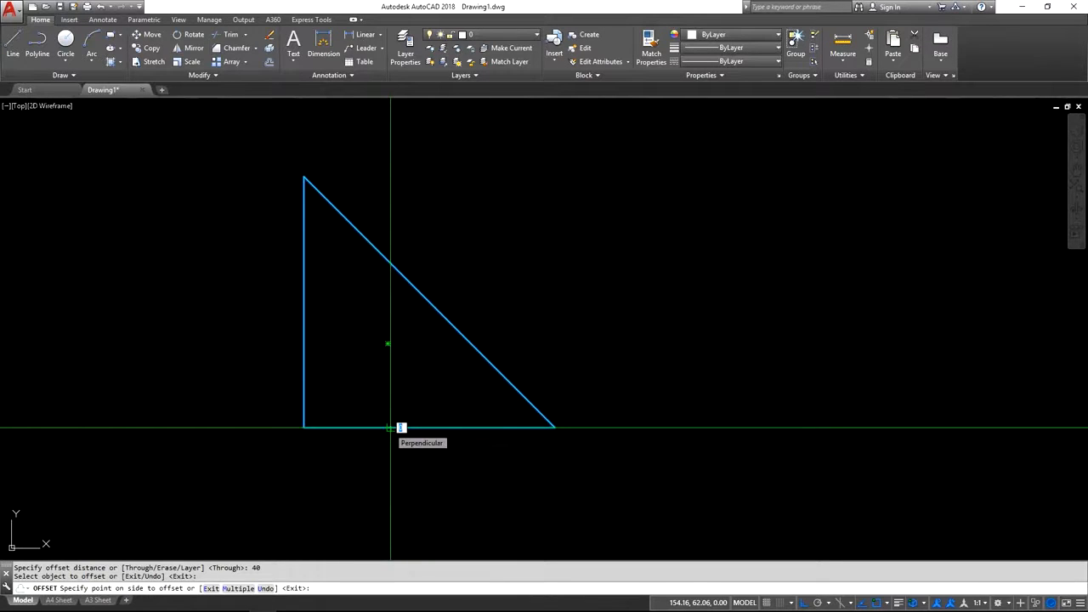
left_click(398, 385)
key("Return")
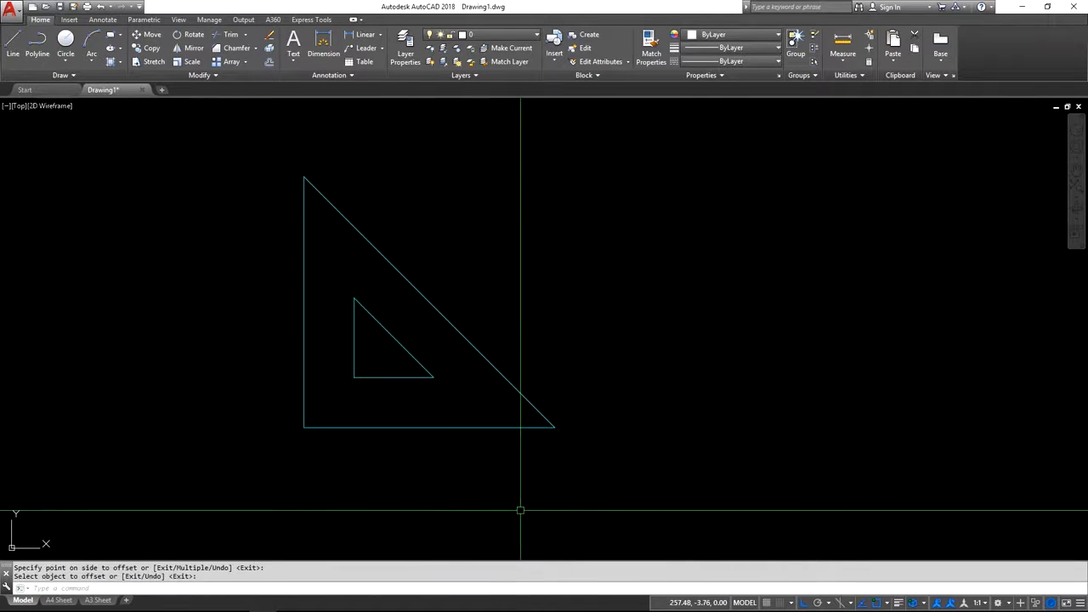
Measure the perpendicular distance between the vertical sides of the inner and outer triangles.
scroll(369, 323, "up", 4)
scroll(364, 342, "down", 2)
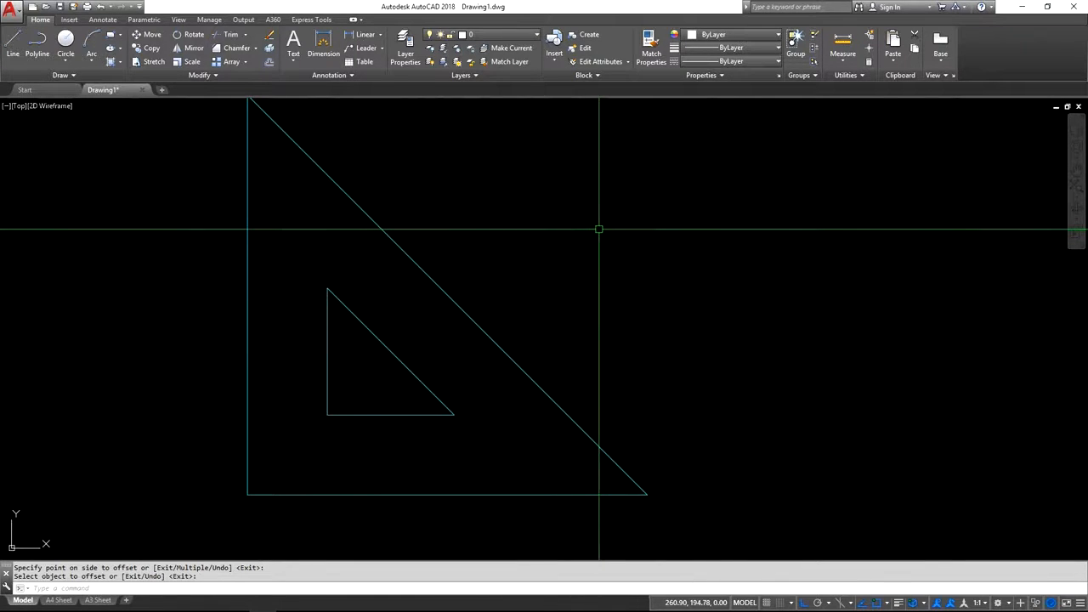
left_click(844, 59)
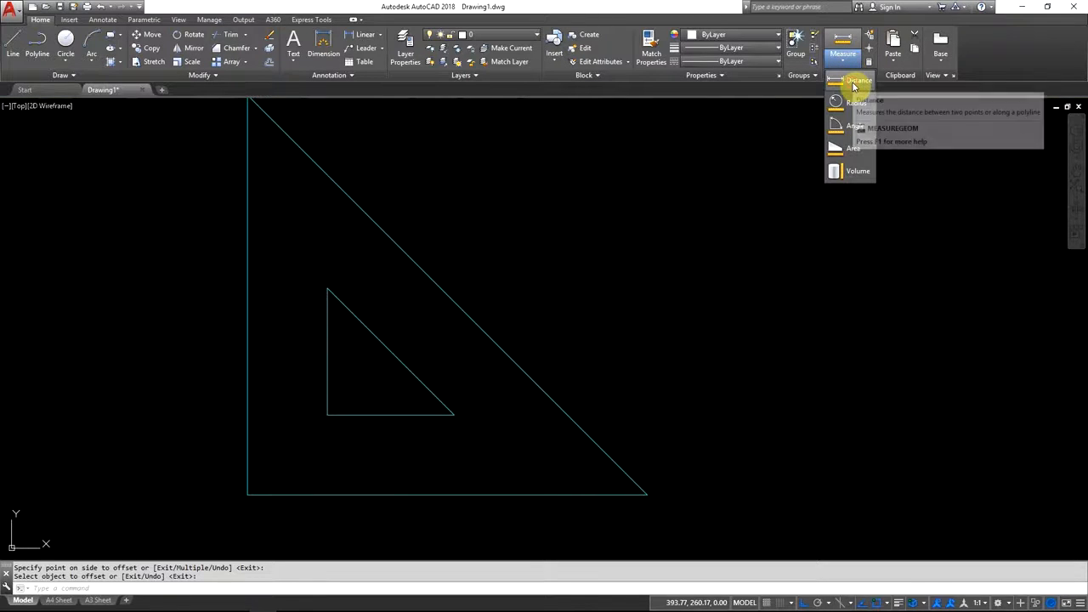
left_click(857, 83)
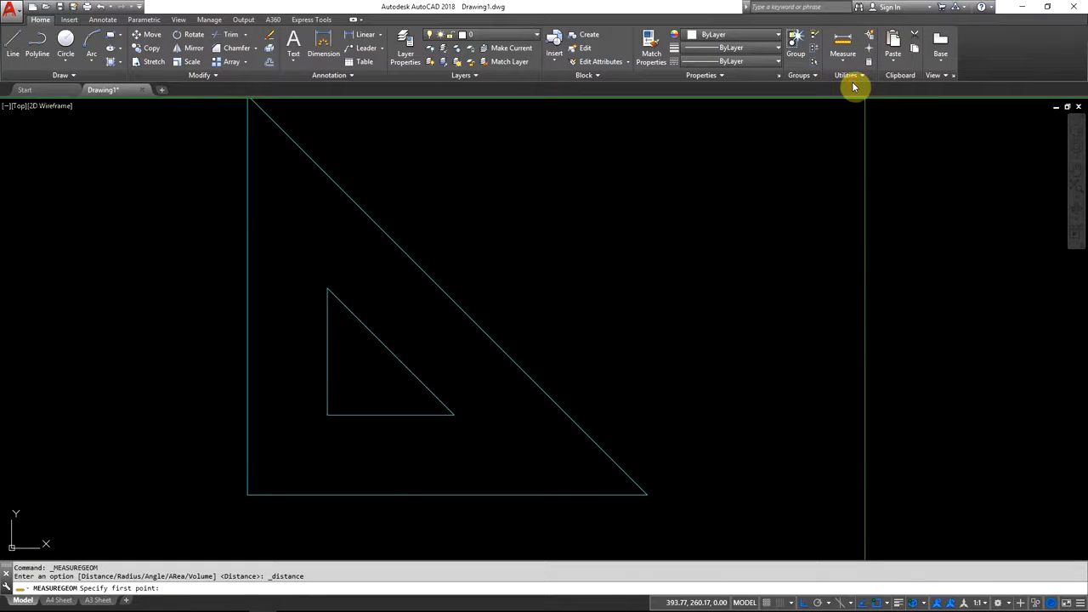
left_click(329, 351)
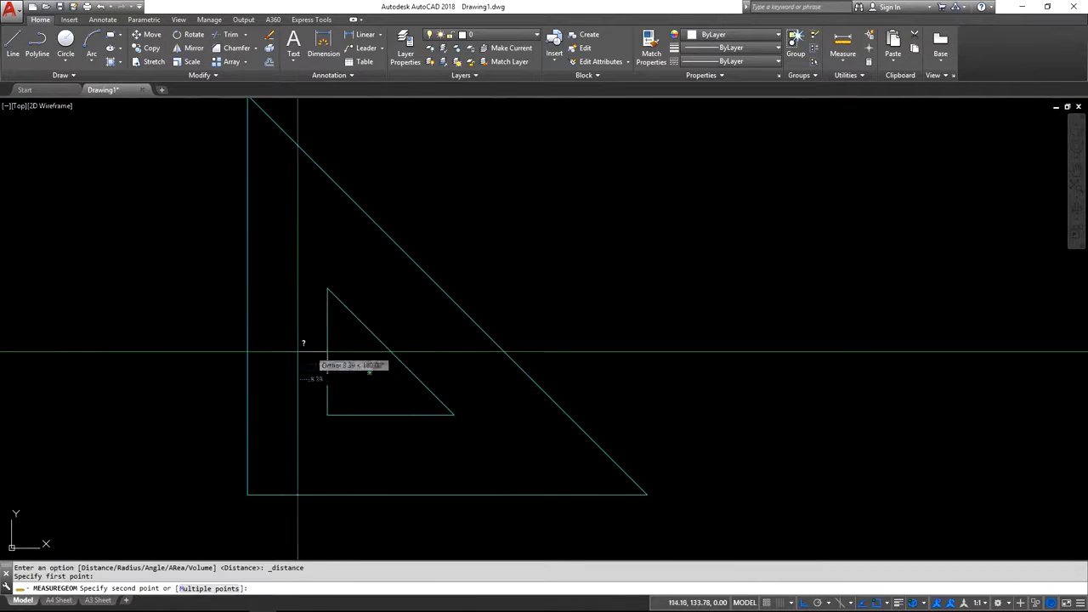
left_click(248, 351)
key("Escape")
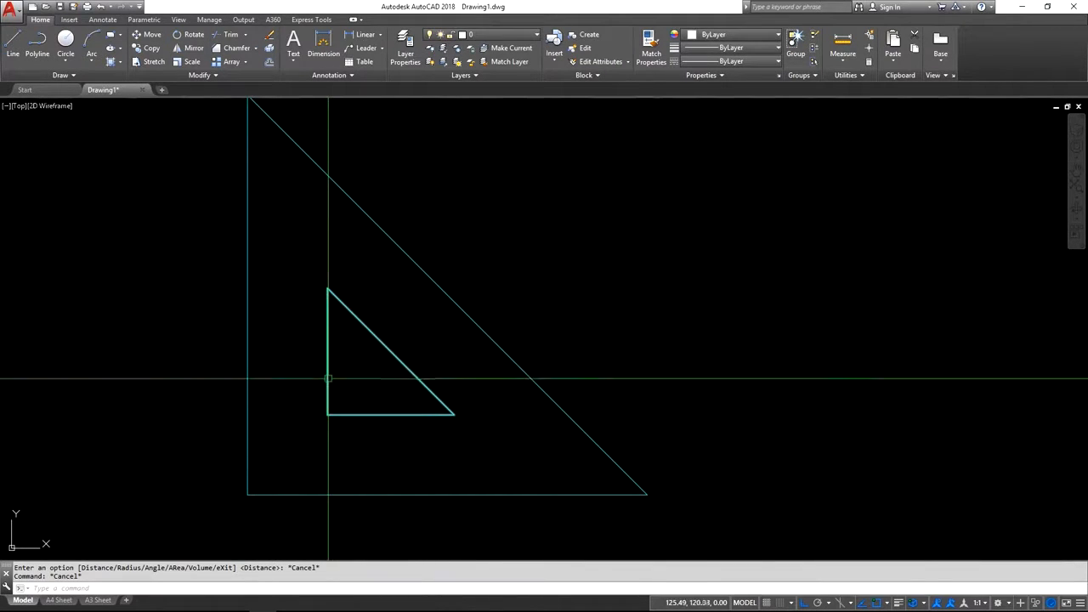
Fillet all corners of the inner triangle polyline with a 10 mm radius.
left_click(257, 51)
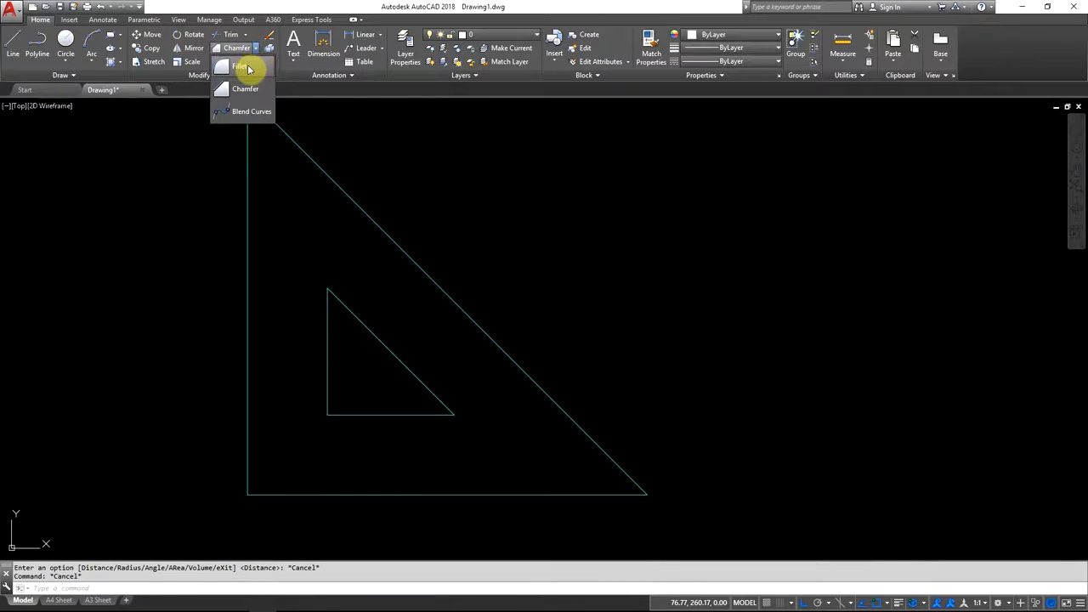
left_click(244, 67)
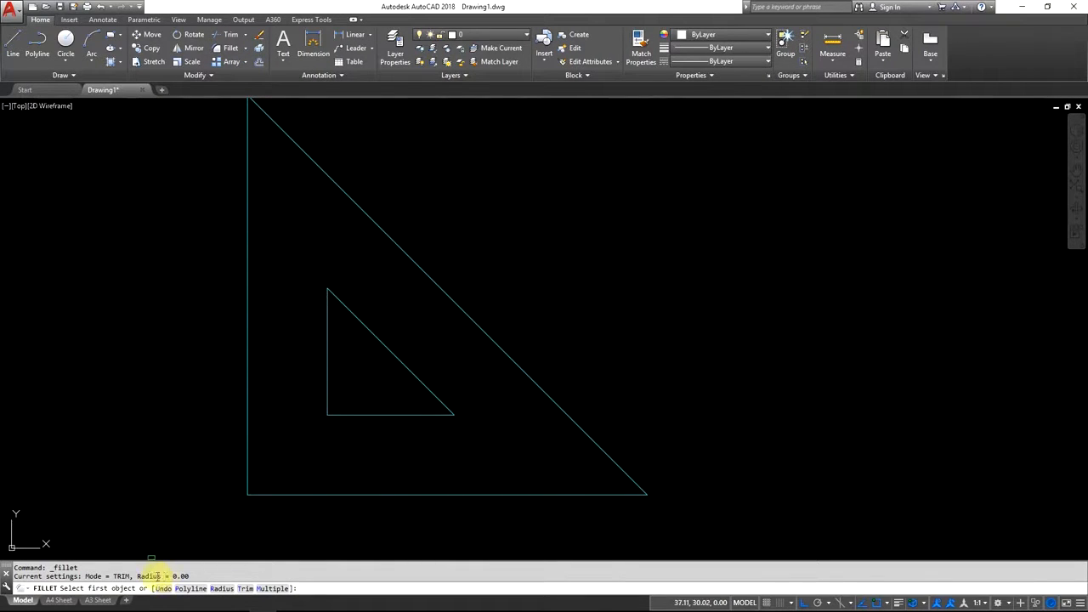
left_click_drag(173, 577, 191, 578)
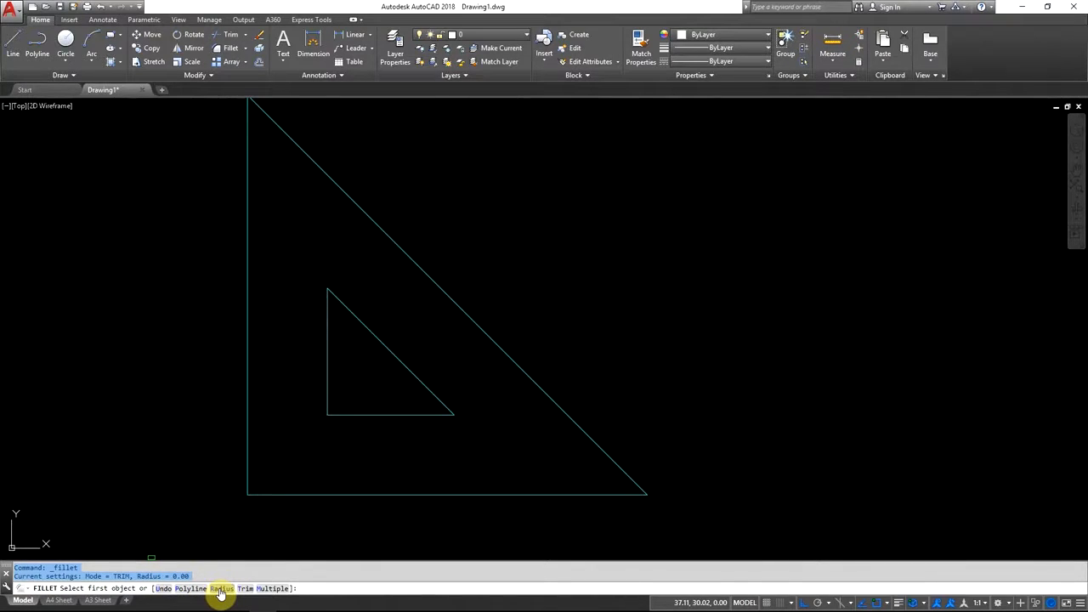
left_click(220, 589)
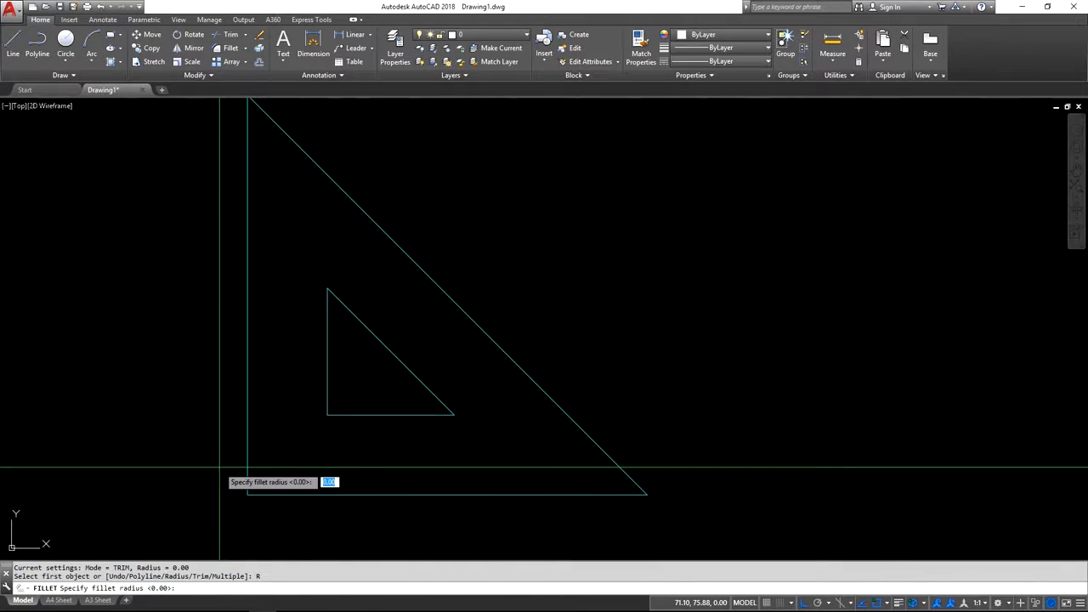
type("10")
key("Return")
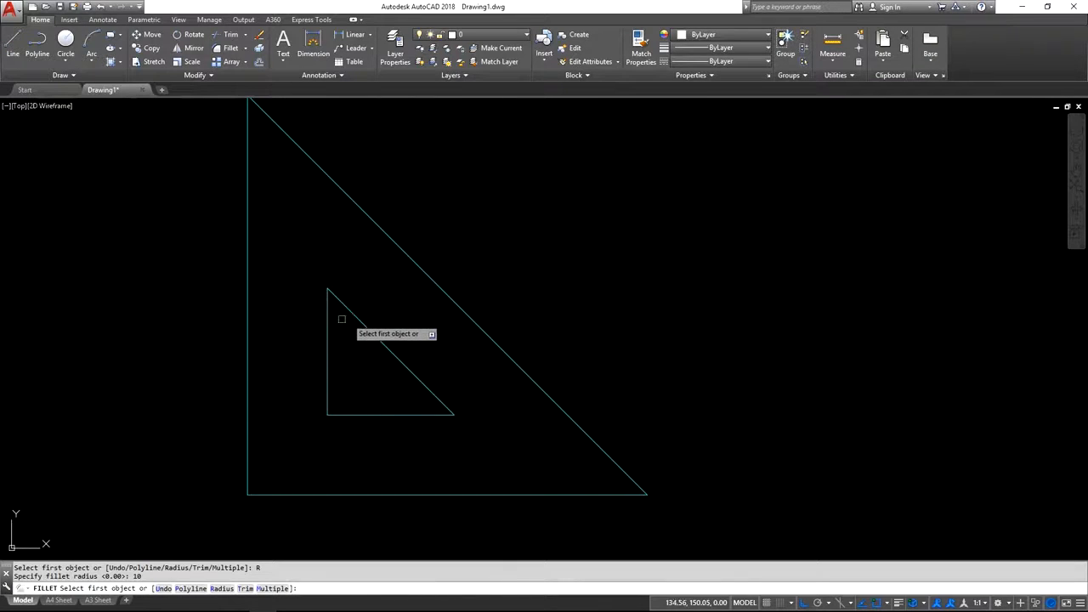
left_click(193, 592)
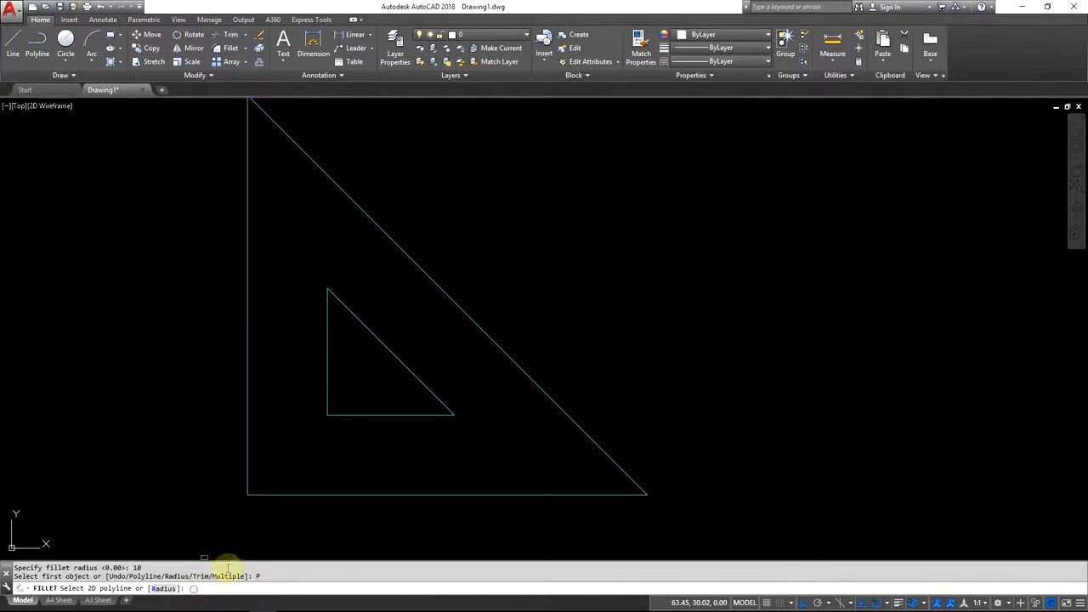
left_click(376, 417)
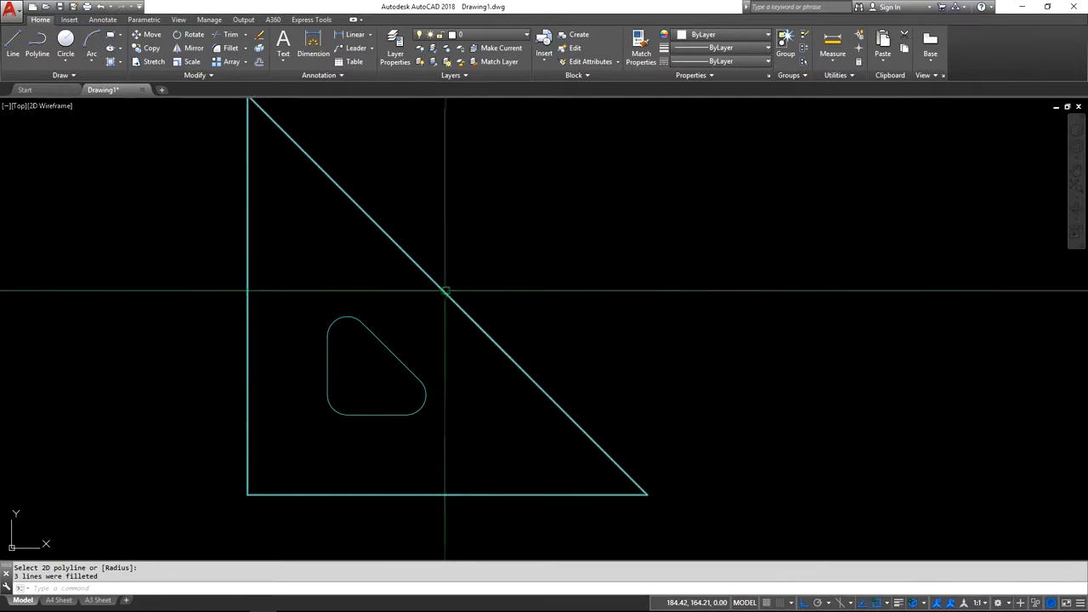
Set the colour of the rounded inner cutout to Green.
left_click(396, 328)
left_click(367, 355)
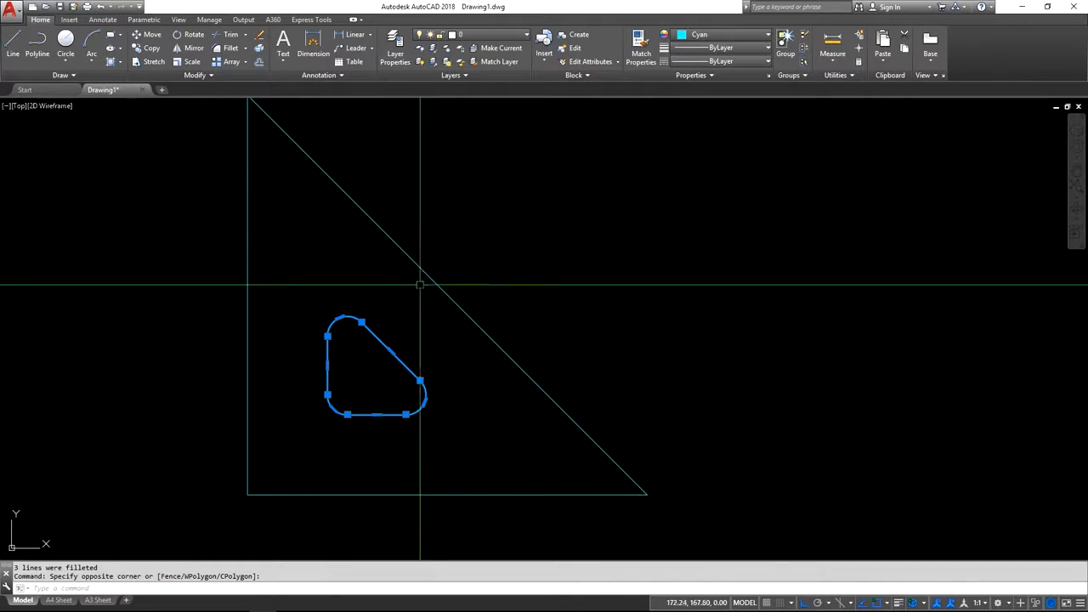
left_click(727, 38)
left_click(714, 146)
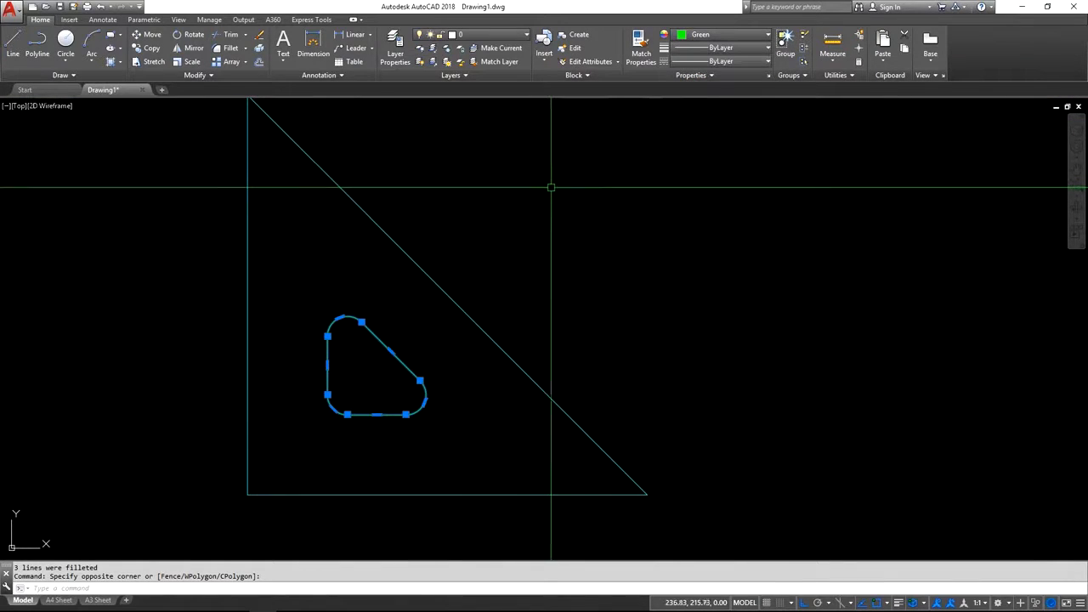
key("Escape")
key("Escape")
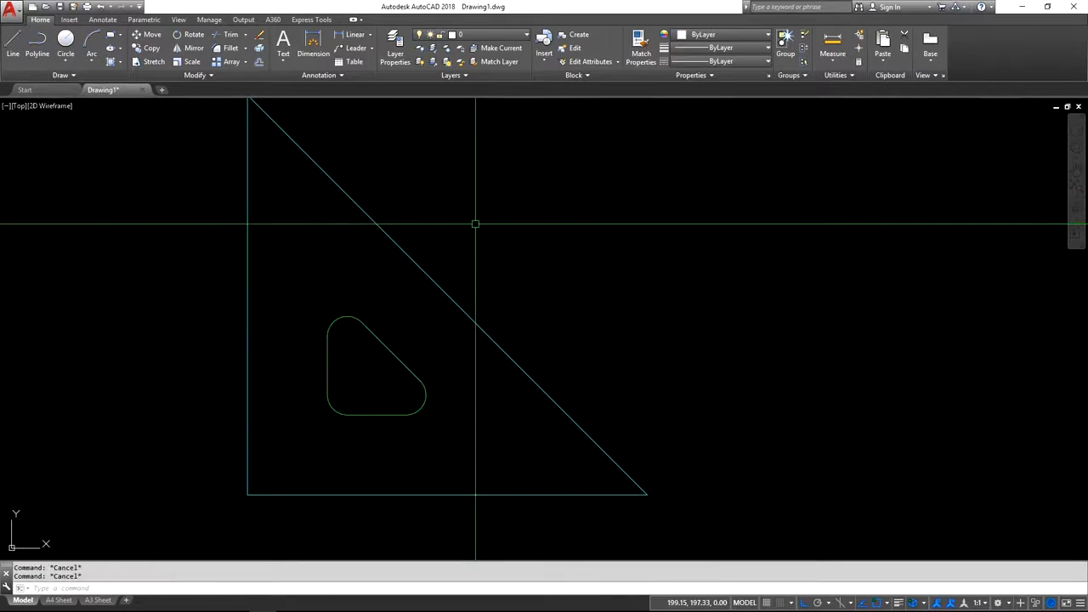
Switch to the set square PDF and check the ruler scale's starting corner and its graduation mark sizes.
middle_click_drag(420, 249, 439, 266)
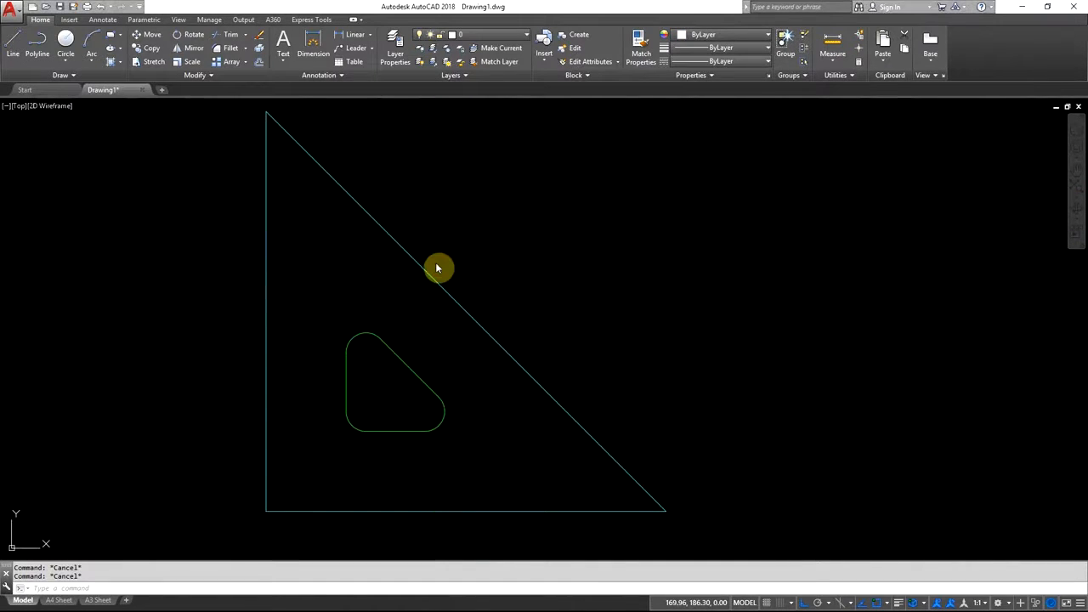
key("alt+Tab")
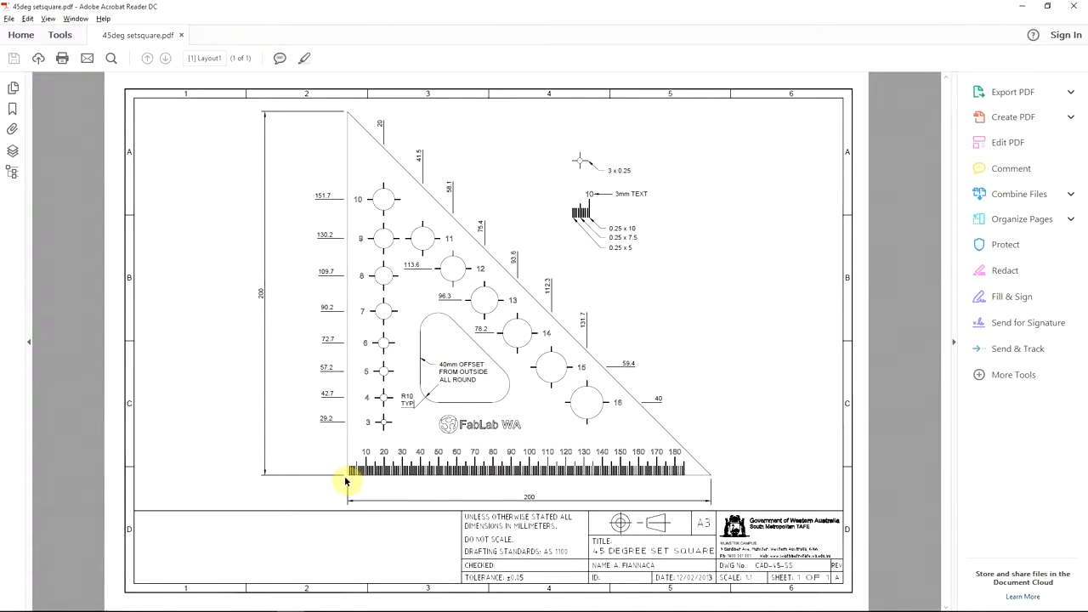
key("alt+Tab")
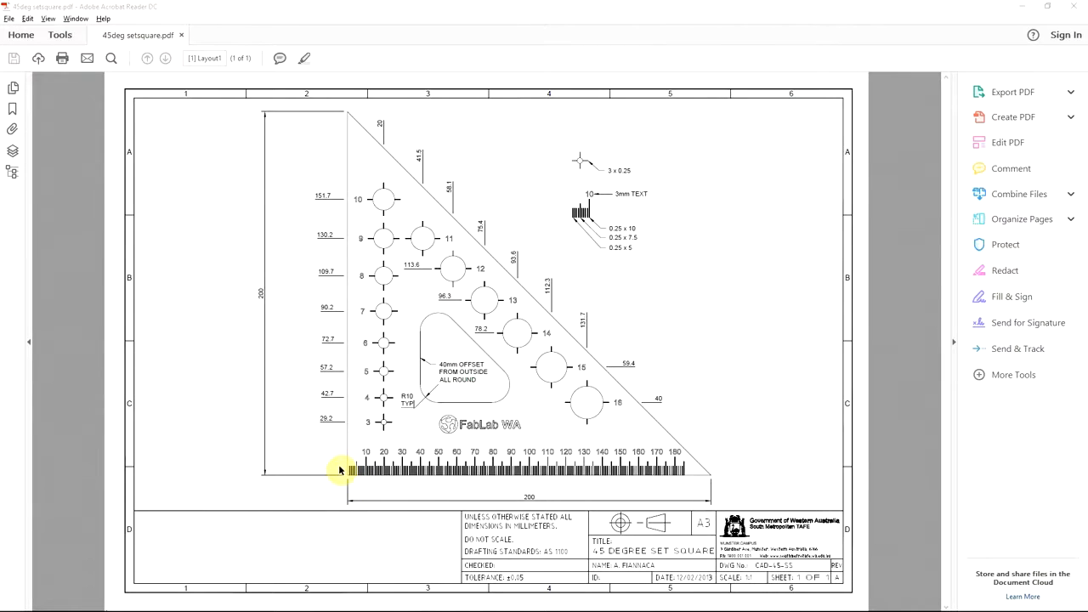
Switch back to AutoCAD and draw a rectangle 0.25 mm long and 5 mm wide inside the outline's lower-left corner.
key("alt+Tab")
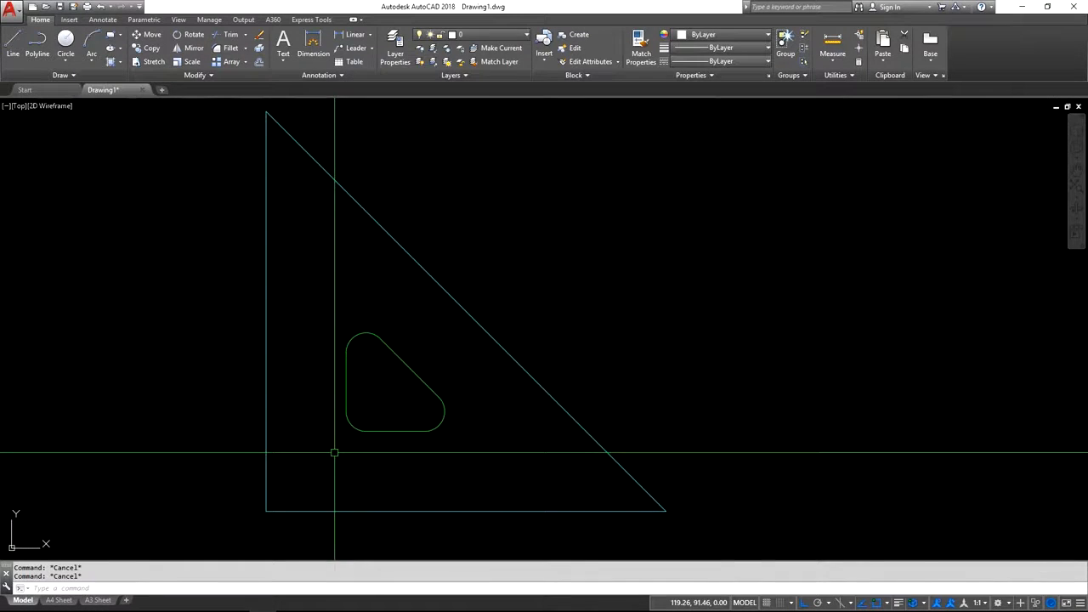
left_click(111, 38)
scroll(265, 525, "up", 4)
scroll(266, 524, "up", 4)
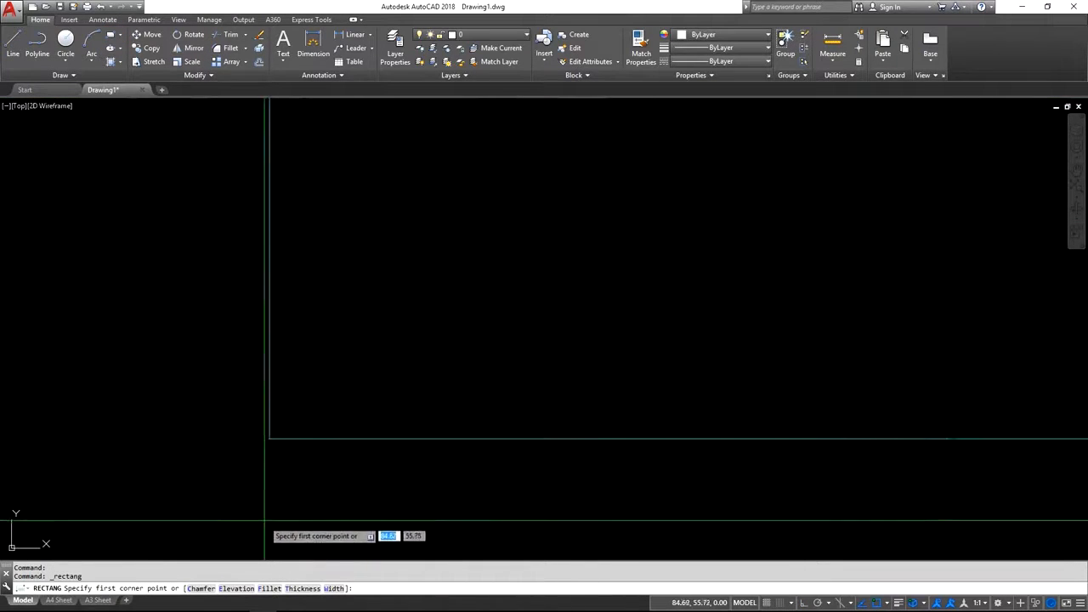
left_click(345, 378)
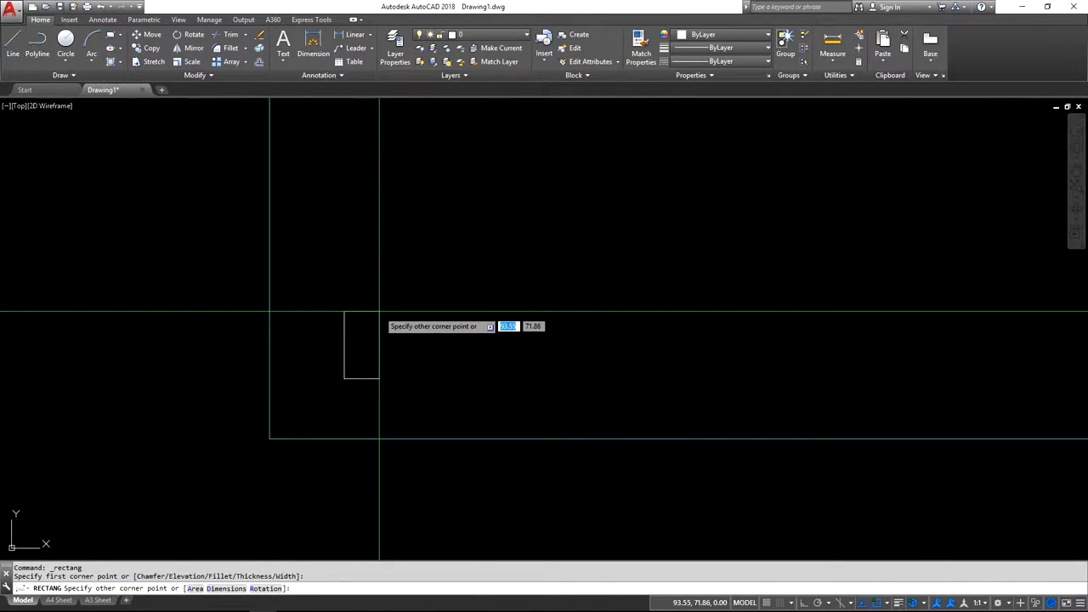
type("d")
key("Return")
type("0.25")
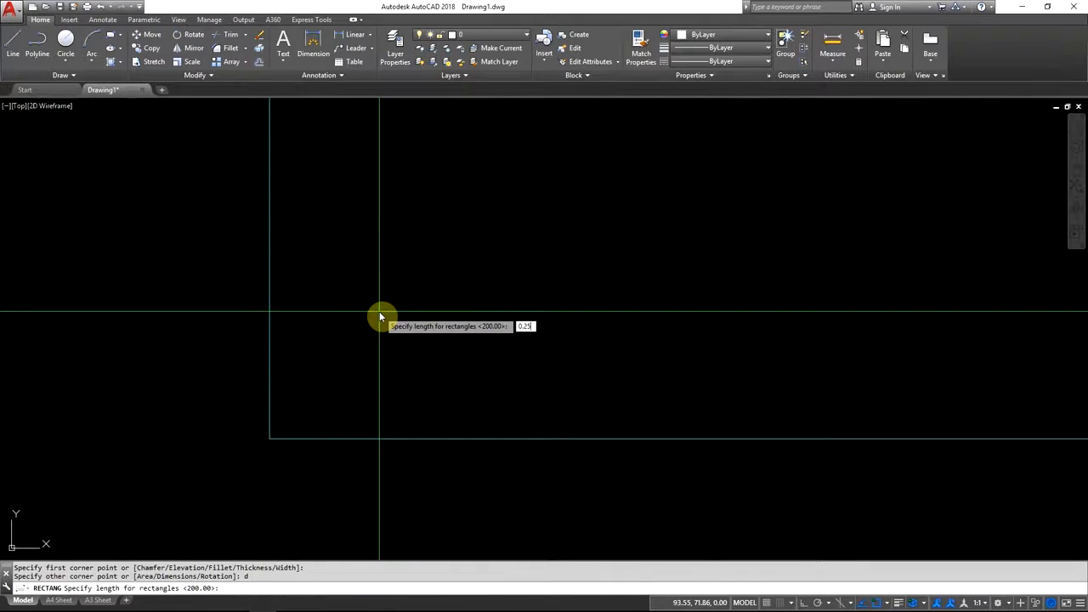
key("Return")
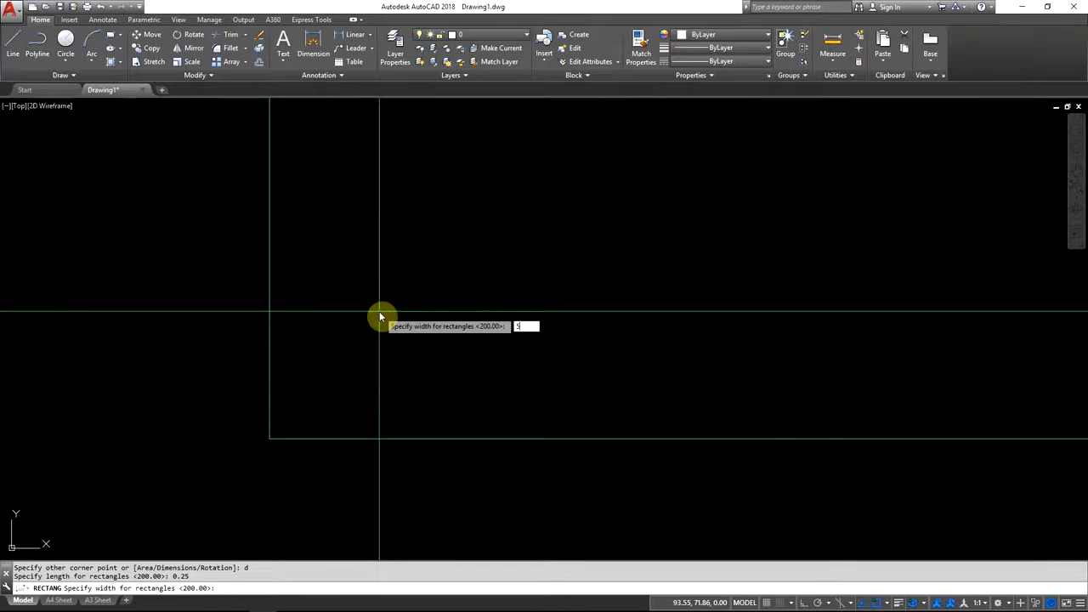
type("5")
key("Return")
left_click(345, 380)
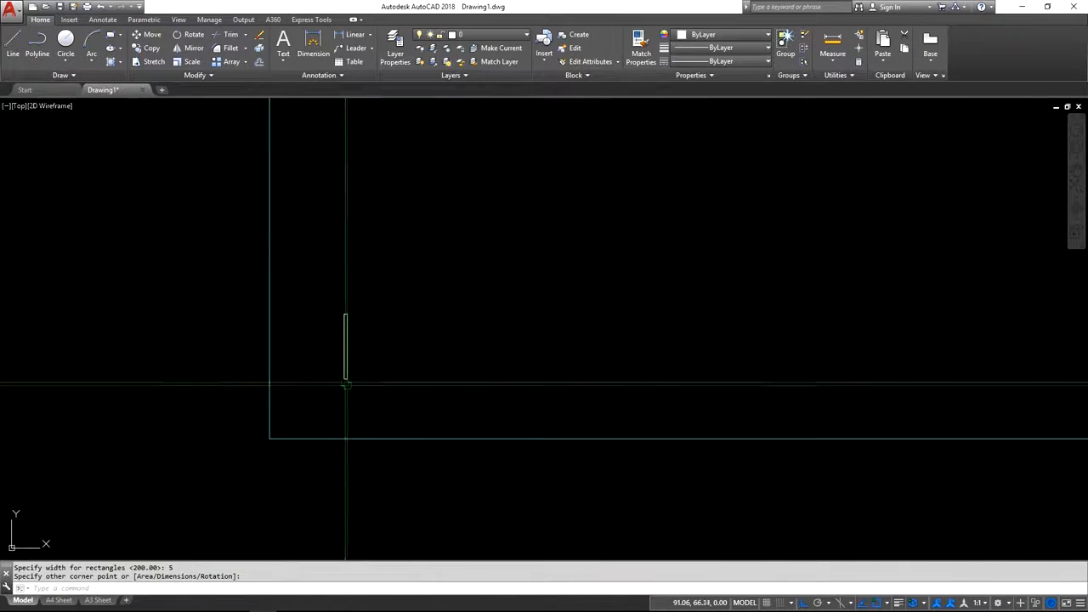
Set the colour of the thin graduation rectangle to Magenta.
scroll(339, 375, "up", 4)
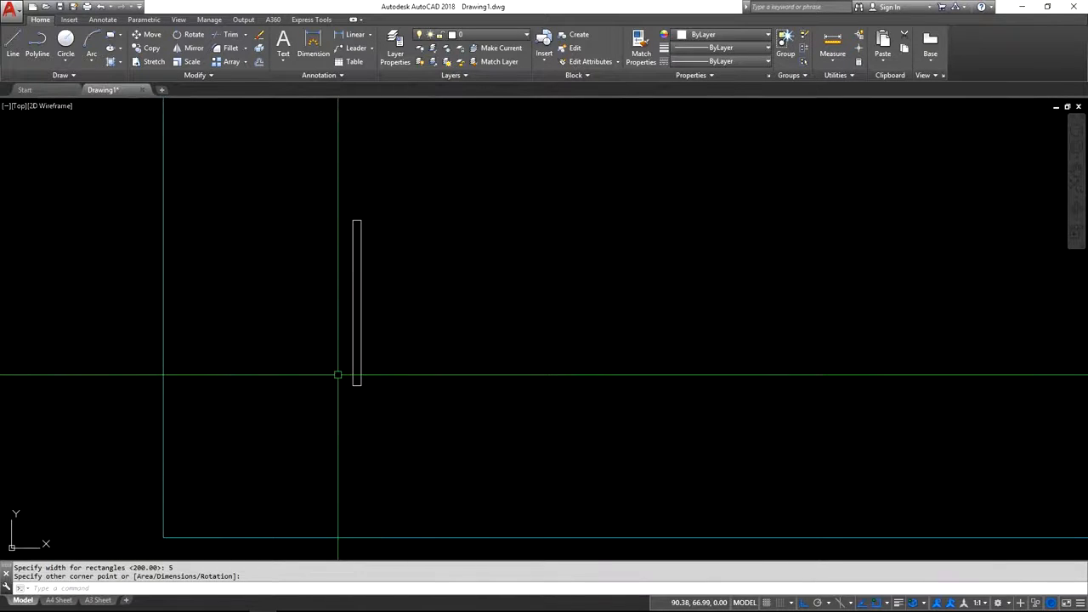
left_click(390, 304)
left_click(326, 365)
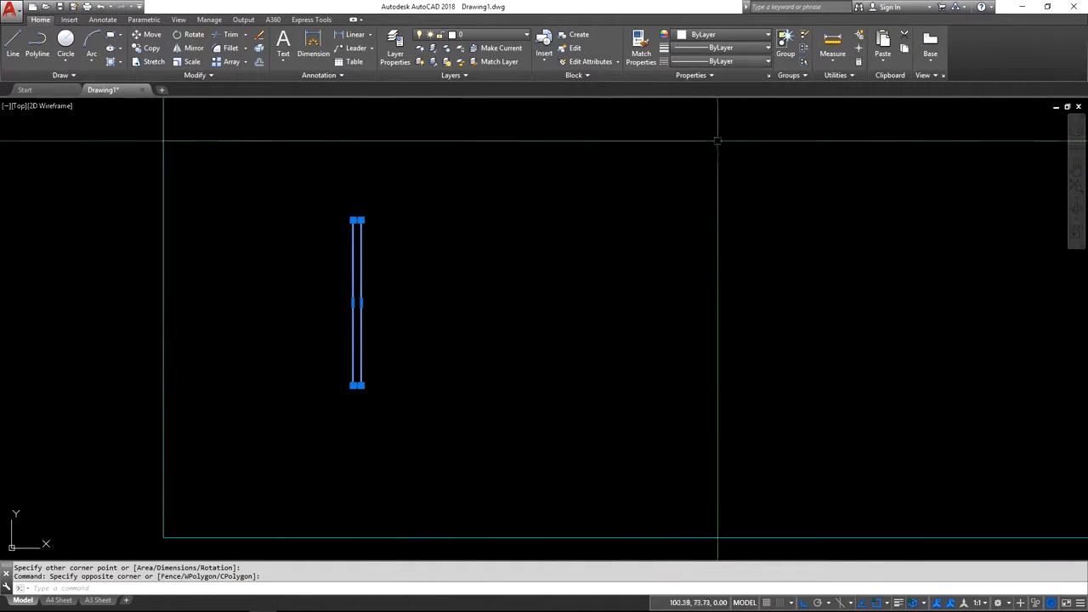
left_click(727, 41)
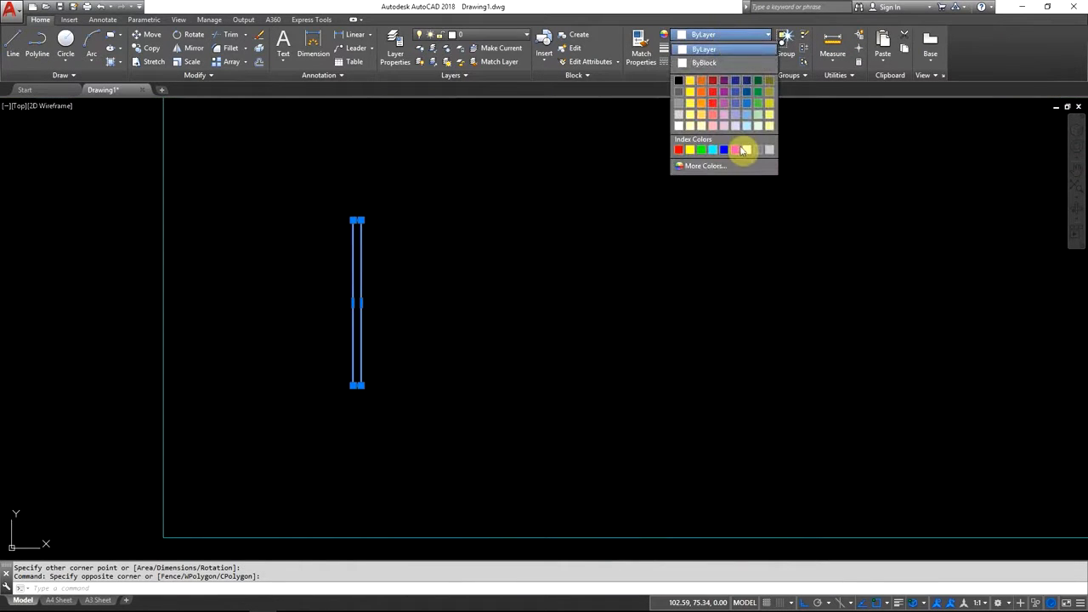
left_click(737, 150)
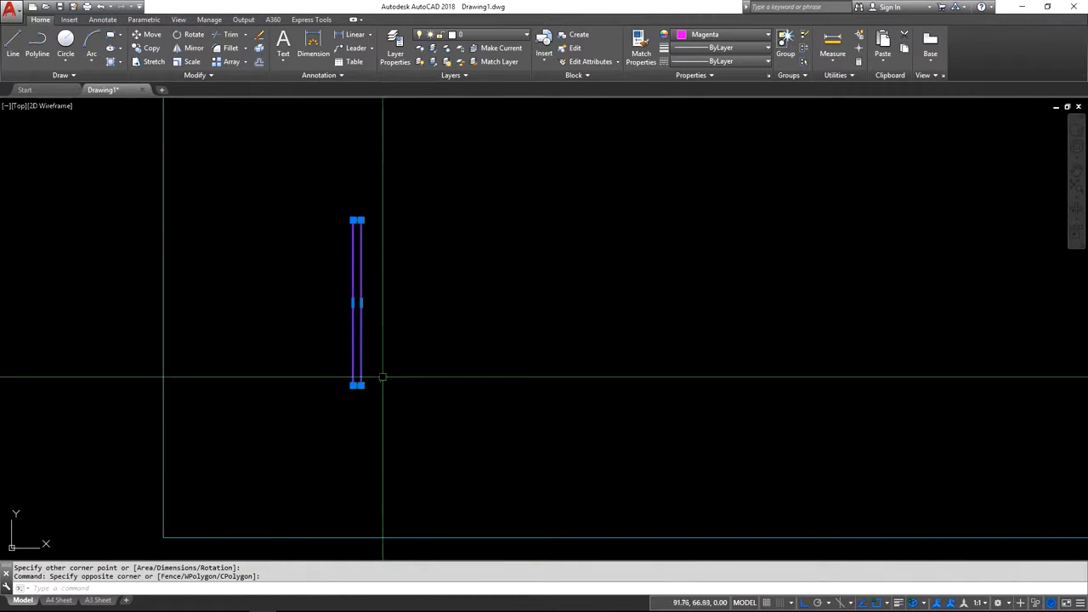
key("Escape")
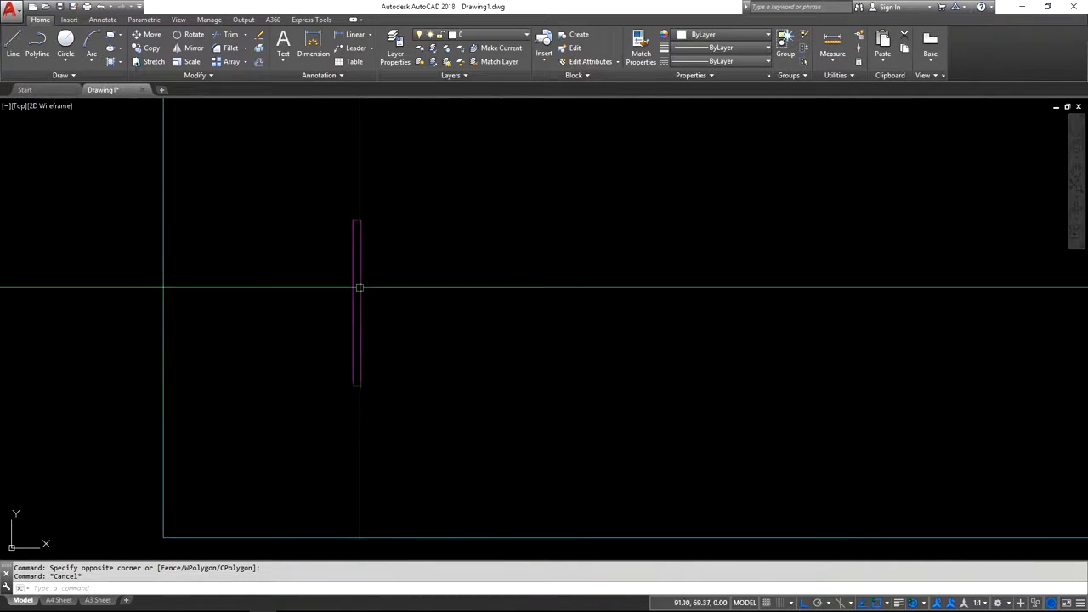
Start moving the magenta graduation rectangle and enable the Insertion object snap for picking the base point.
left_click(153, 37)
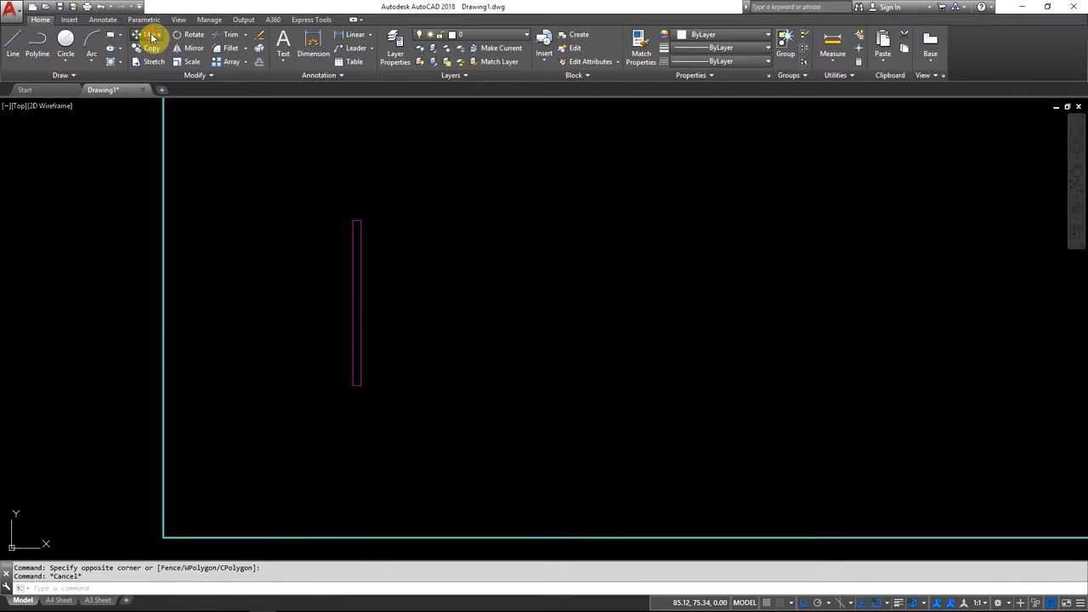
left_click(357, 266)
key("Return")
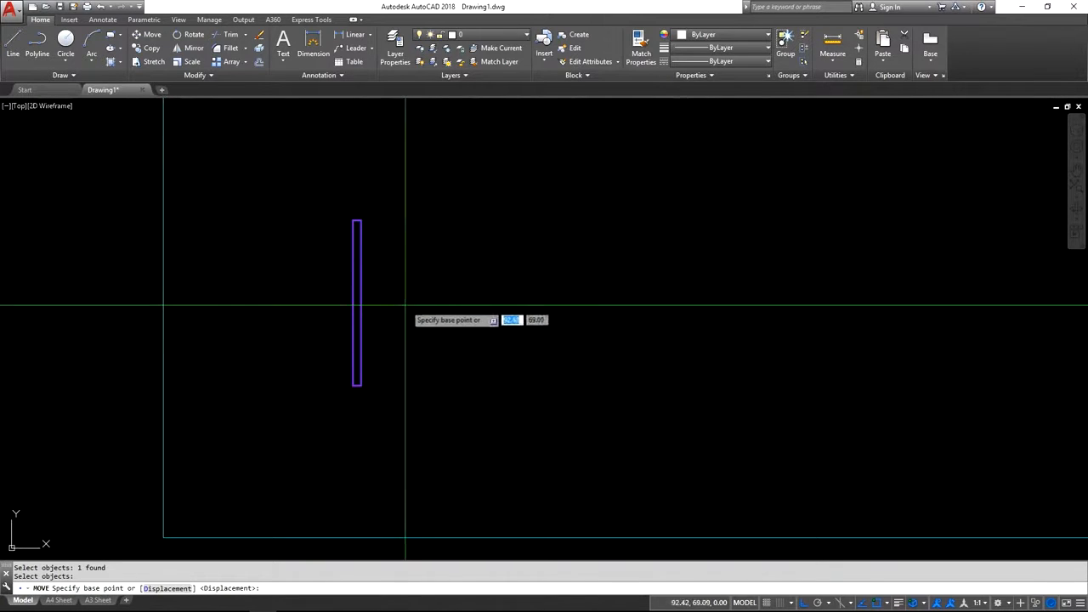
left_click(883, 602)
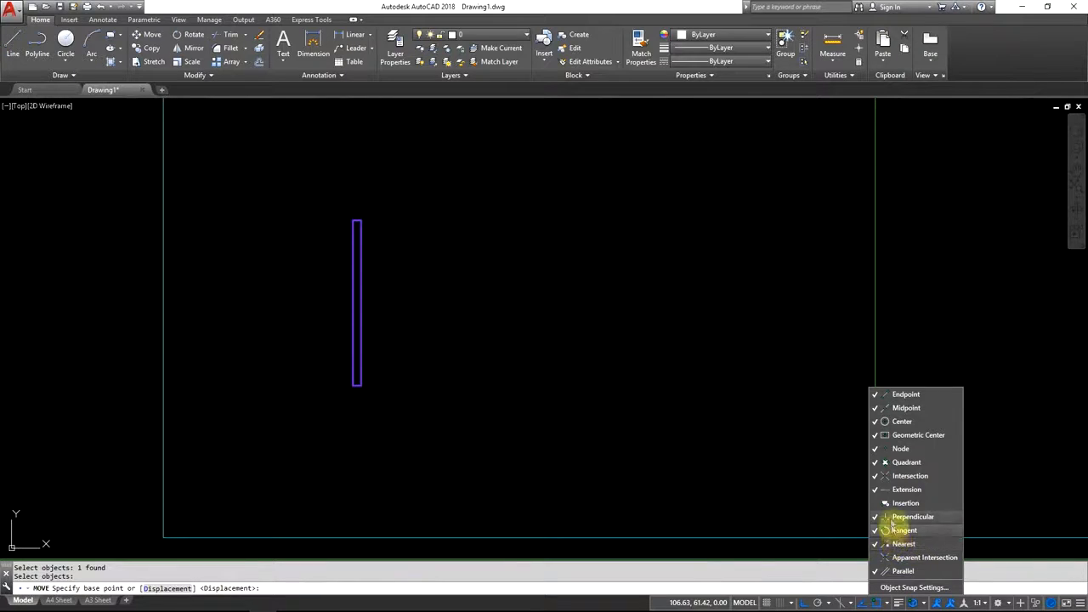
left_click(880, 448)
left_click(881, 502)
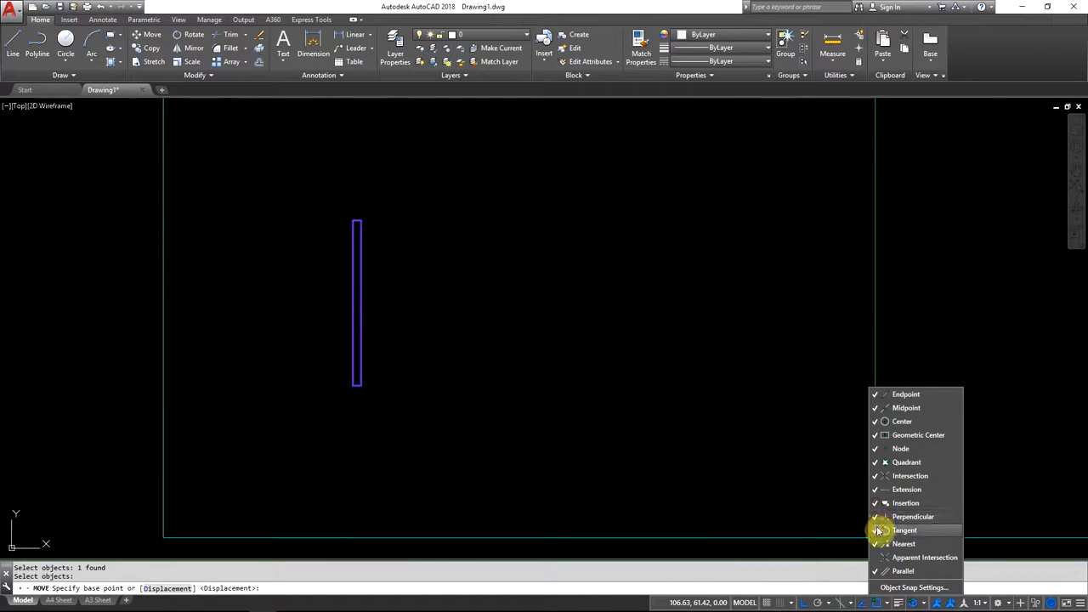
left_click(363, 440)
Move the graduation rectangle from the midpoint of its bottom edge to the outline's lower-left corner endpoint.
scroll(363, 398, "up", 5)
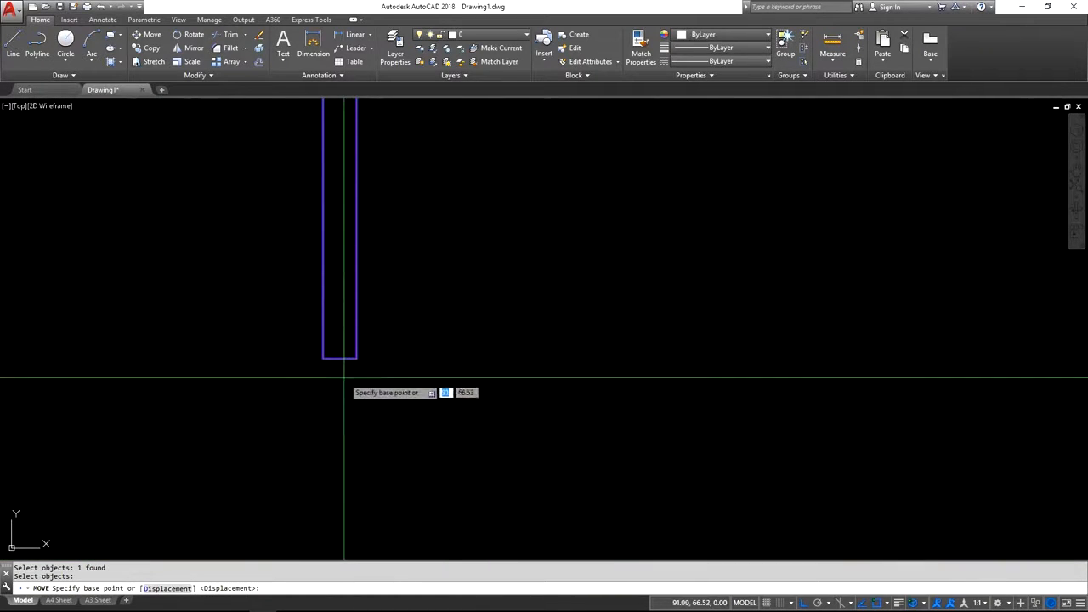
scroll(337, 369, "down", 10)
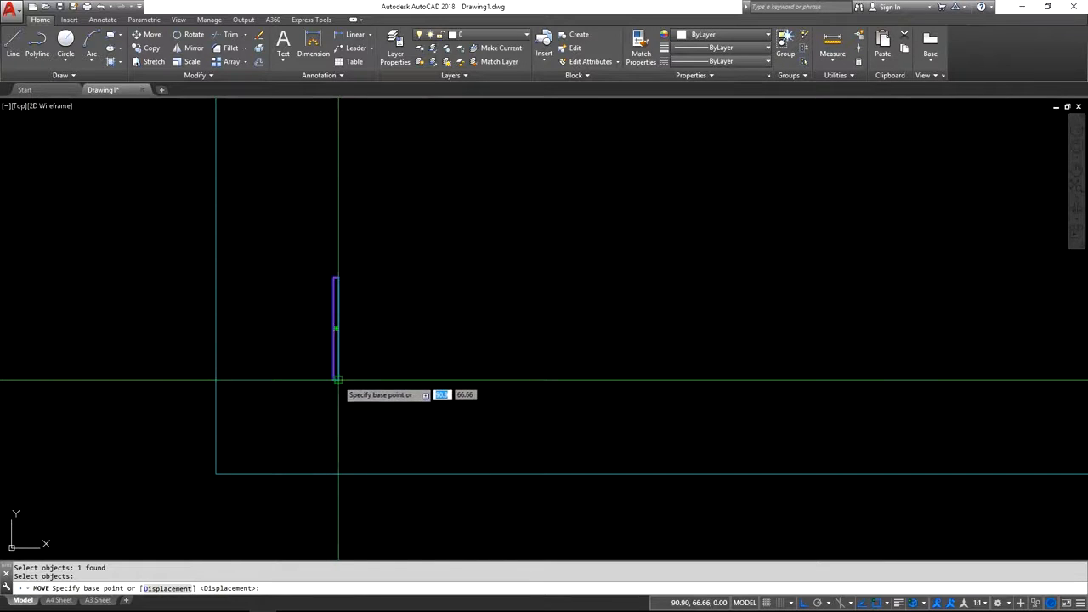
scroll(338, 379, "up", 10)
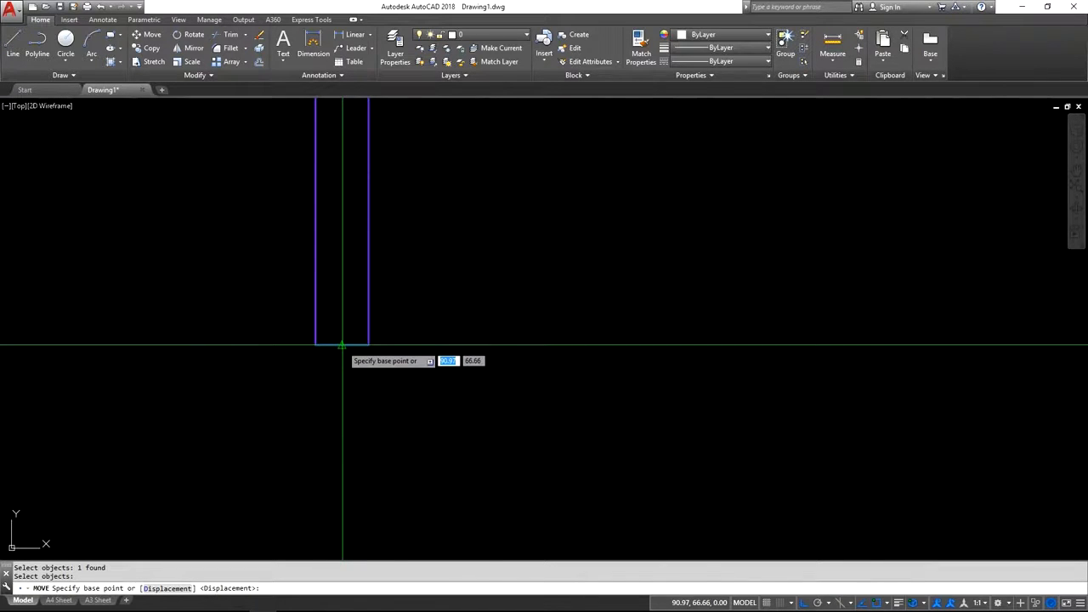
left_click(342, 344)
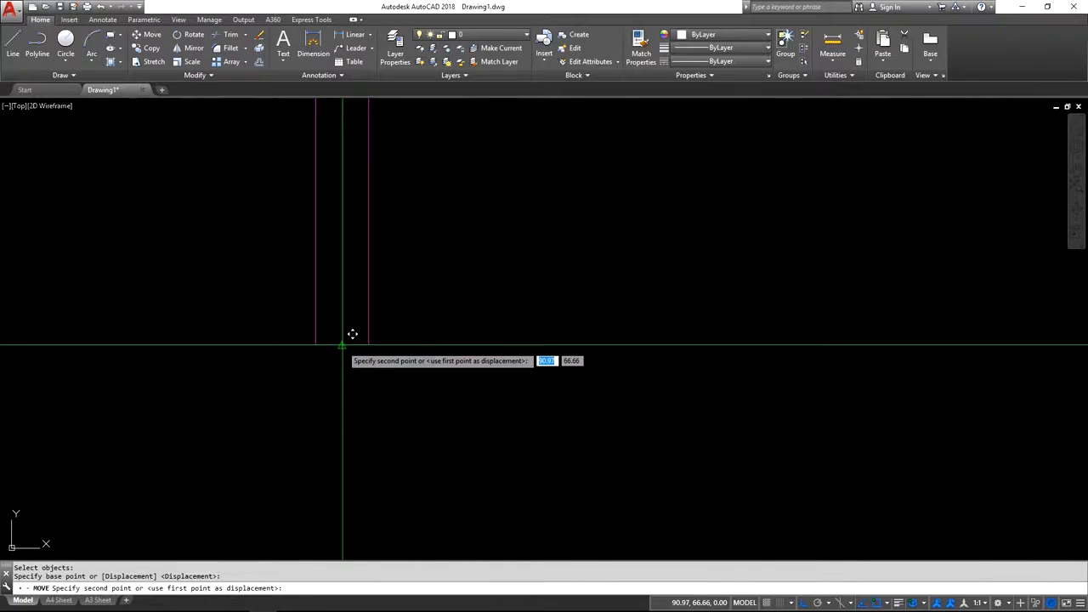
scroll(357, 330, "down", 5)
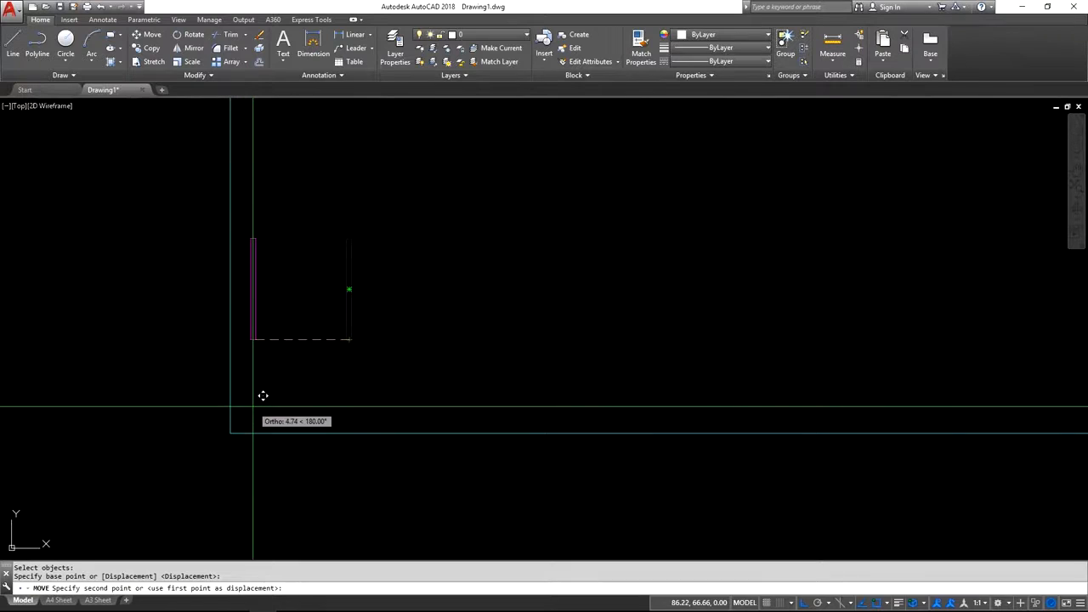
left_click(231, 433)
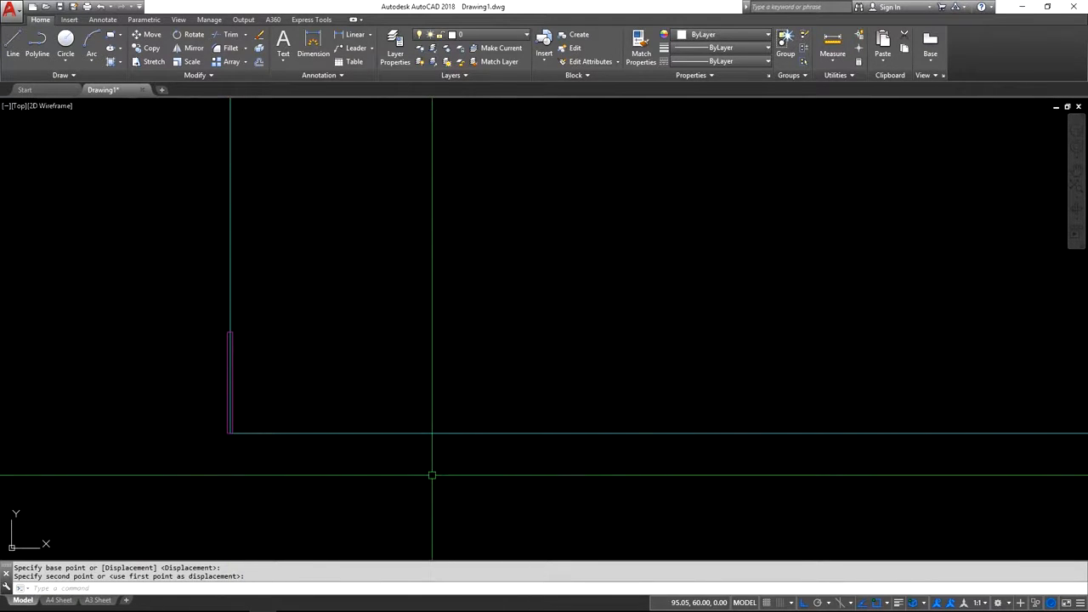
mouse_move(302, 476)
middle_mouse_down()
mouse_move(243, 405)
mouse_move(219, 424)
middle_mouse_up()
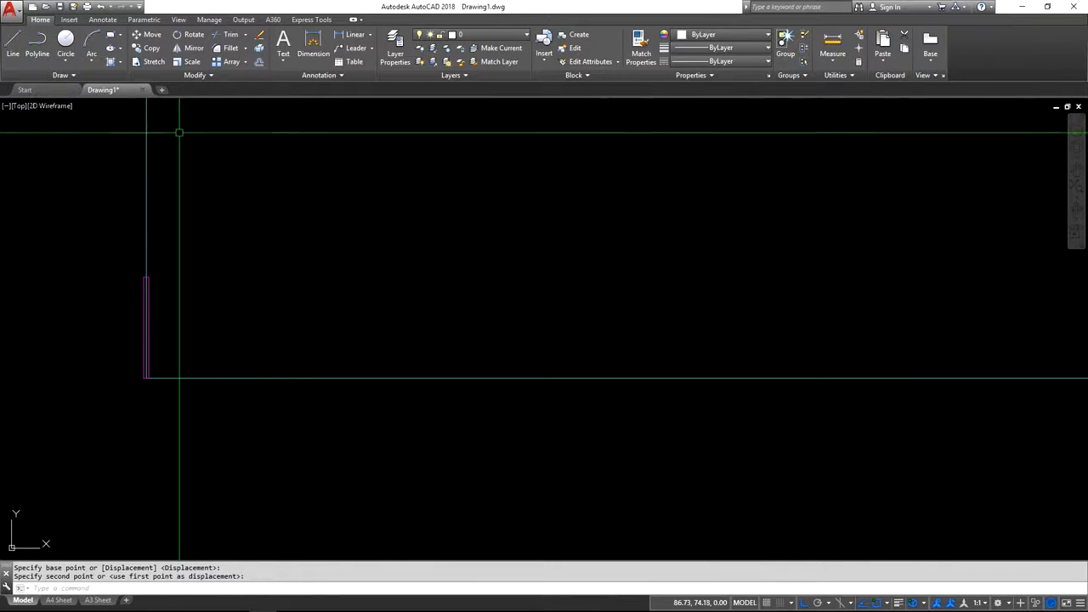
Copy the graduation rectangle at the outline's corner as a horizontal array of 11 items spaced 1 mm apart along the bottom edge.
left_click(151, 50)
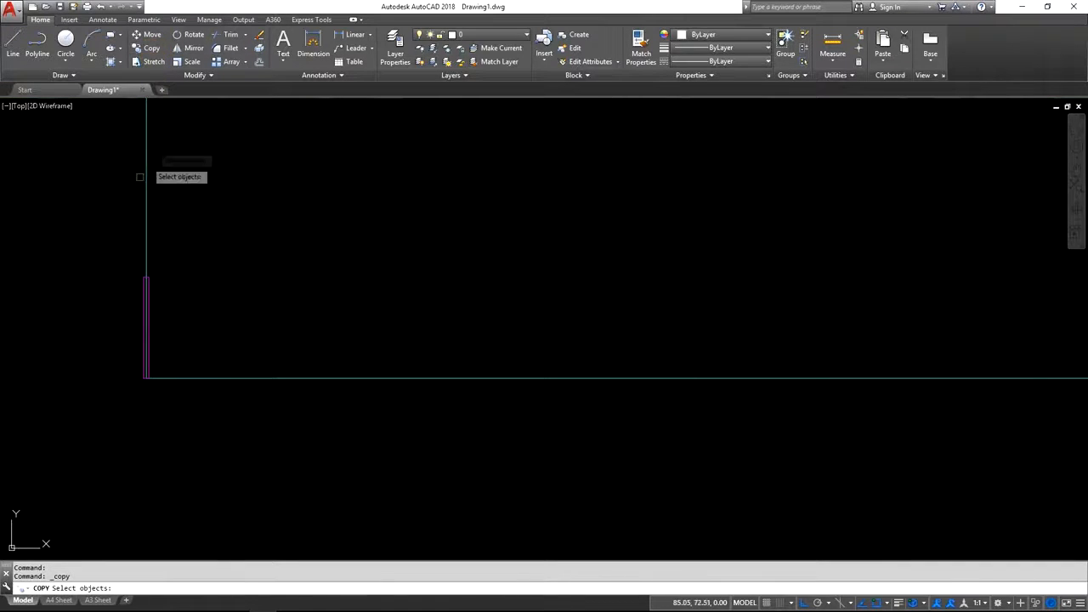
left_click(111, 253)
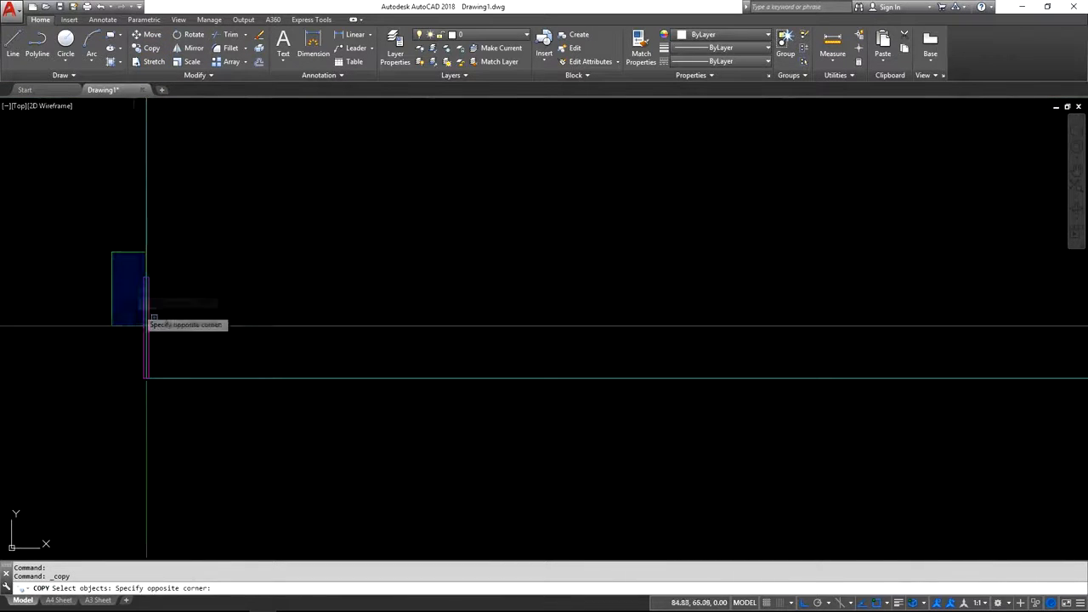
left_click(184, 409)
key("Return")
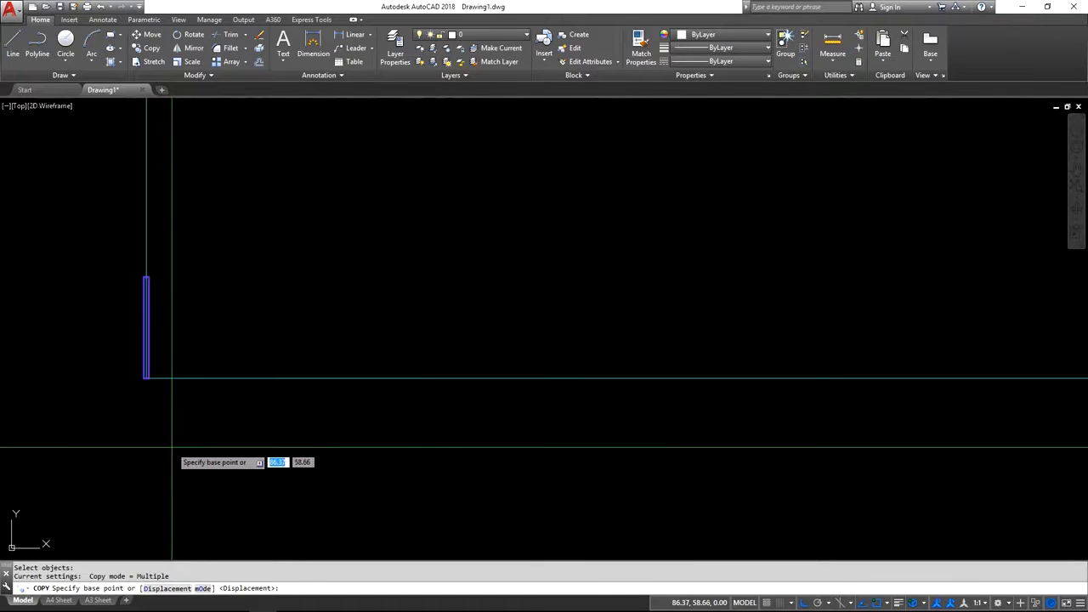
left_click(216, 445)
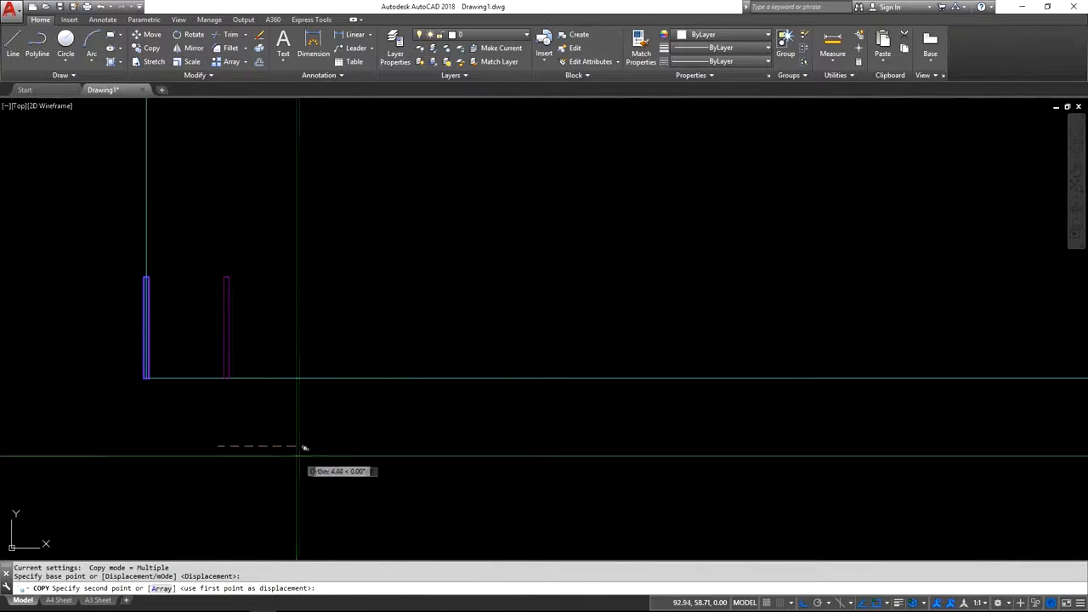
left_click(162, 588)
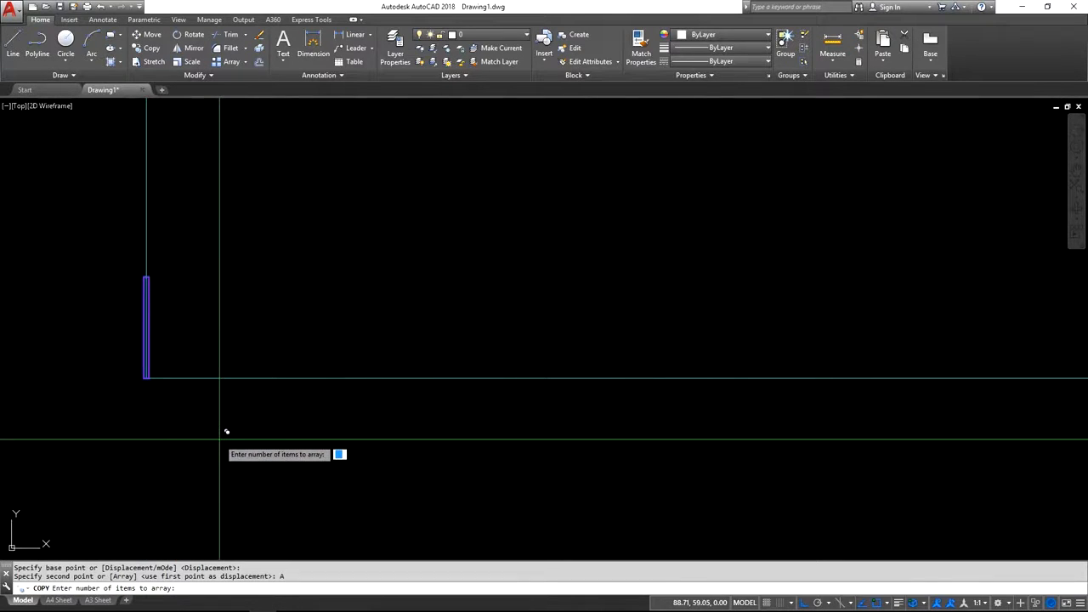
type("11")
key("Return")
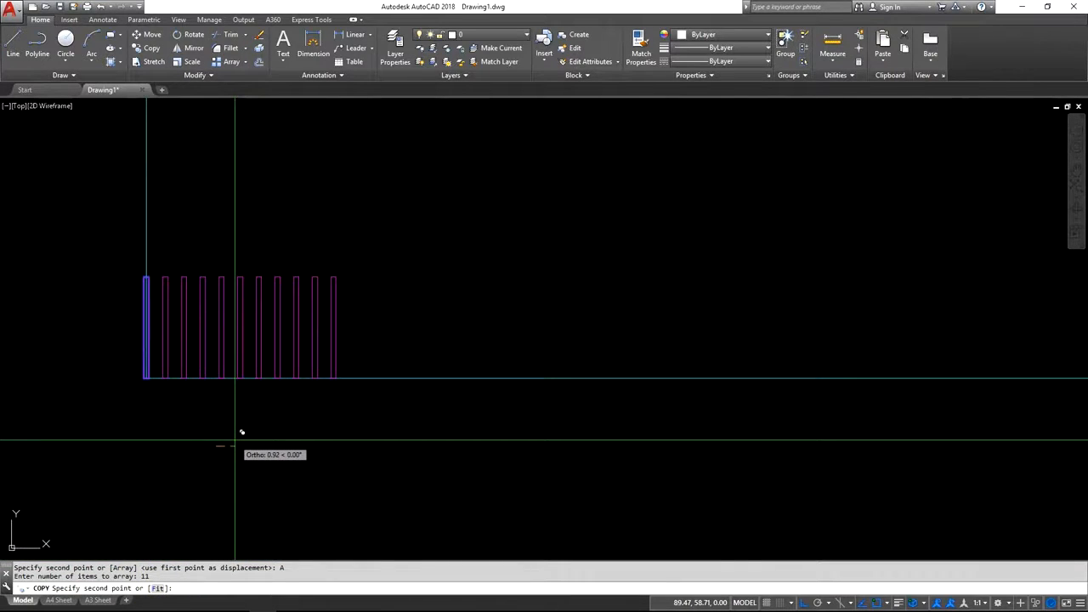
type("1")
key("Return")
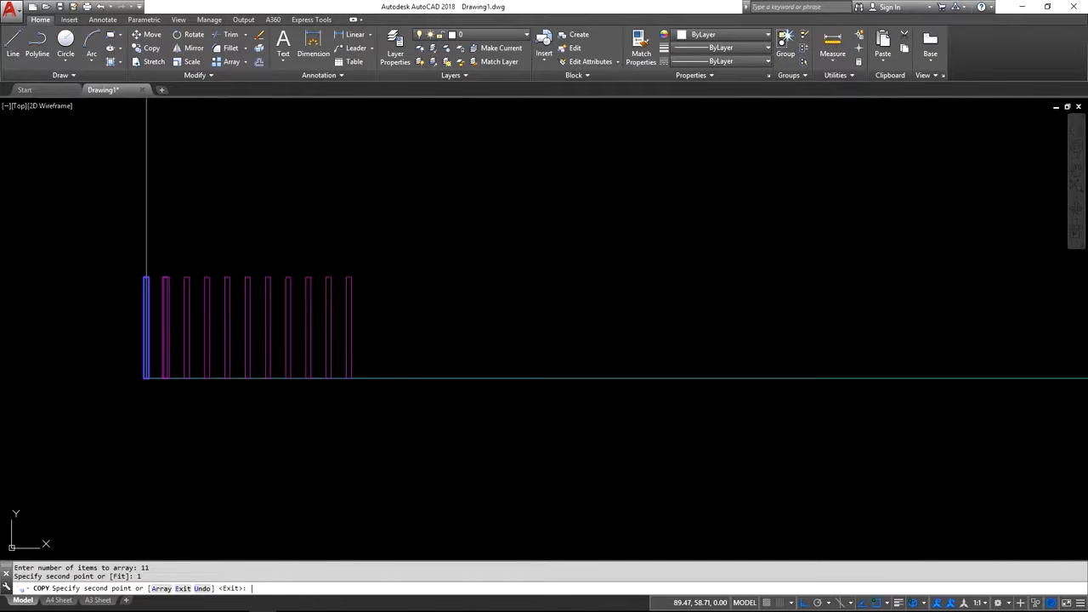
key("Return")
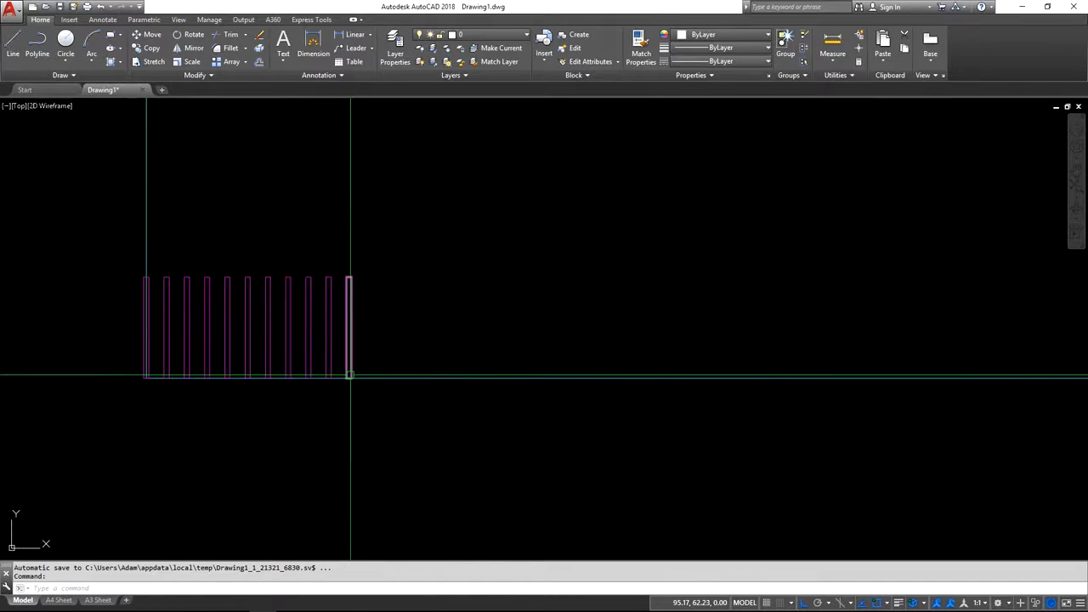
Erase the original graduation rectangle at the outline's corner and check the graduation sizes in the PDF drawing before returning to AutoCAD.
left_click(146, 298)
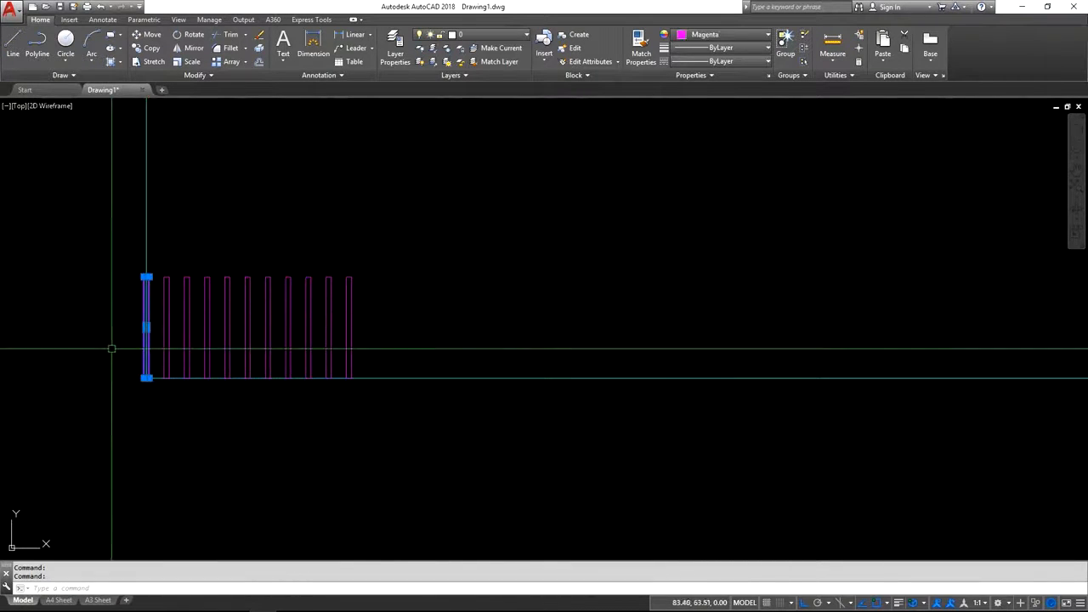
left_click(262, 39)
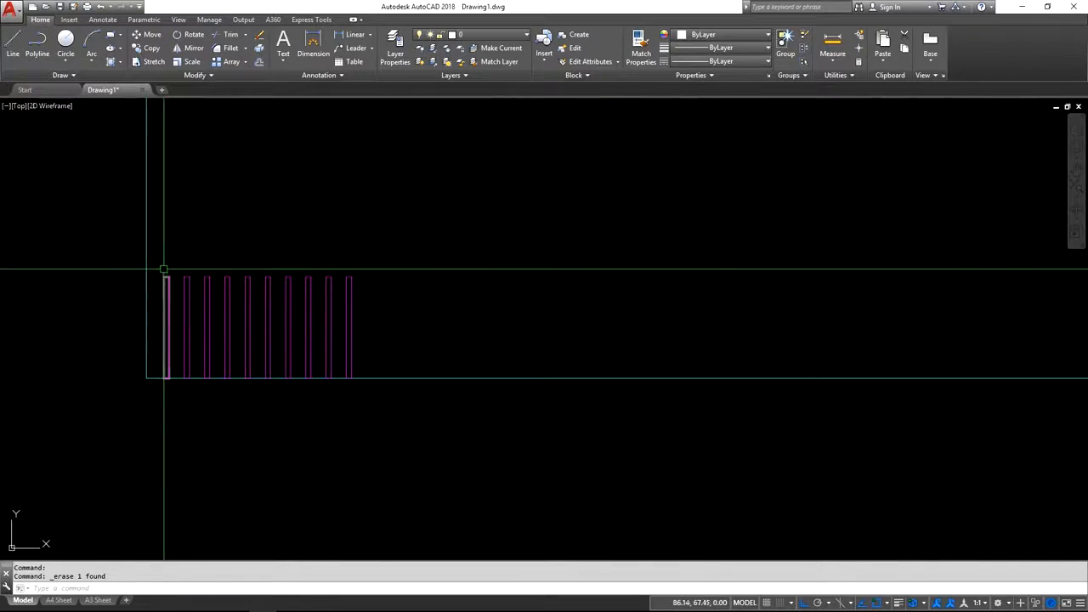
key("alt+Tab")
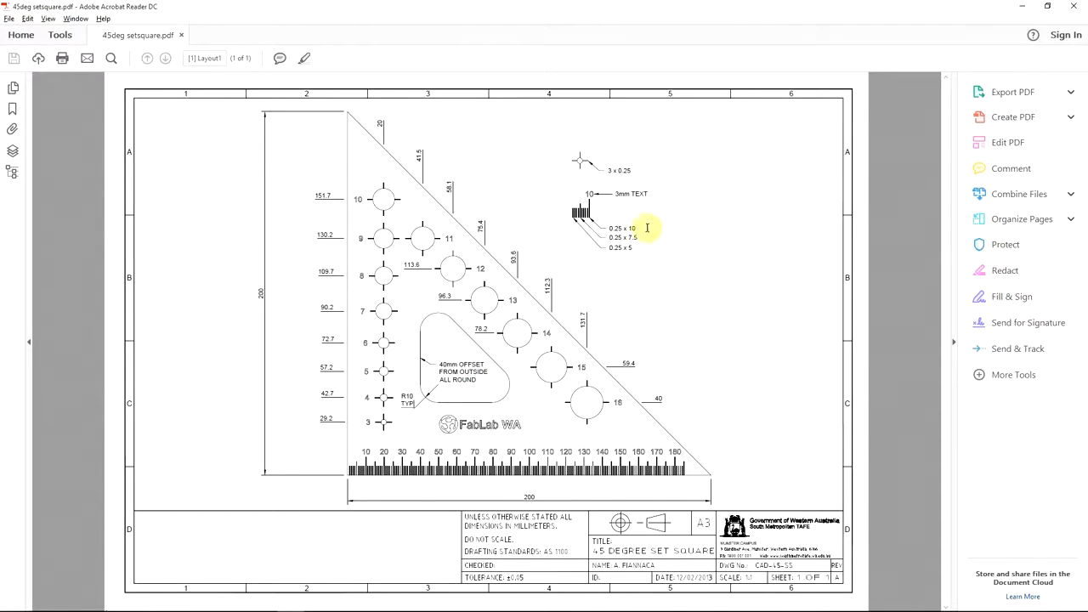
key("alt+Tab")
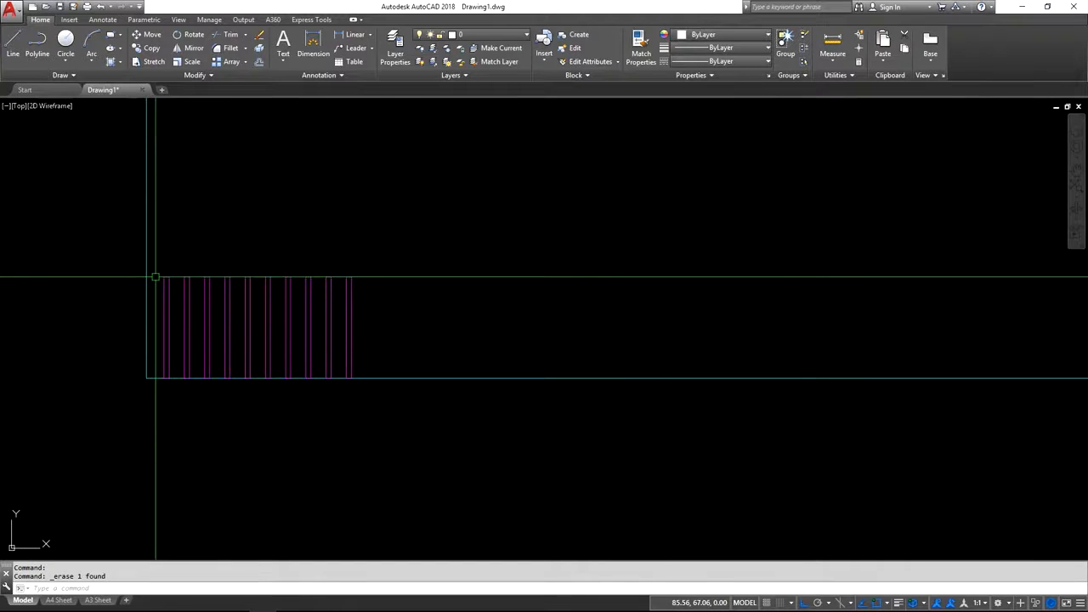
Stretch the top edge of the fifth graduation rectangle upward by 2.5 mm.
scroll(147, 269, "up", 2)
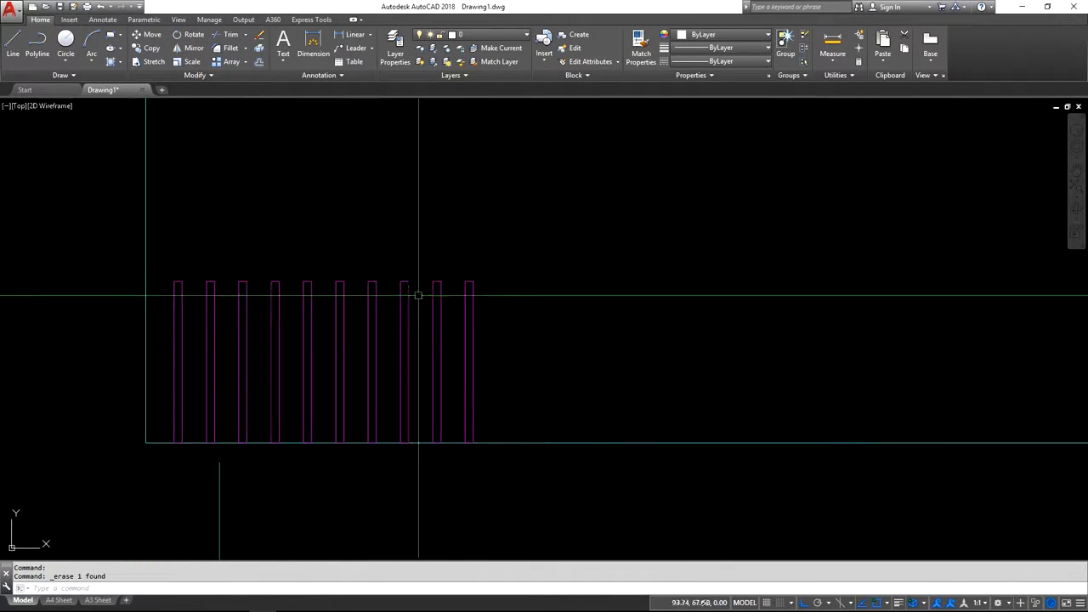
middle_click_drag(110, 273, 141, 297)
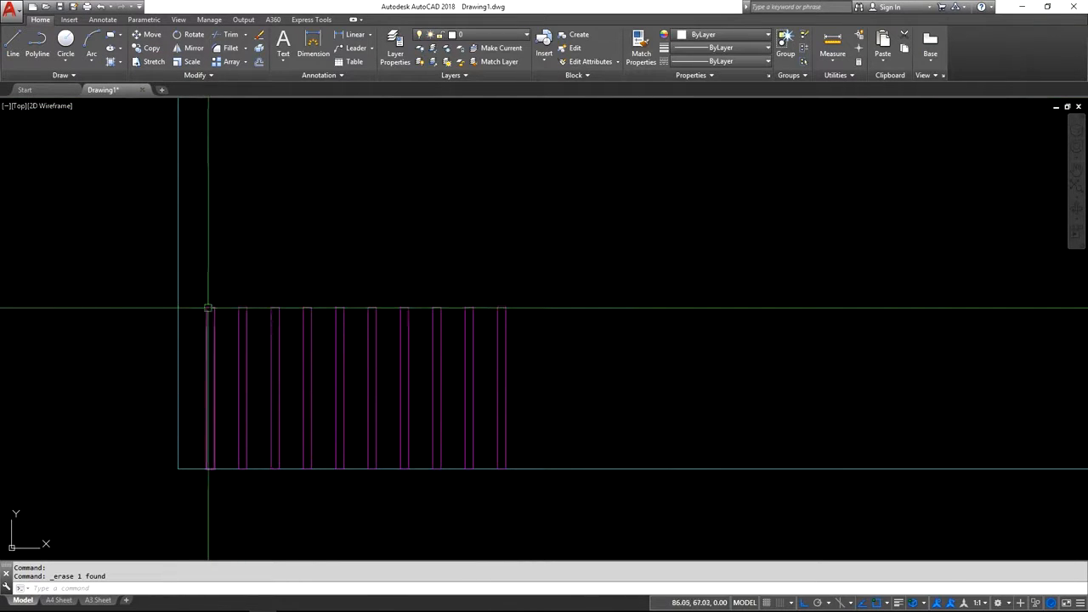
left_click(338, 310)
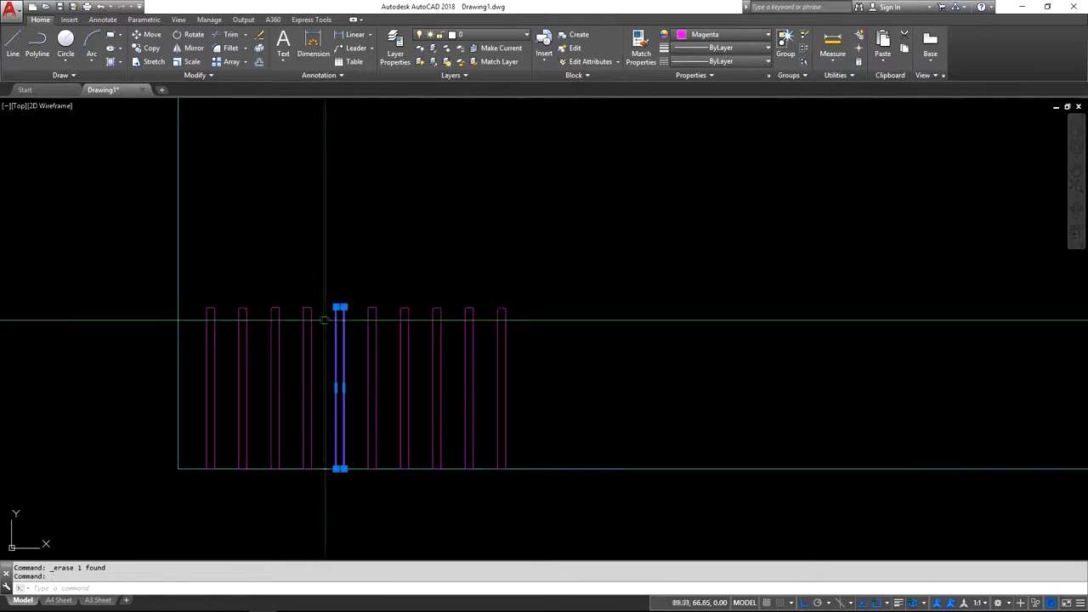
scroll(340, 295, "up", 8)
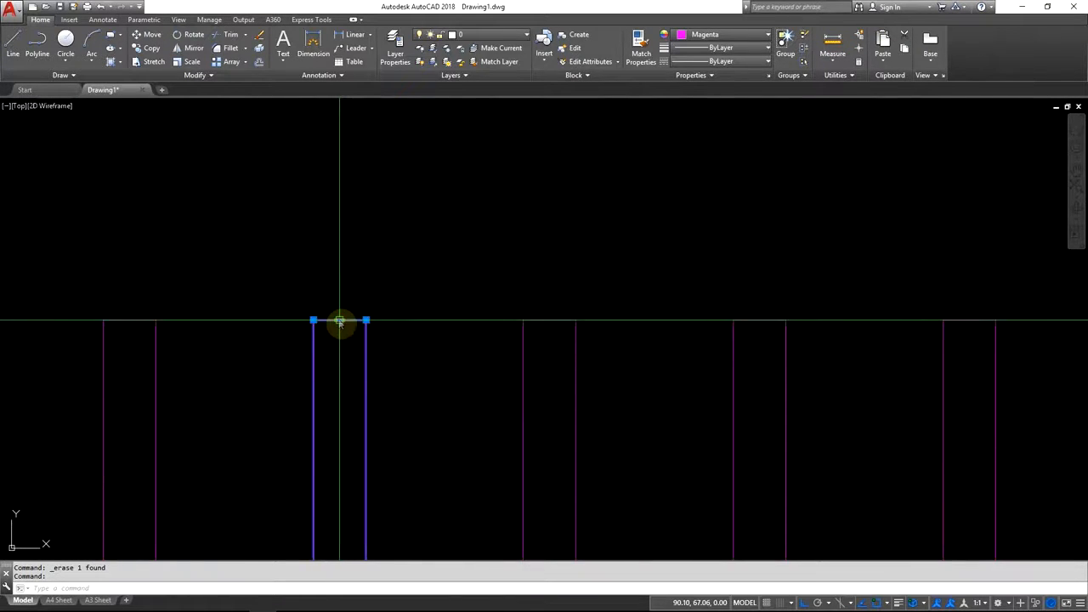
left_click(339, 322)
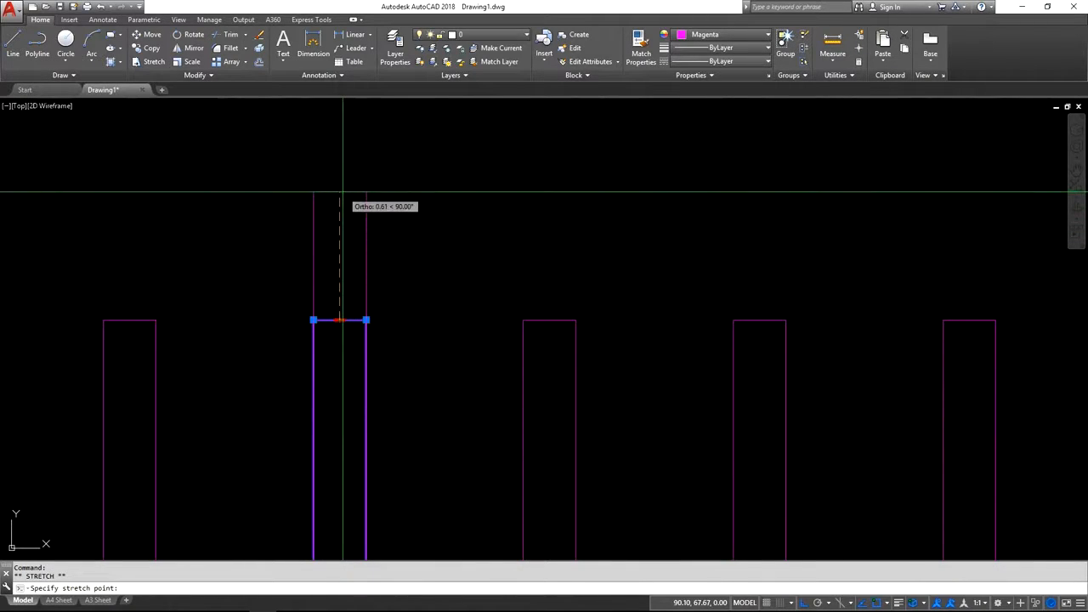
type("2")
key("Return")
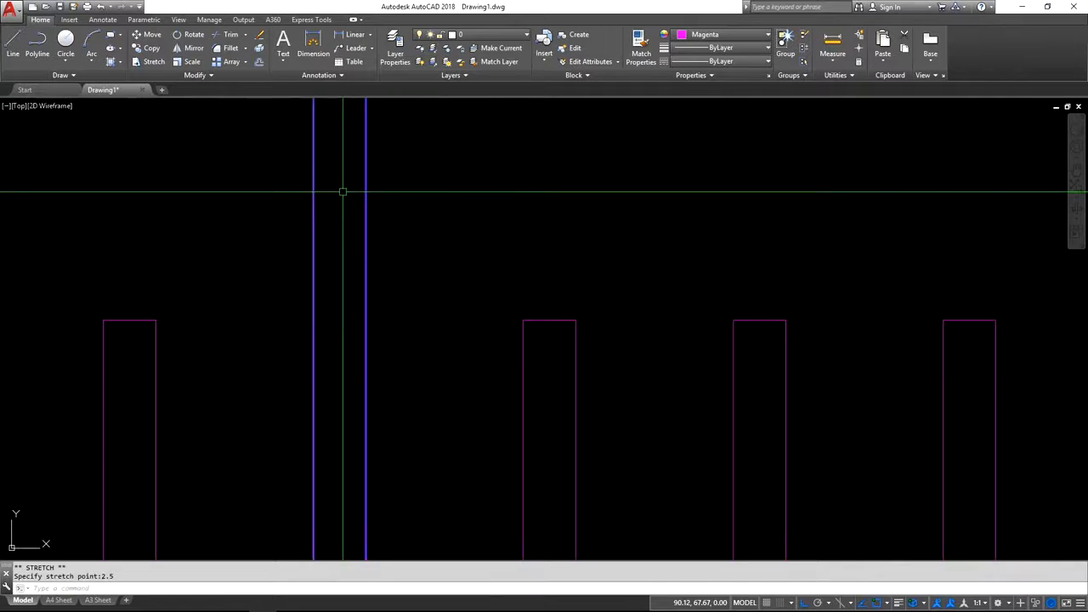
scroll(319, 349, "down", 5)
scroll(317, 360, "down", 3)
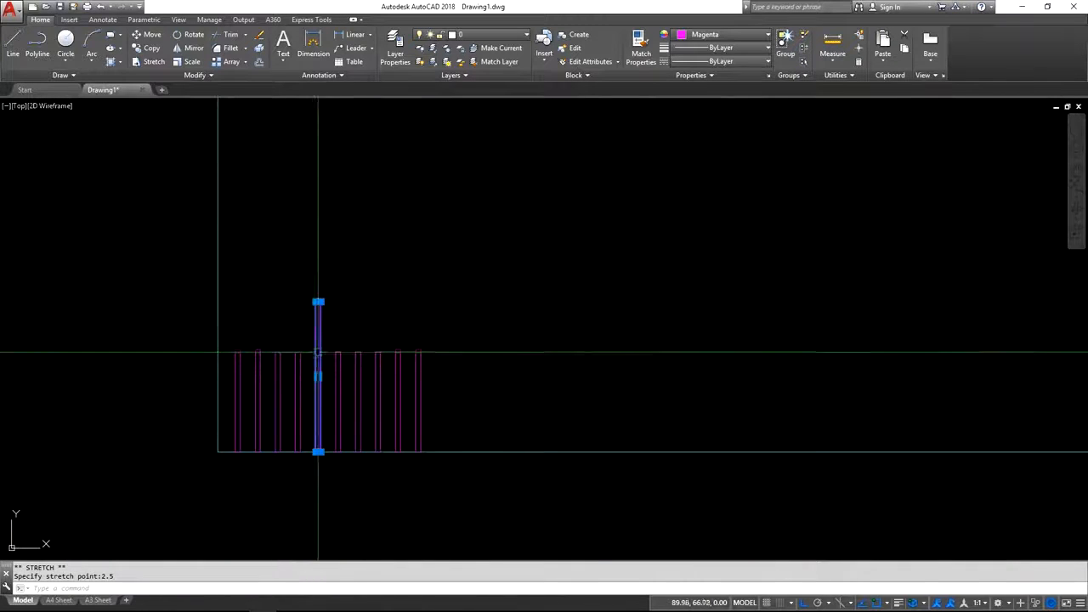
key("Escape")
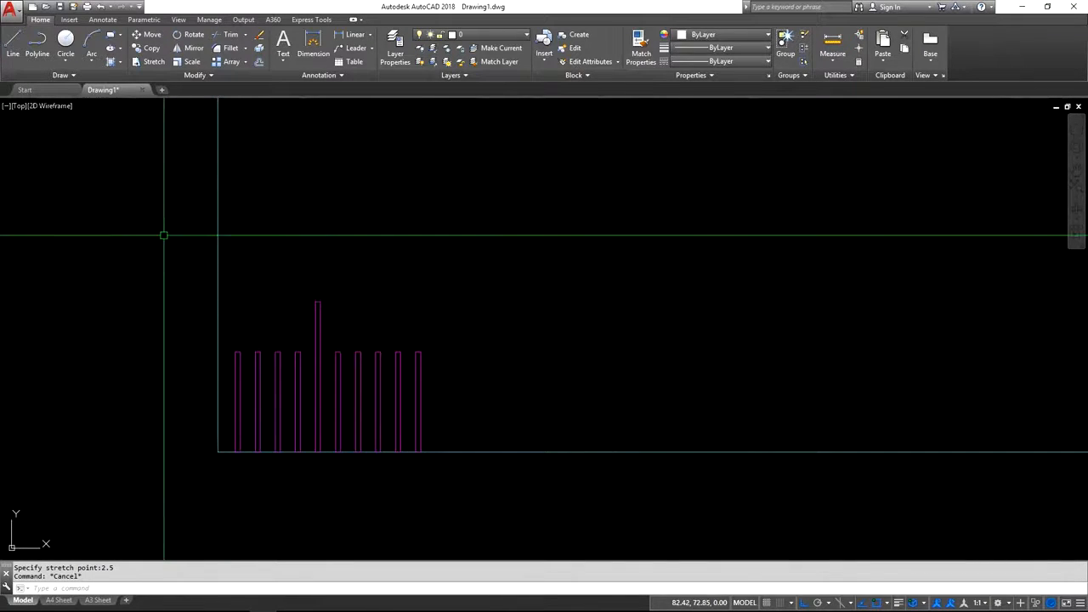
Stretch the top end of the tenth, last graduation rectangle upward by 5 mm.
left_click(157, 68)
scroll(411, 370, "up", 2)
scroll(411, 370, "up", 2)
mouse_move(419, 360)
middle_mouse_down()
mouse_move(515, 408)
mouse_move(501, 362)
middle_mouse_up()
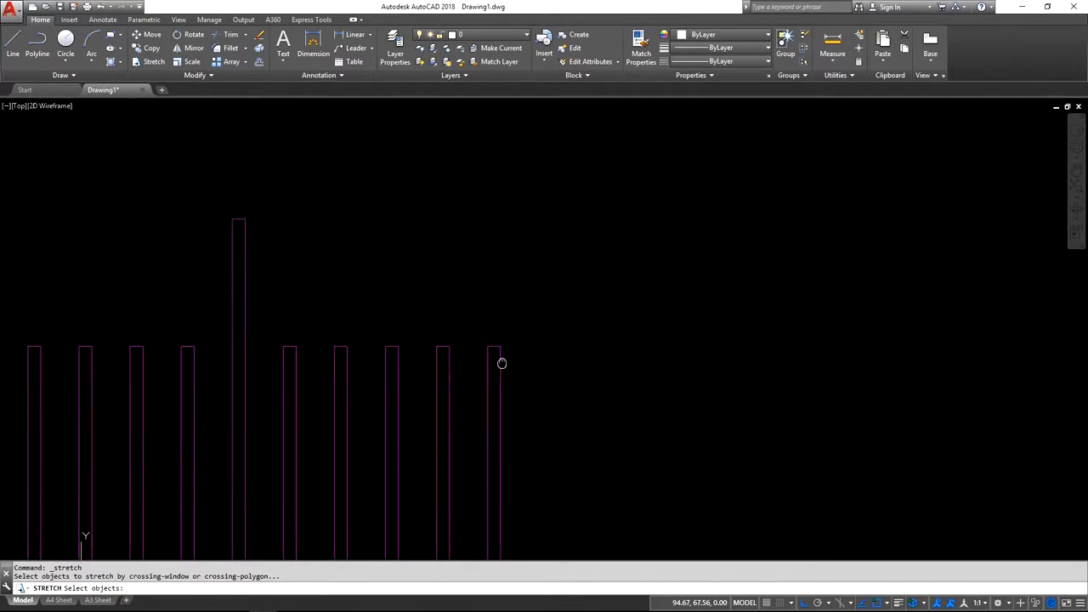
left_click(533, 313)
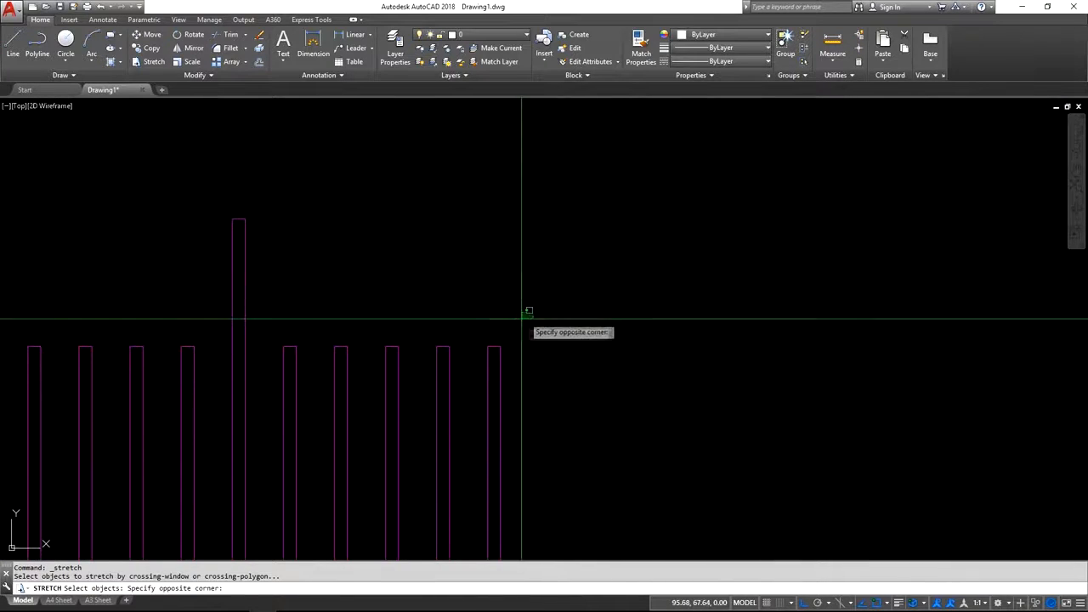
left_click(469, 369)
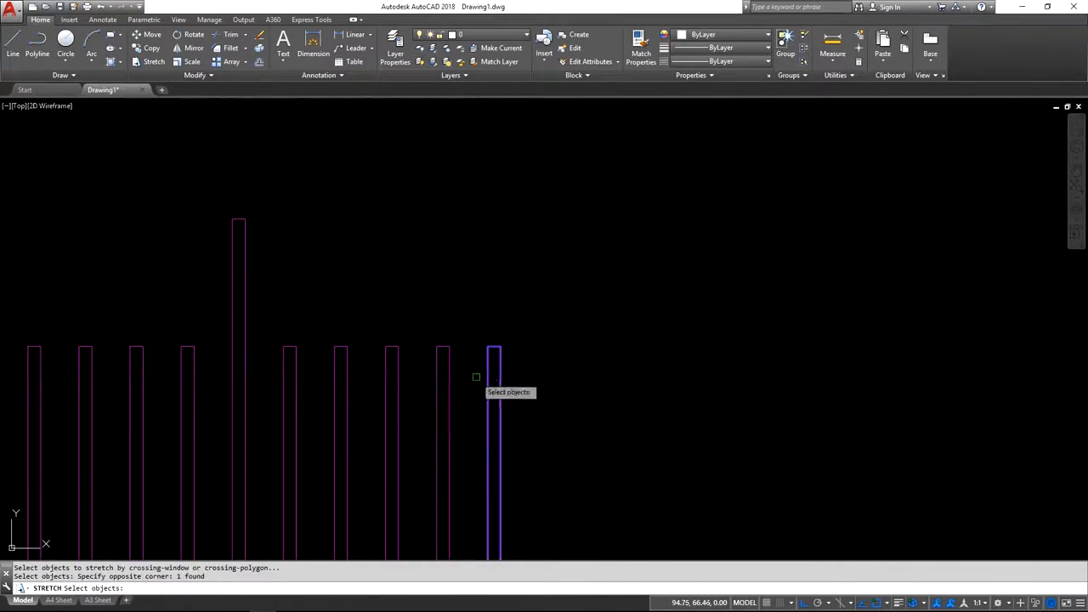
key("Return")
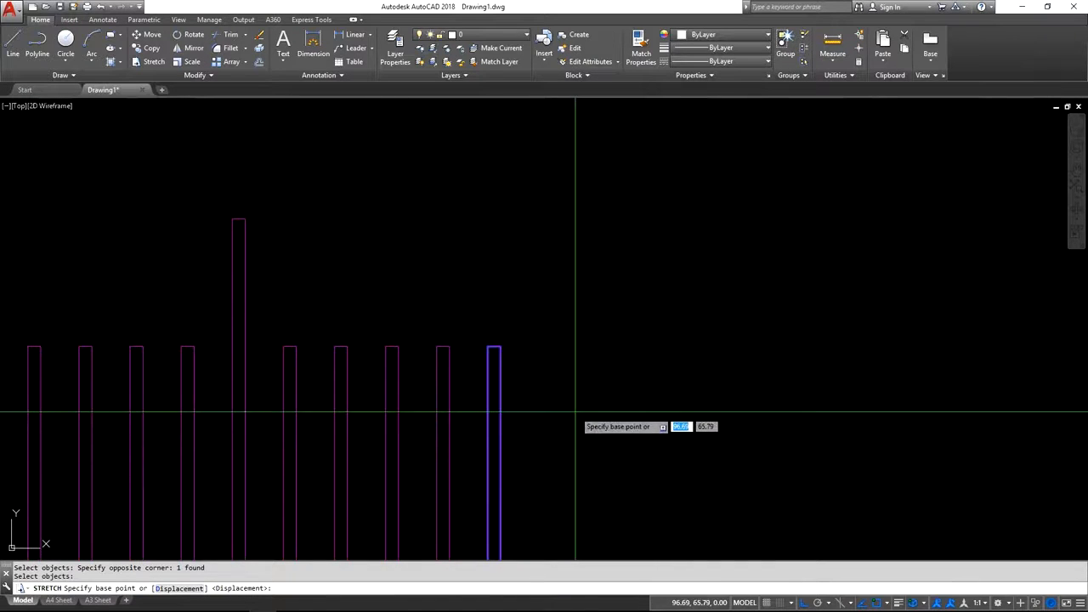
left_click(571, 412)
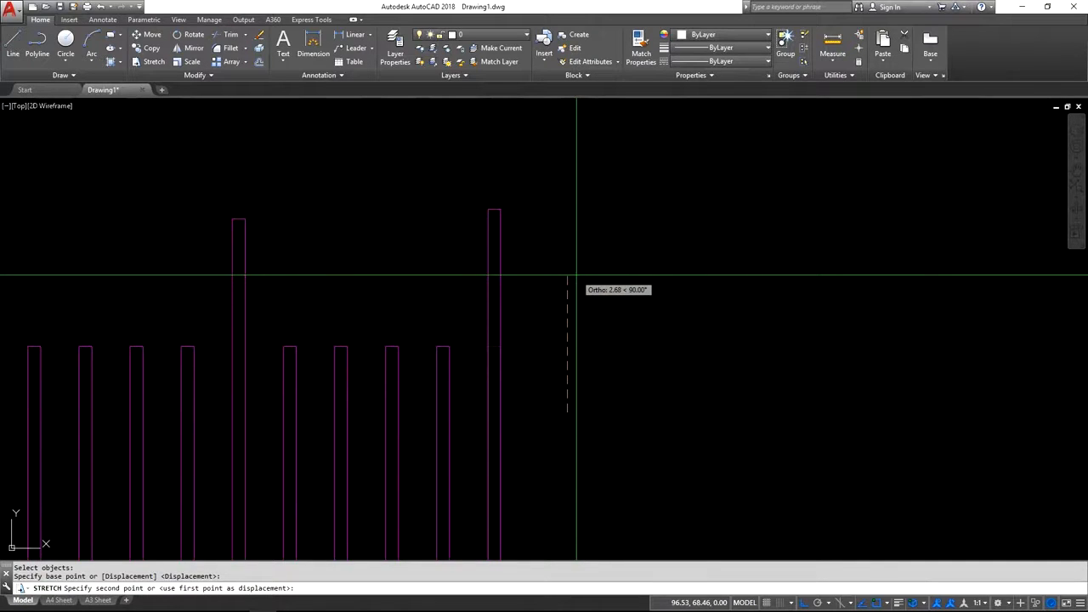
type("5")
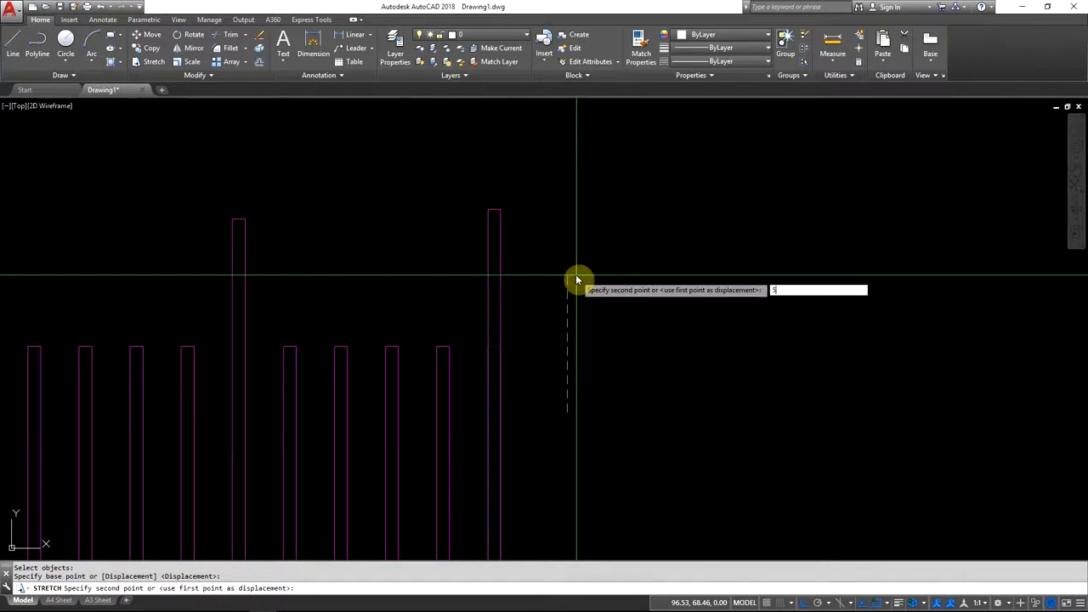
key("Return")
scroll(554, 296, "down", 5)
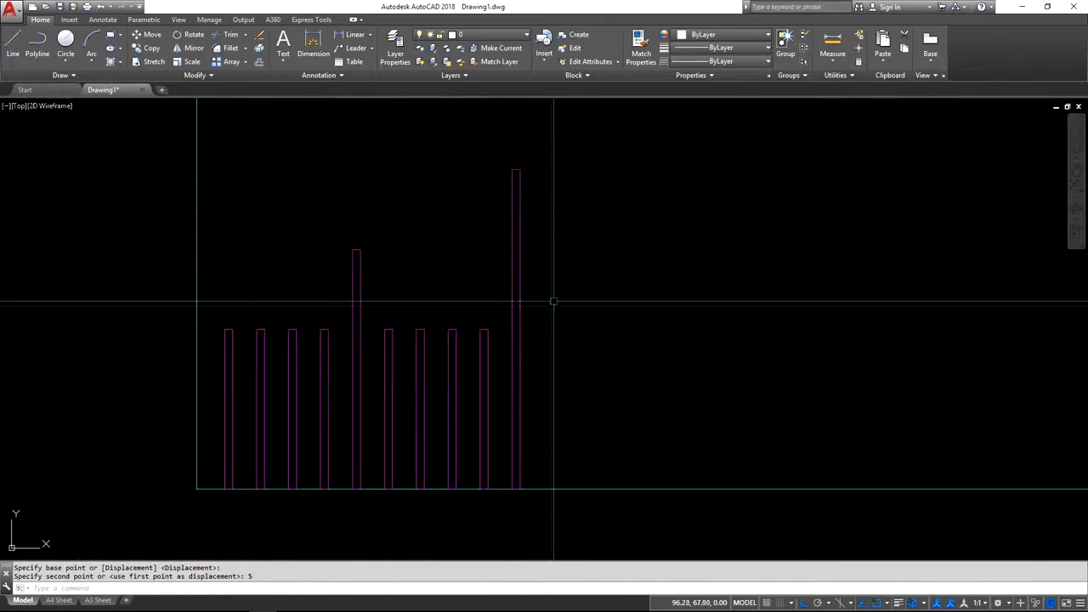
mouse_move(540, 325)
middle_mouse_down()
mouse_move(469, 328)
mouse_move(366, 355)
middle_mouse_up()
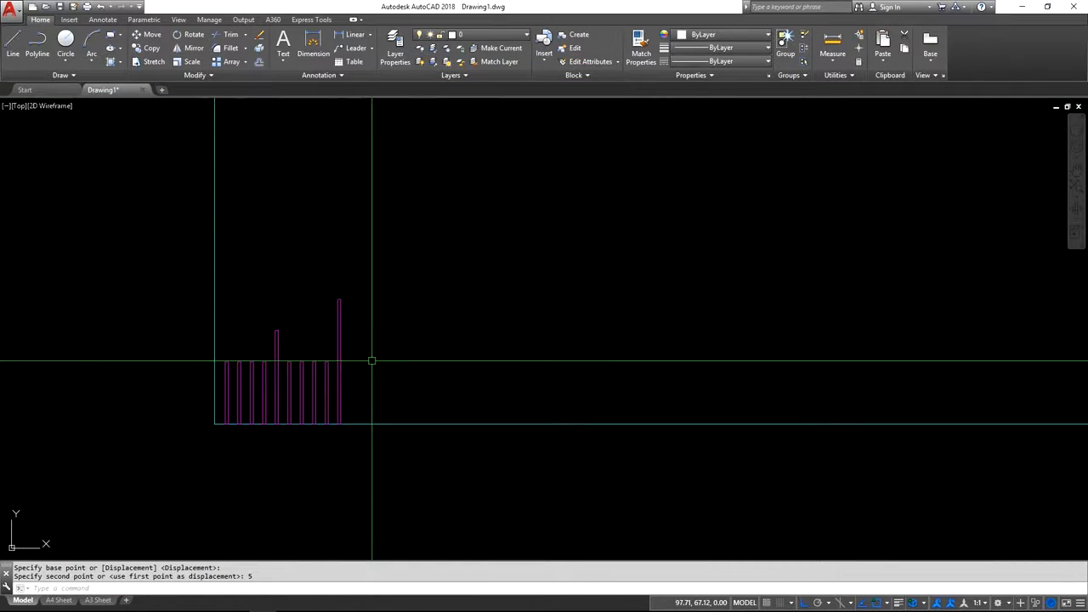
Make the Arial-based Standard text style the current text style.
key("alt+Tab")
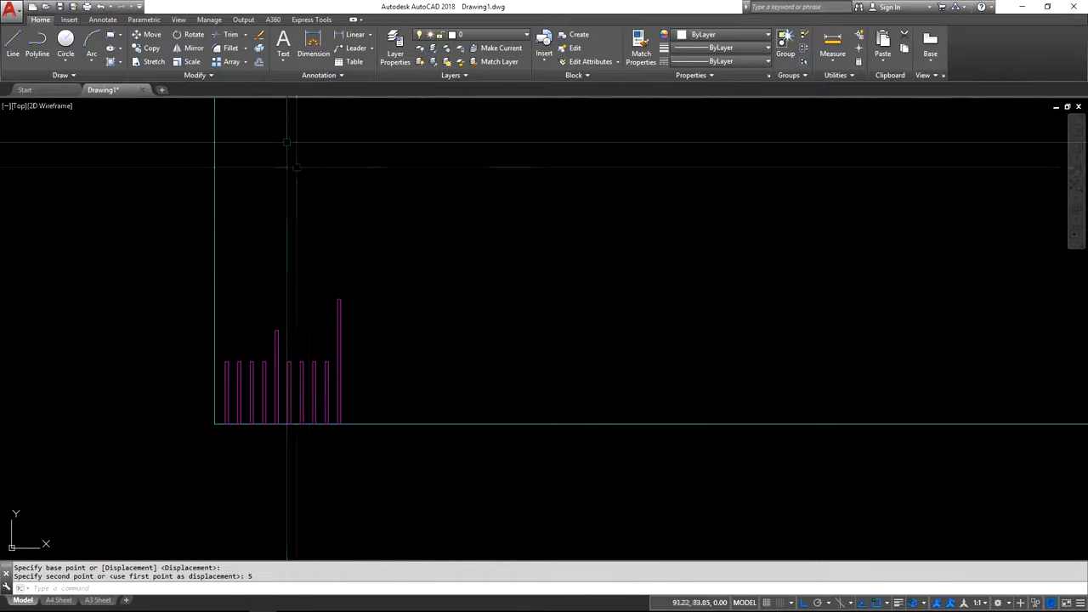
left_click(295, 75)
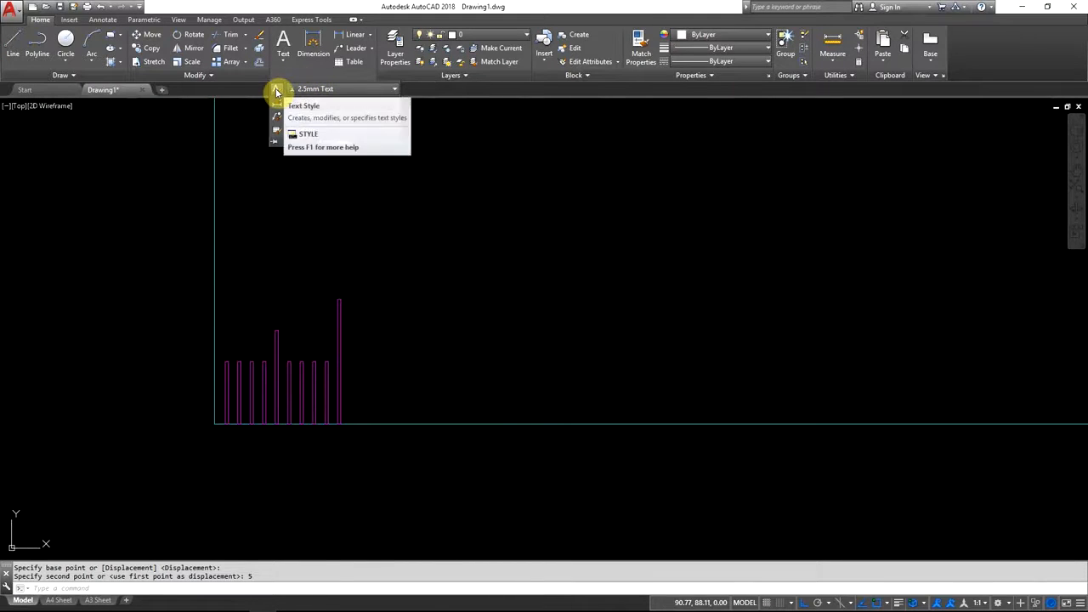
left_click(276, 92)
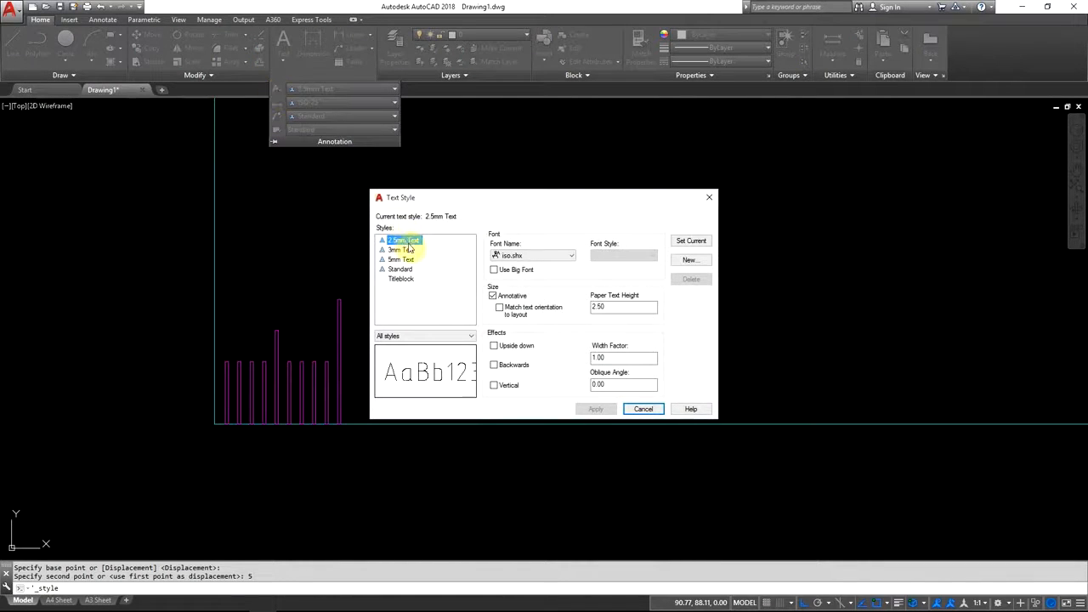
left_click(401, 269)
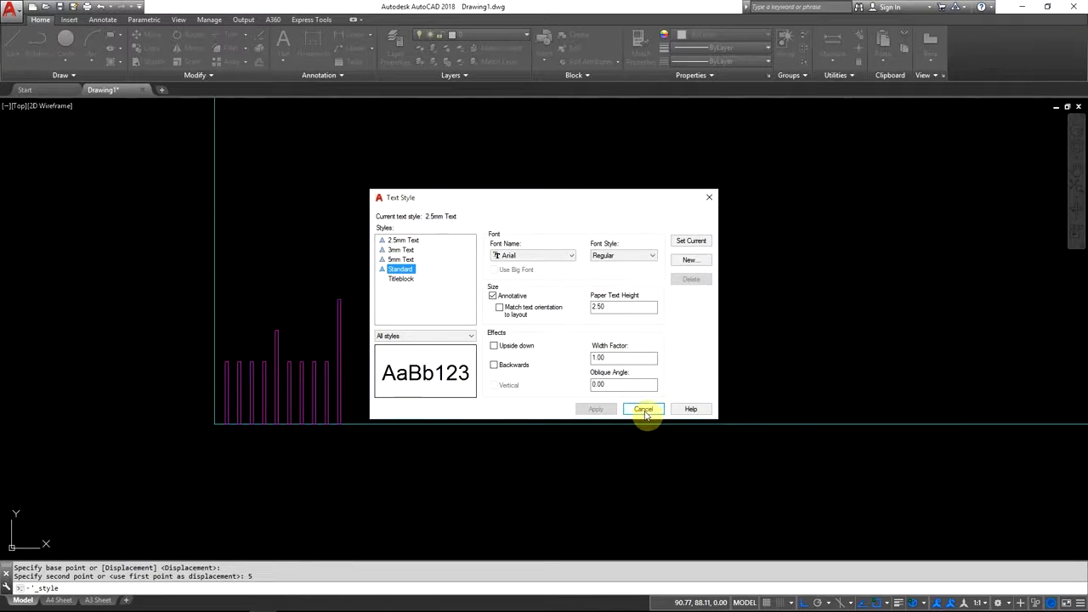
left_click(691, 240)
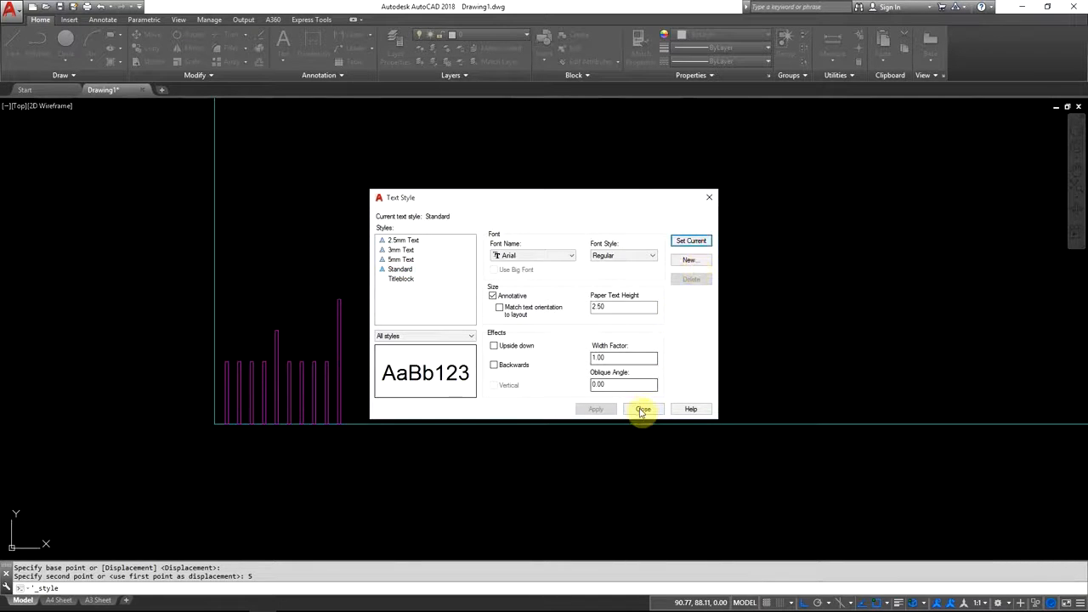
left_click(644, 409)
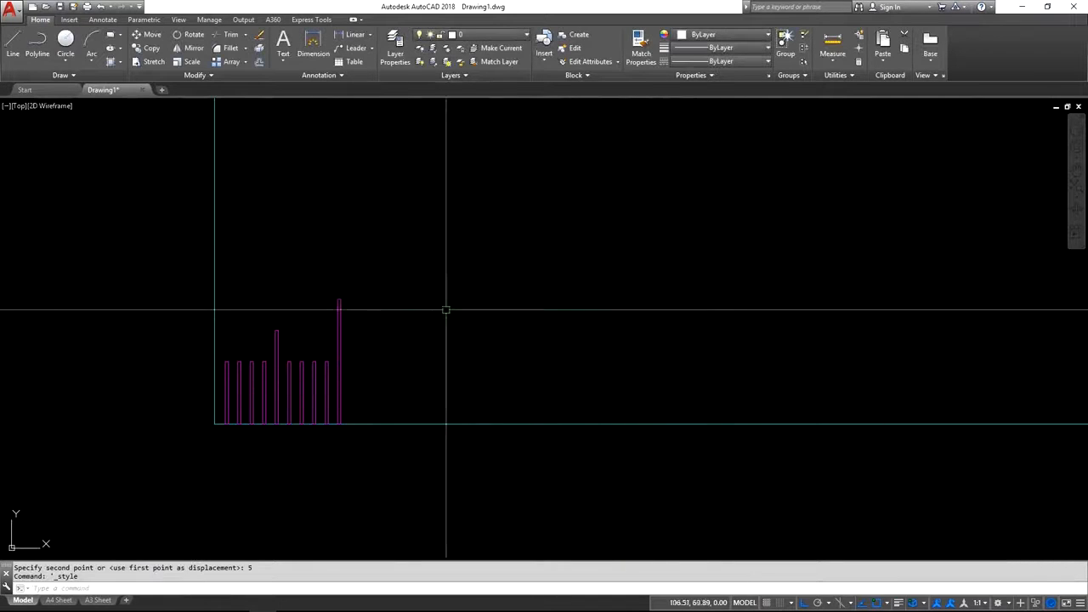
Add a multiline text reading 10 in the empty area just above and beside the tenth graduation.
left_click(283, 43)
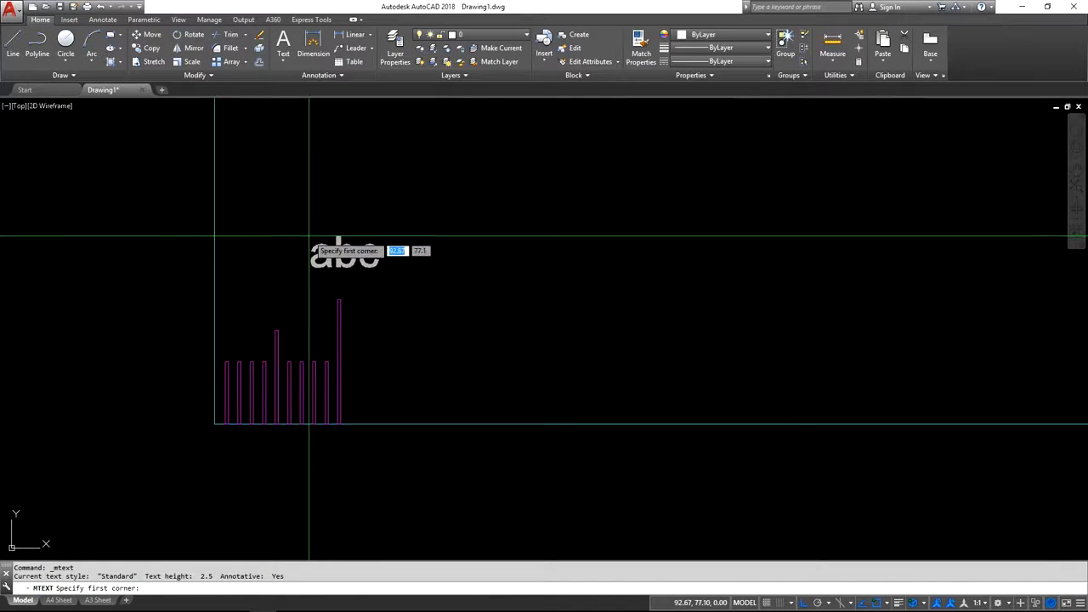
left_click(376, 214)
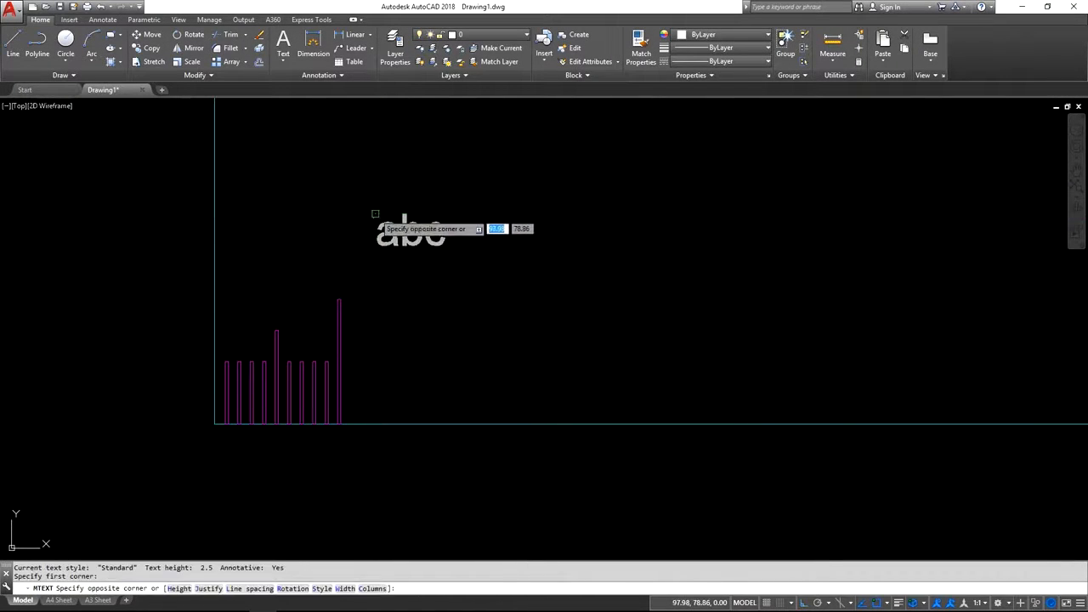
left_click(472, 266)
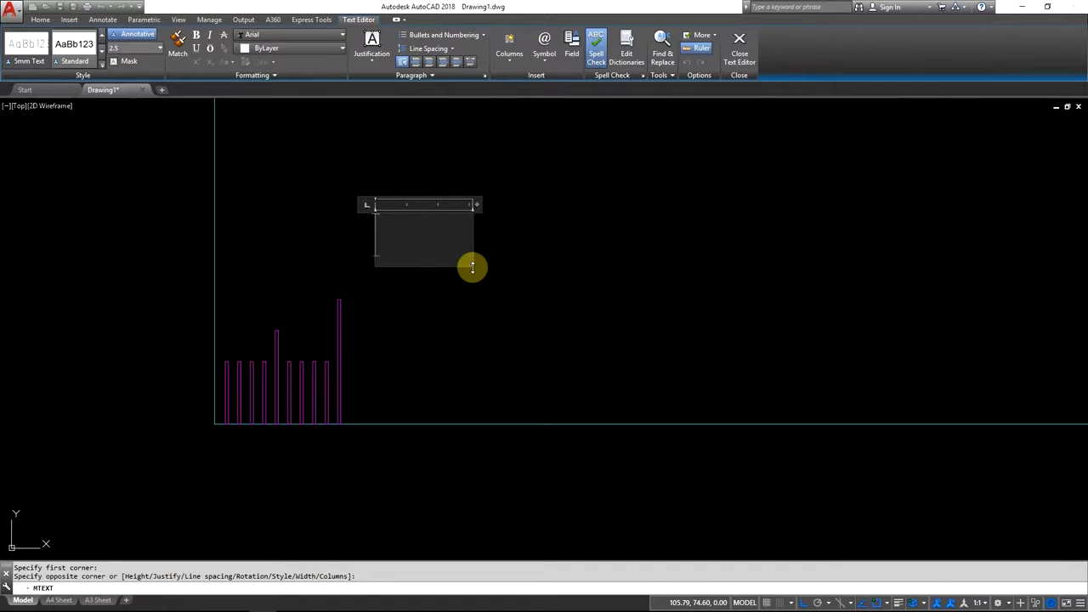
type("10")
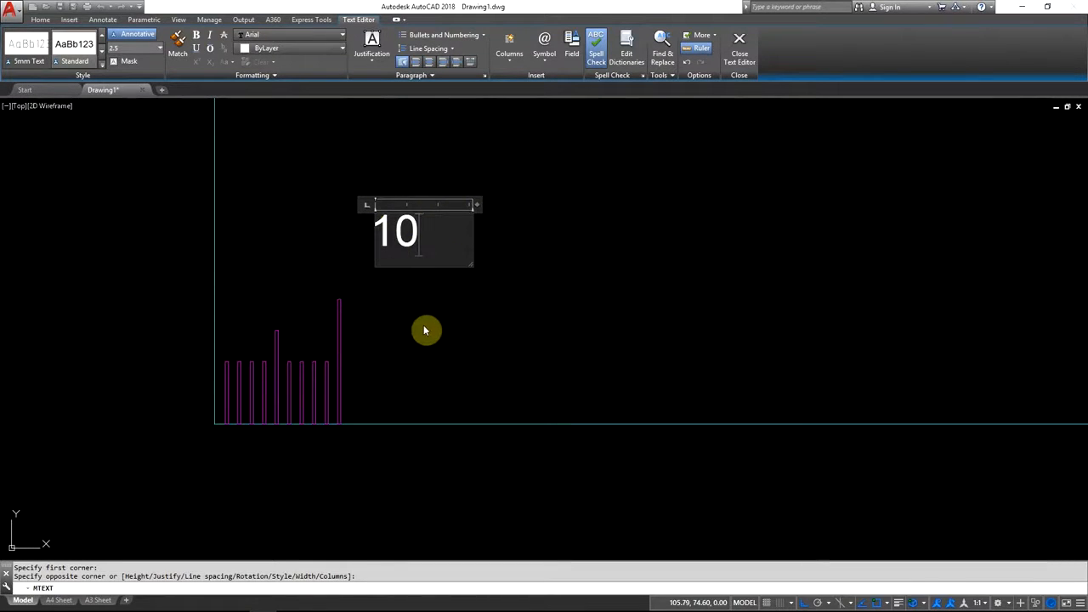
Set the justification of the 10 text to Middle Center and finish editing it.
left_click(431, 230)
left_click_drag(419, 232, 368, 225)
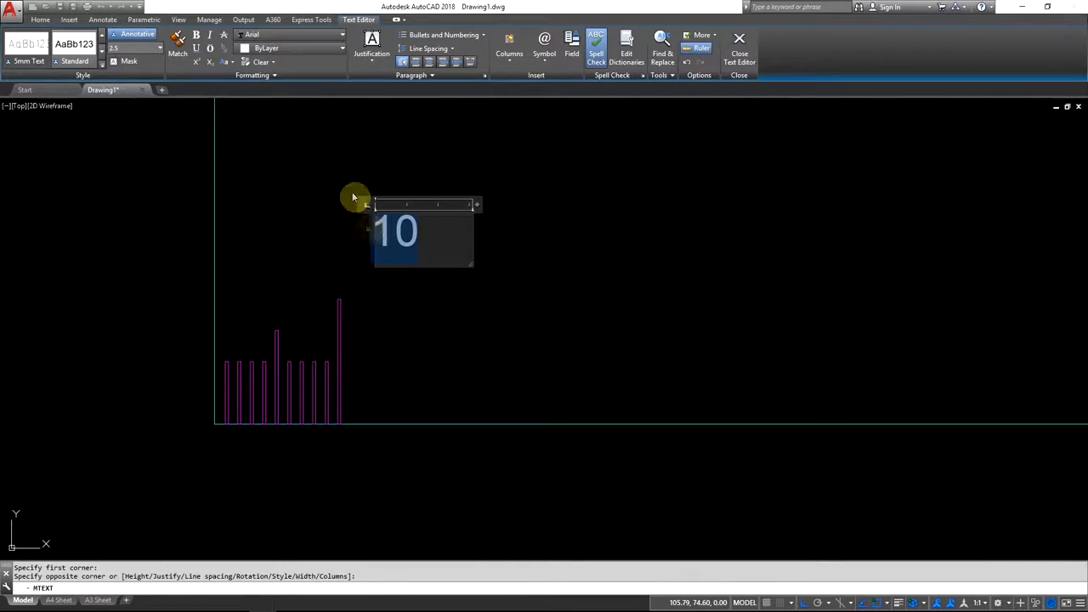
left_click(374, 56)
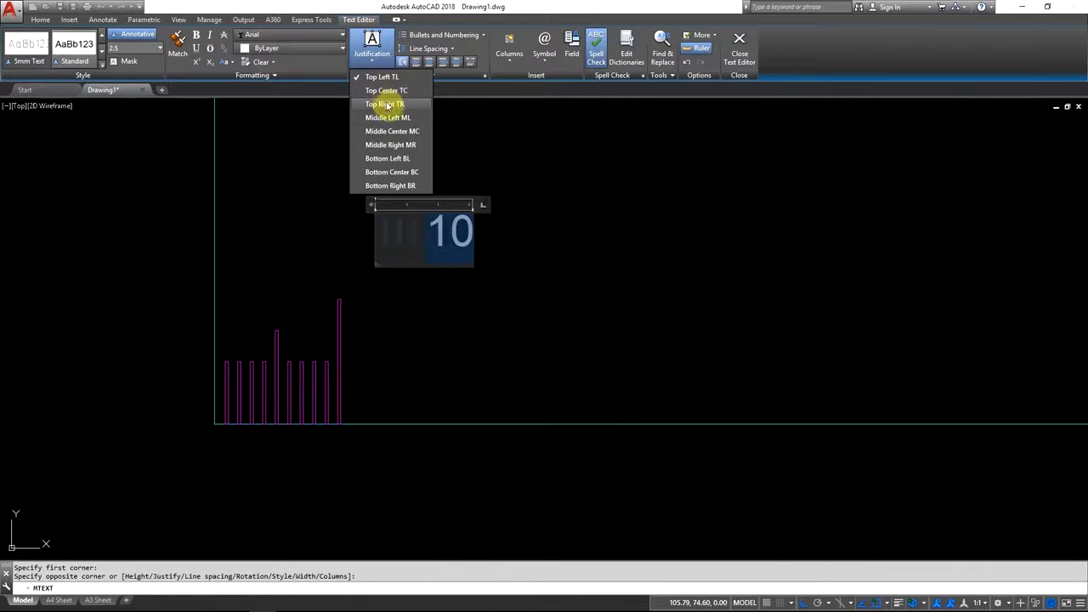
left_click(396, 133)
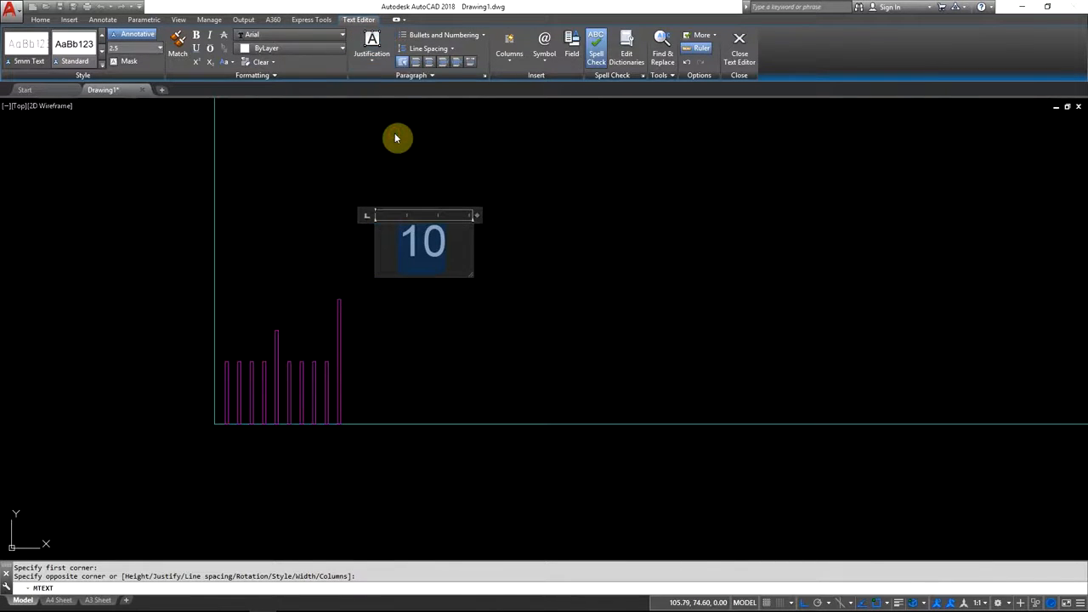
left_click(536, 261)
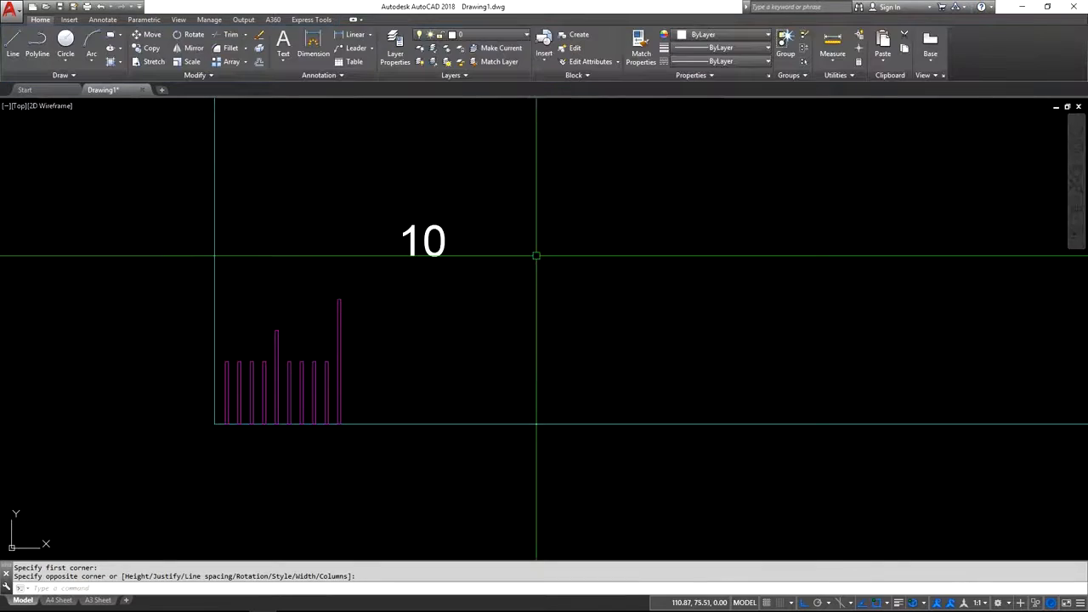
Move the 10 label by its centre onto the midpoint of the tenth graduation's top edge.
left_click(435, 254)
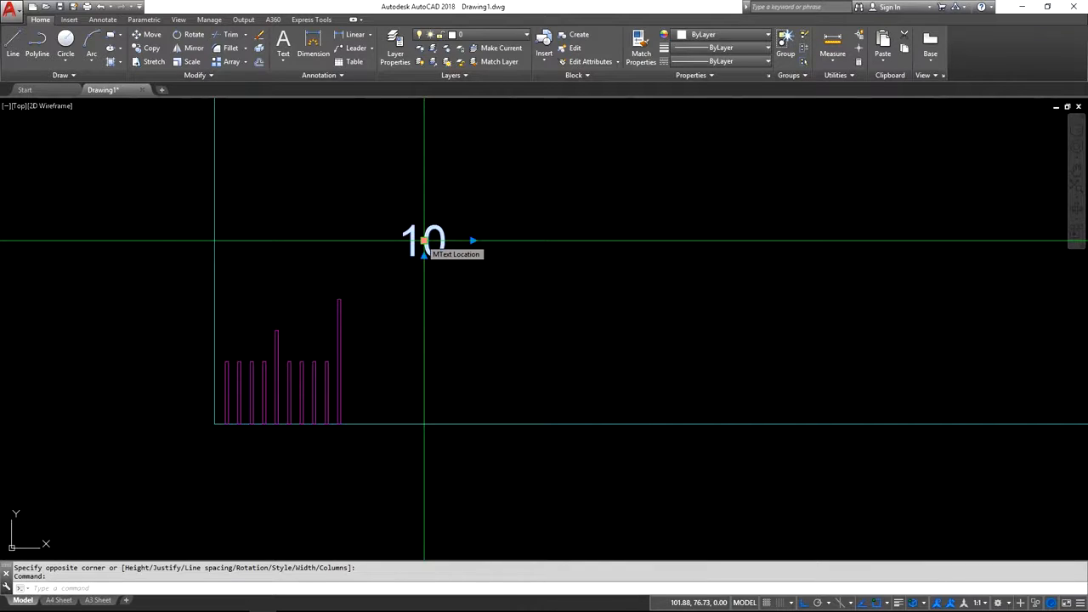
left_click(424, 241)
scroll(338, 297, "up", 5)
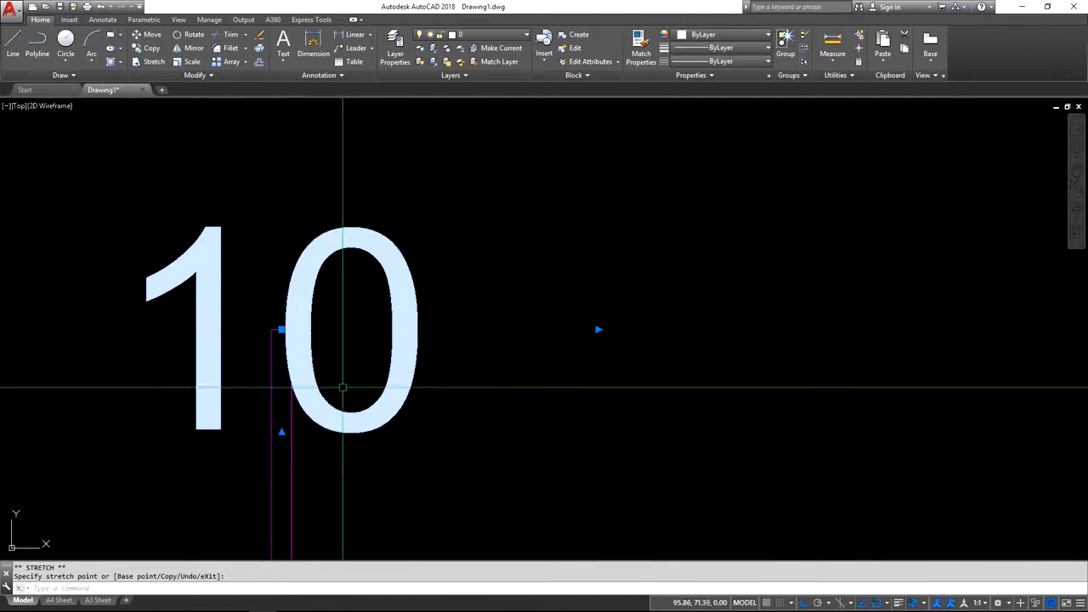
Move the 10 label straight up by 2.5 mm above the tenth graduation.
left_click(281, 329)
scroll(281, 329, "down", 2)
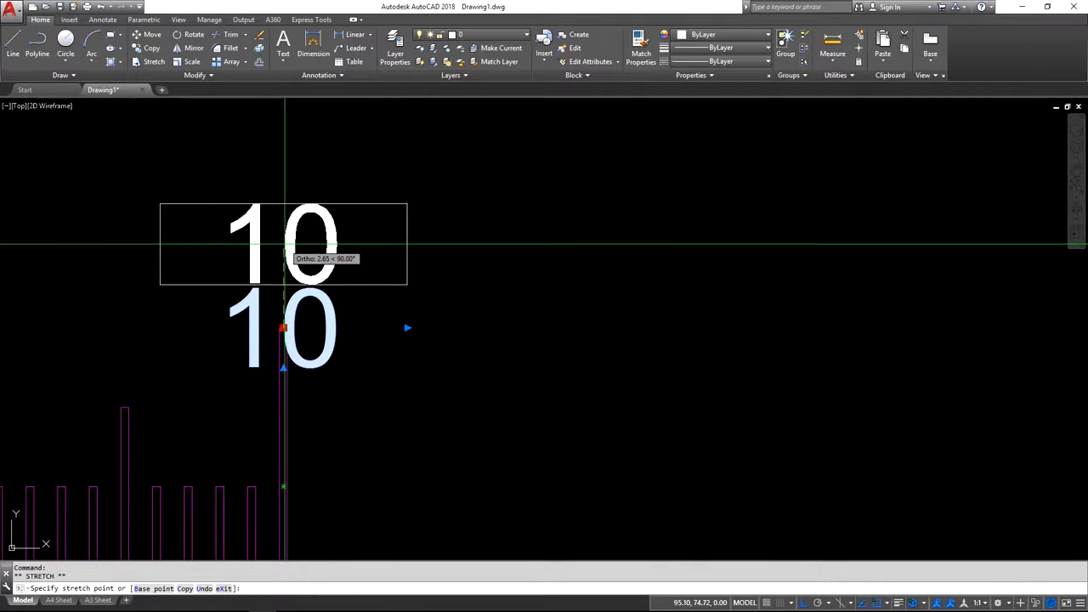
type("2.5")
key("Return")
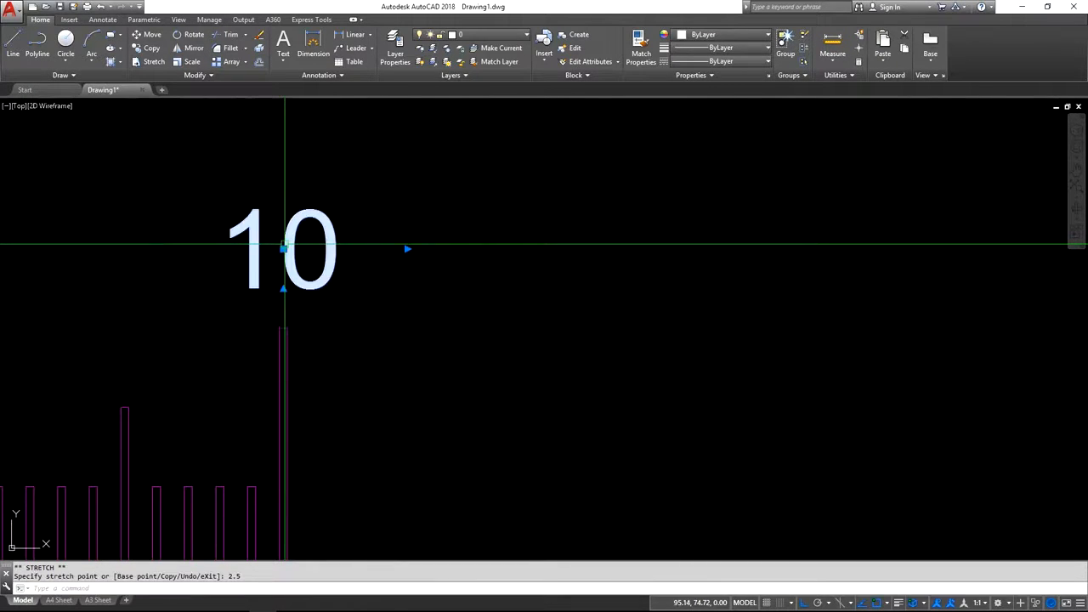
scroll(224, 359, "down", 2)
scroll(357, 374, "down", 3)
middle_click_drag(449, 377, 359, 406)
key("Escape")
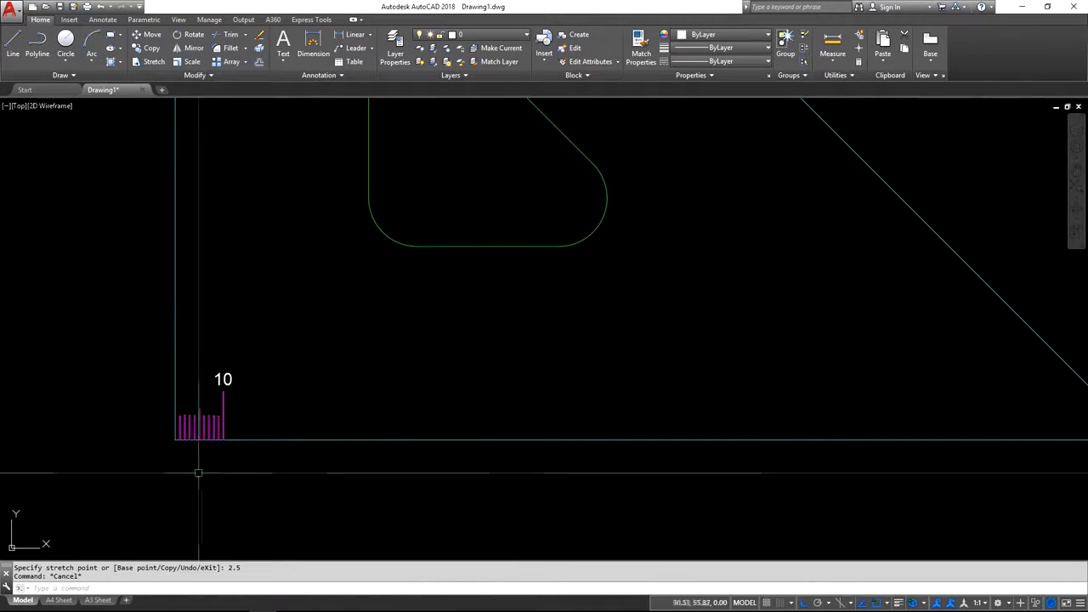
Change the colour of the 10 label to Magenta.
middle_click_drag(301, 476, 232, 440)
scroll(224, 433, "down", 2)
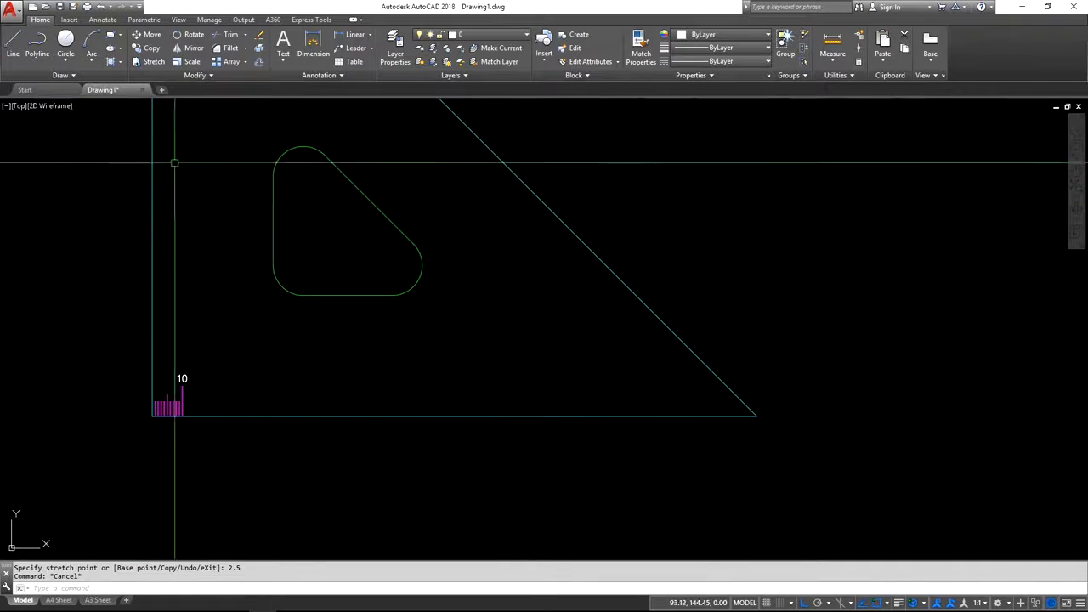
left_click(153, 51)
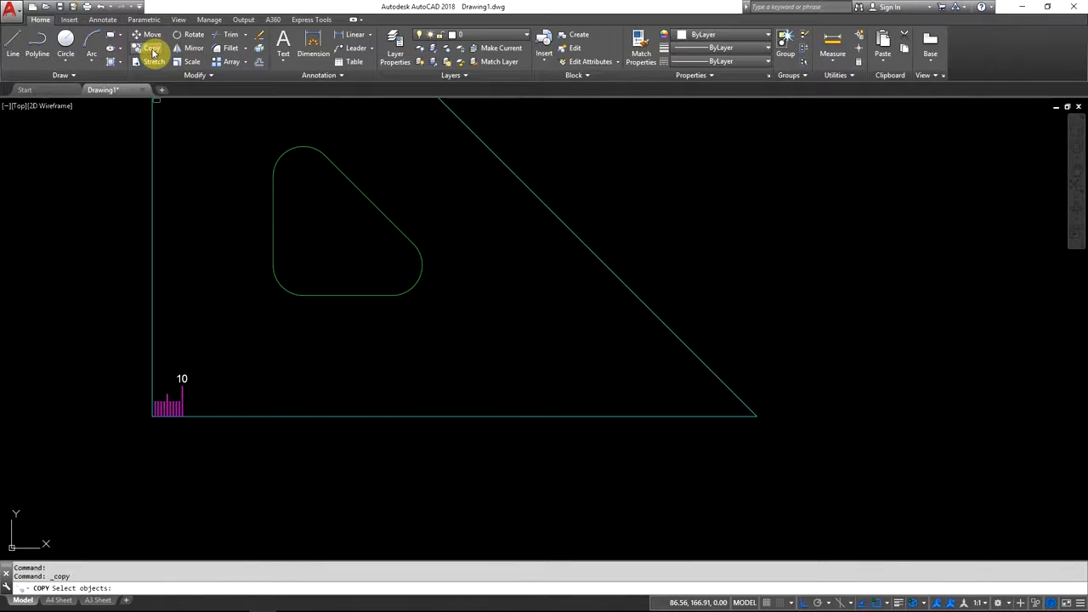
key("Escape")
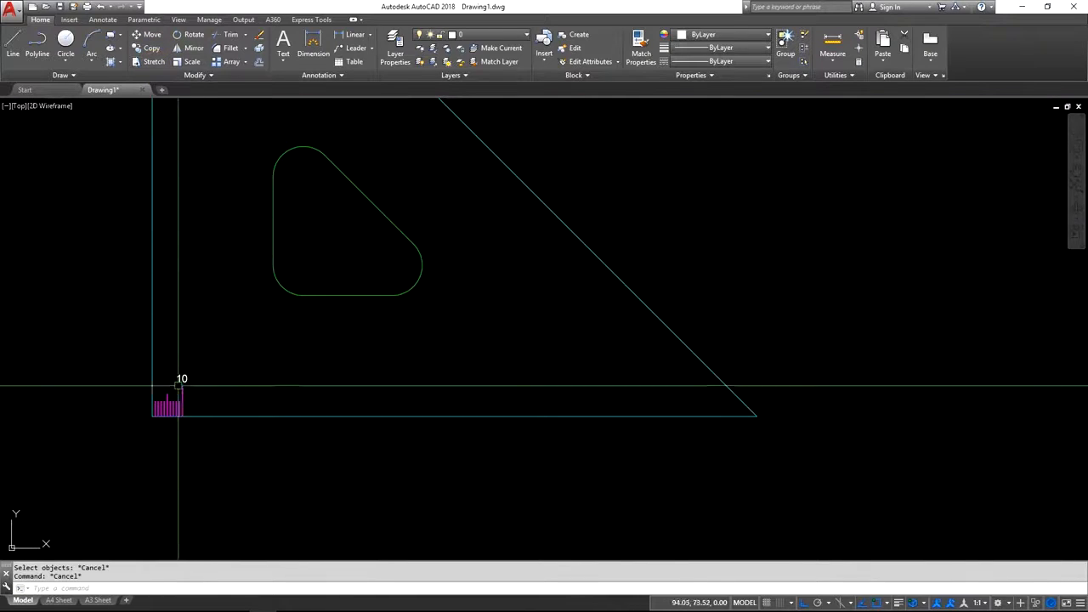
left_click(718, 35)
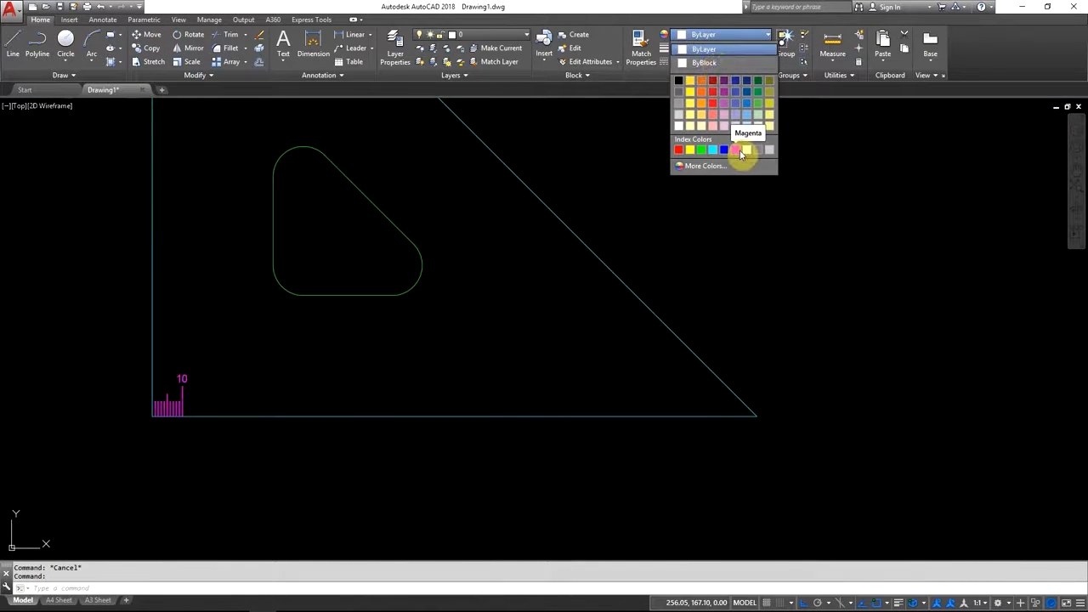
left_click(741, 149)
key("Escape")
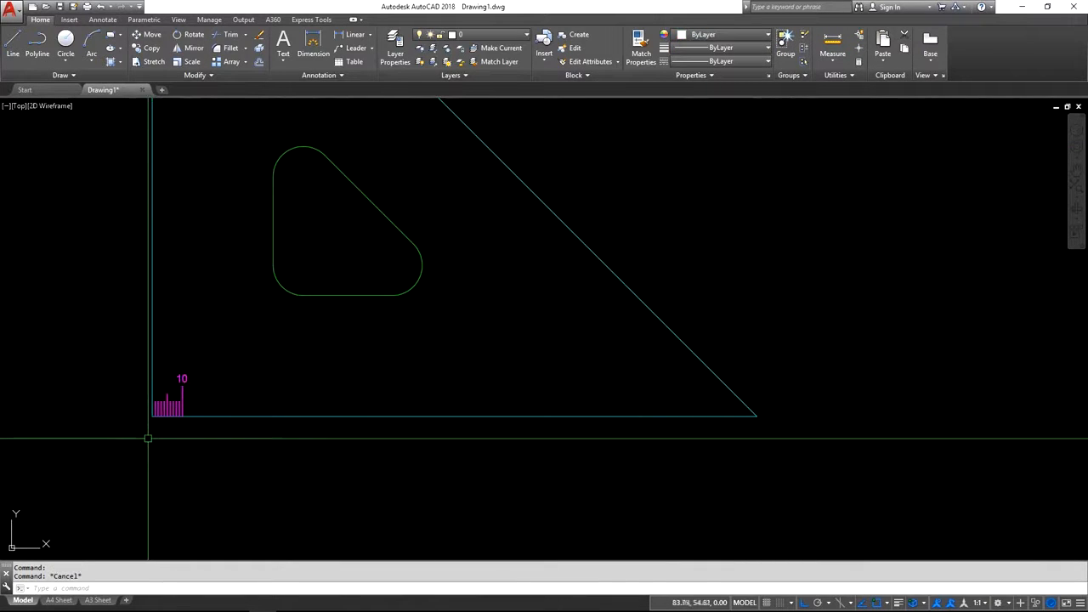
Copy the ten graduations and their label from the outline's corner as an array of 19 items spaced 10 mm along the bottom edge.
left_click(153, 49)
scroll(131, 401, "up", 2)
left_click(123, 318)
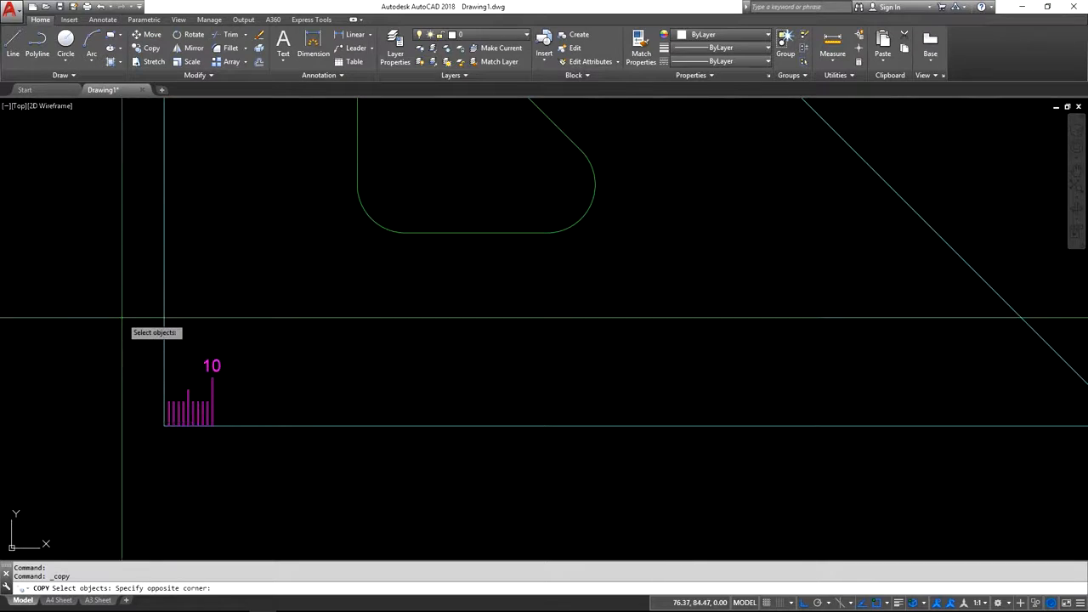
left_click(294, 453)
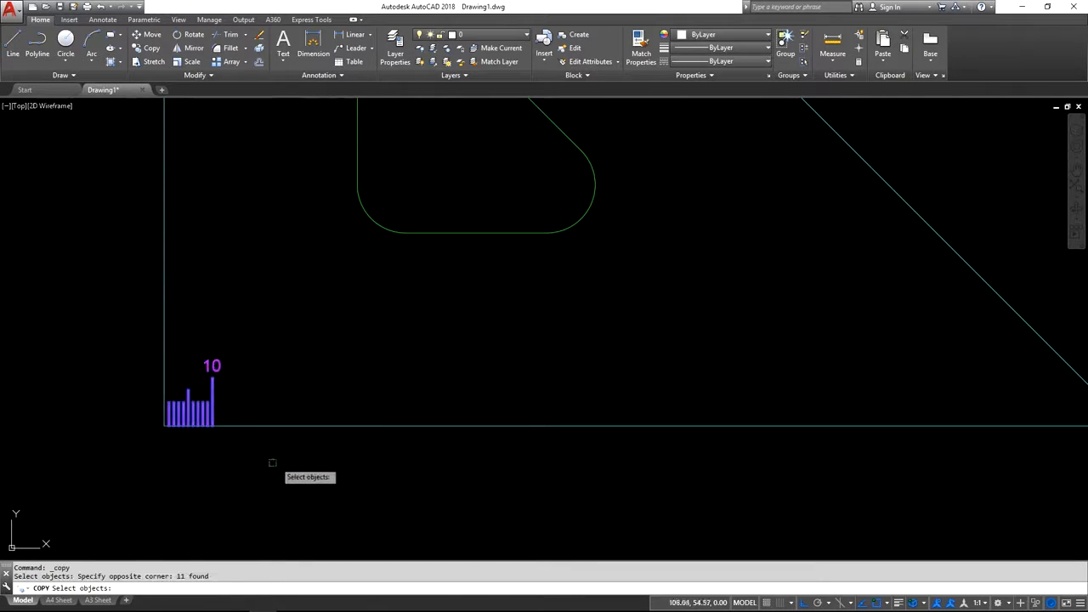
key("Return")
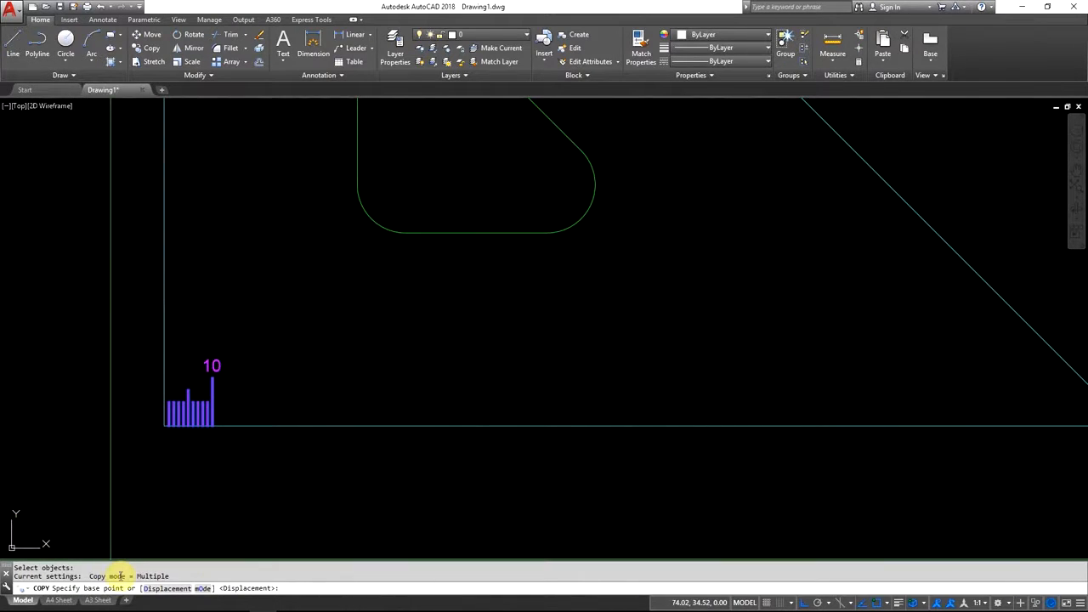
left_click(164, 425)
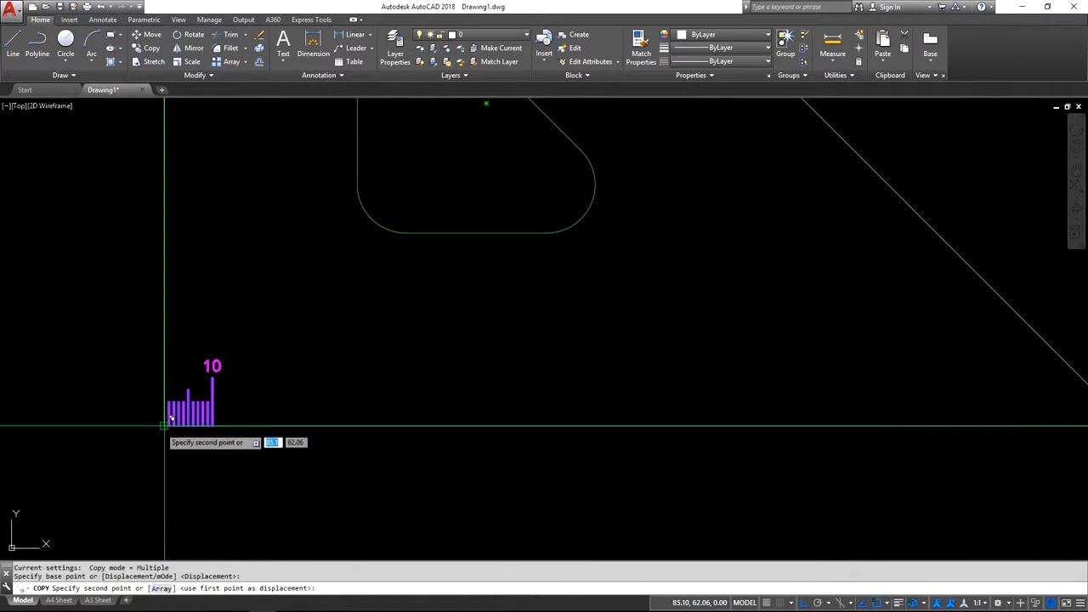
left_click(162, 588)
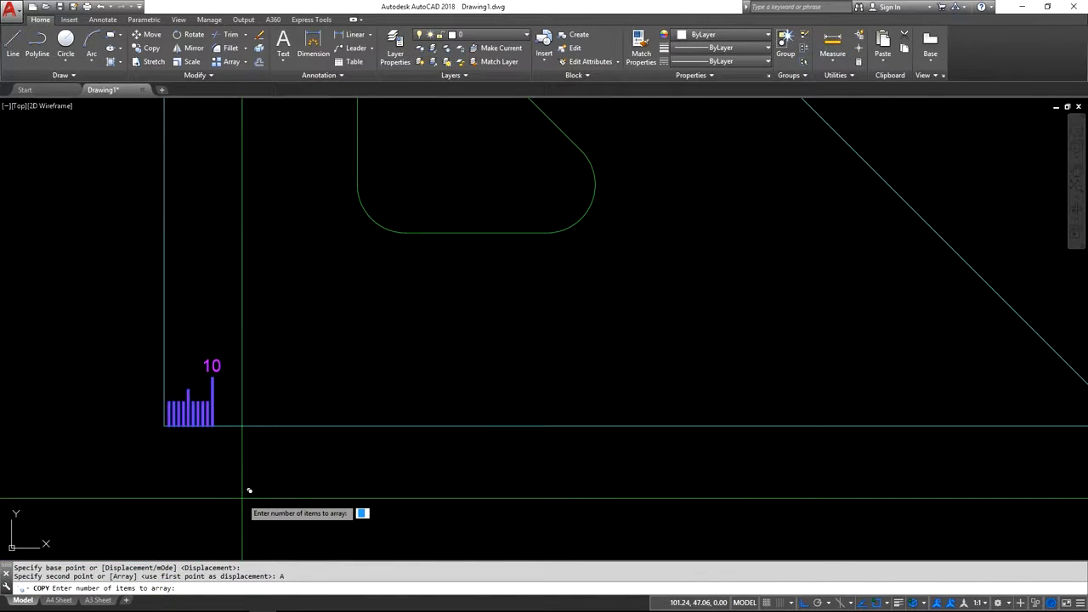
type("19")
key("Return")
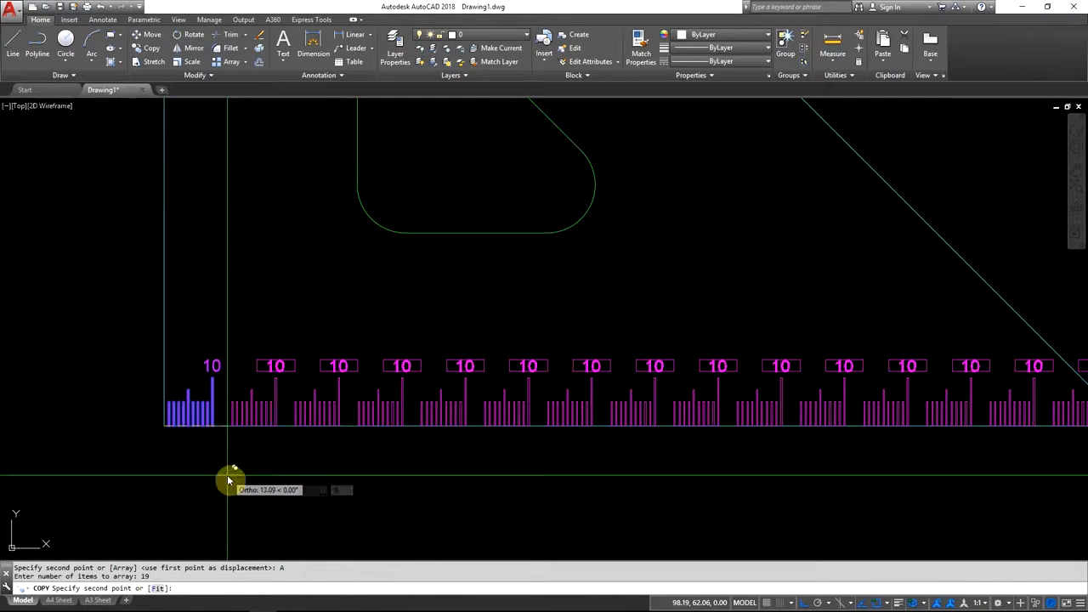
type("10")
key("Return")
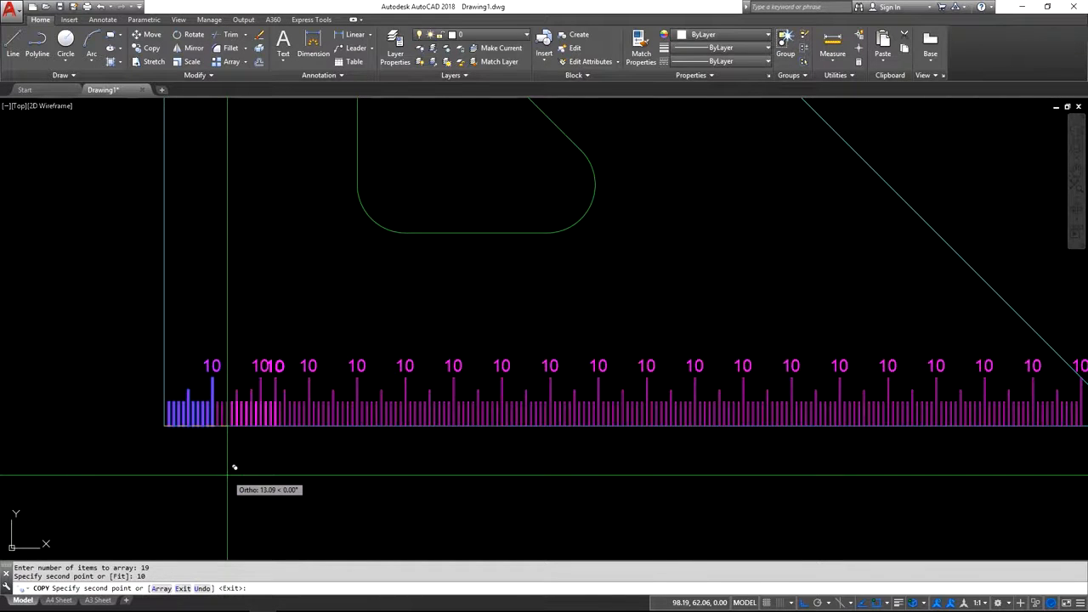
key("Return")
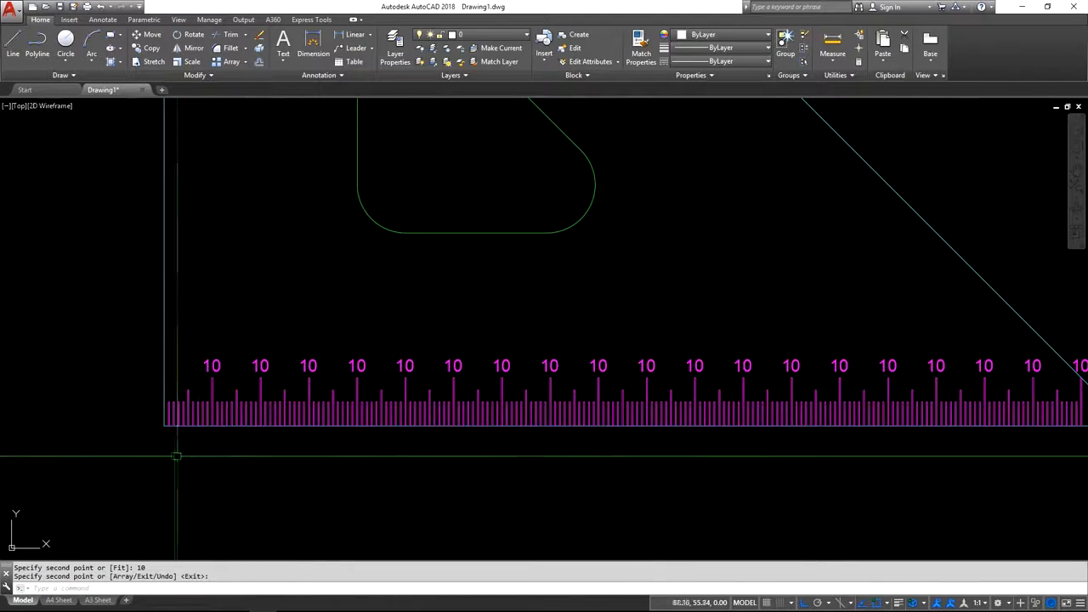
Shorten the last graduation near the sloping edge by stretching its top edge down 5 mm.
scroll(175, 451, "down", 2)
mouse_move(632, 499)
middle_mouse_down()
mouse_move(510, 452)
mouse_move(335, 432)
middle_mouse_up()
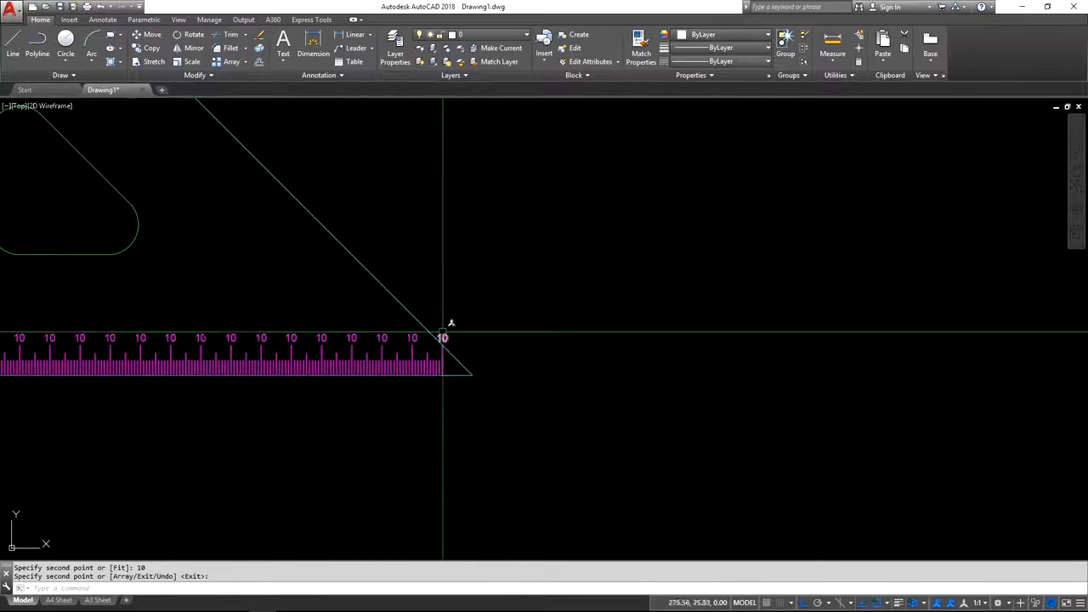
scroll(437, 345, "up", 2)
scroll(438, 345, "up", 5)
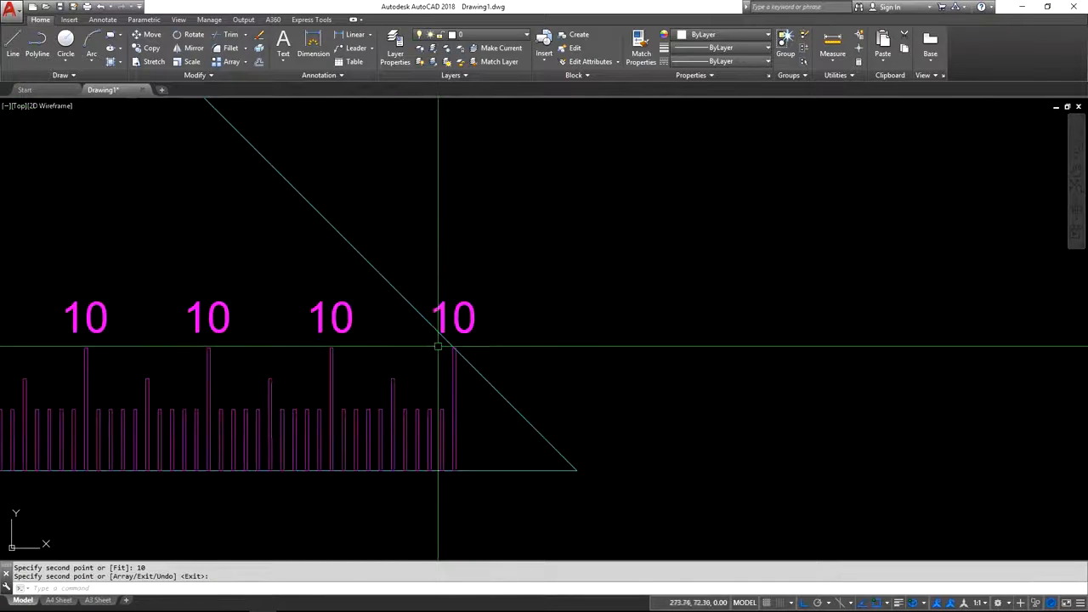
left_click(467, 388)
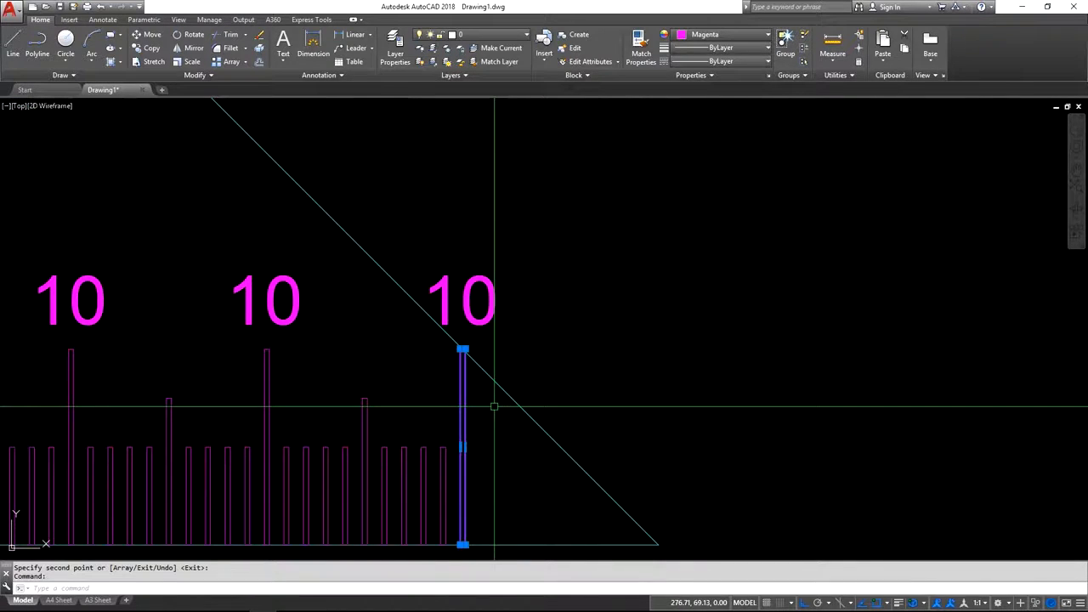
scroll(462, 349, "up", 4)
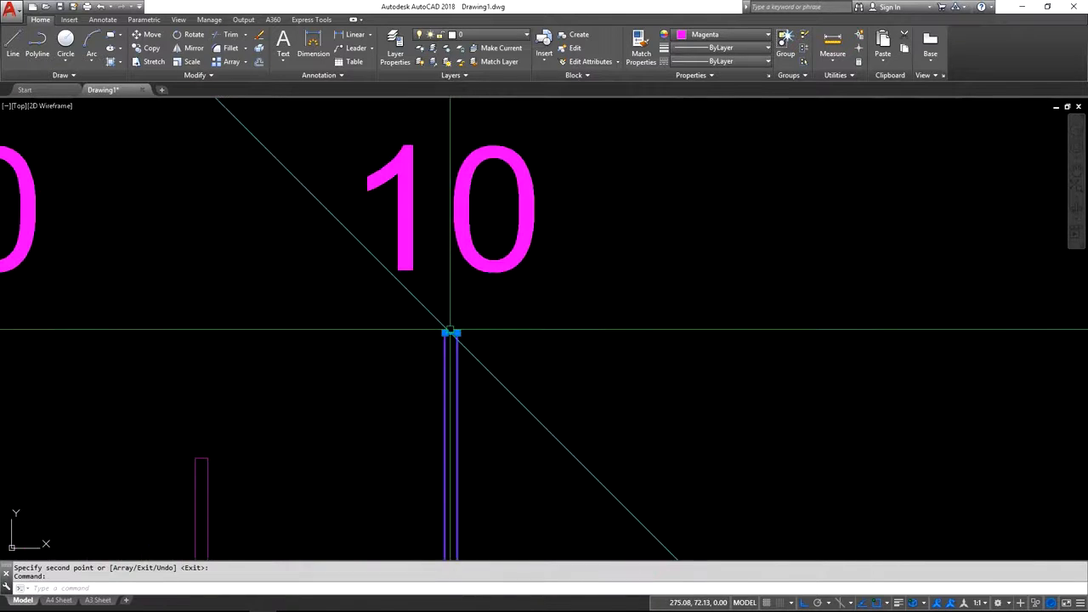
left_click(450, 331)
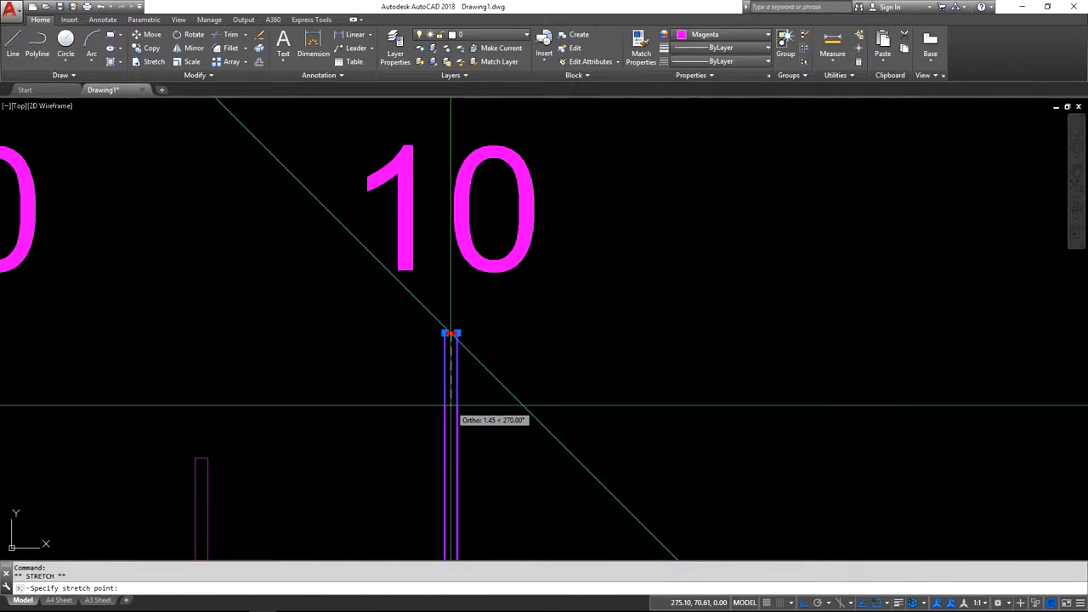
type("5")
scroll(479, 384, "down", 6)
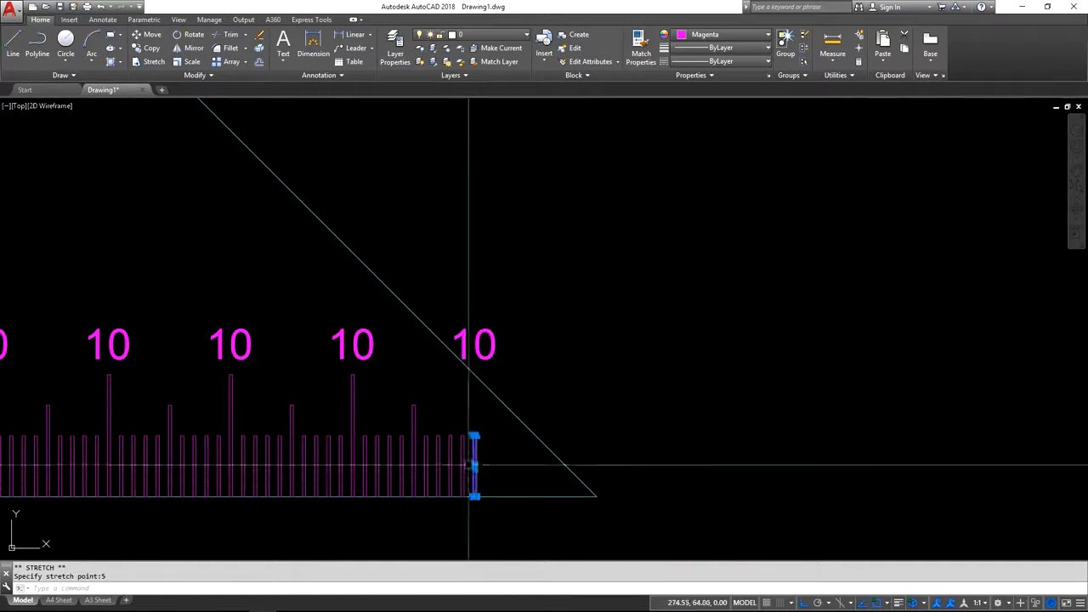
key("Escape")
Erase the 10 label above the last graduation, where it crosses the sloping edge.
left_click(477, 343)
key("Delete")
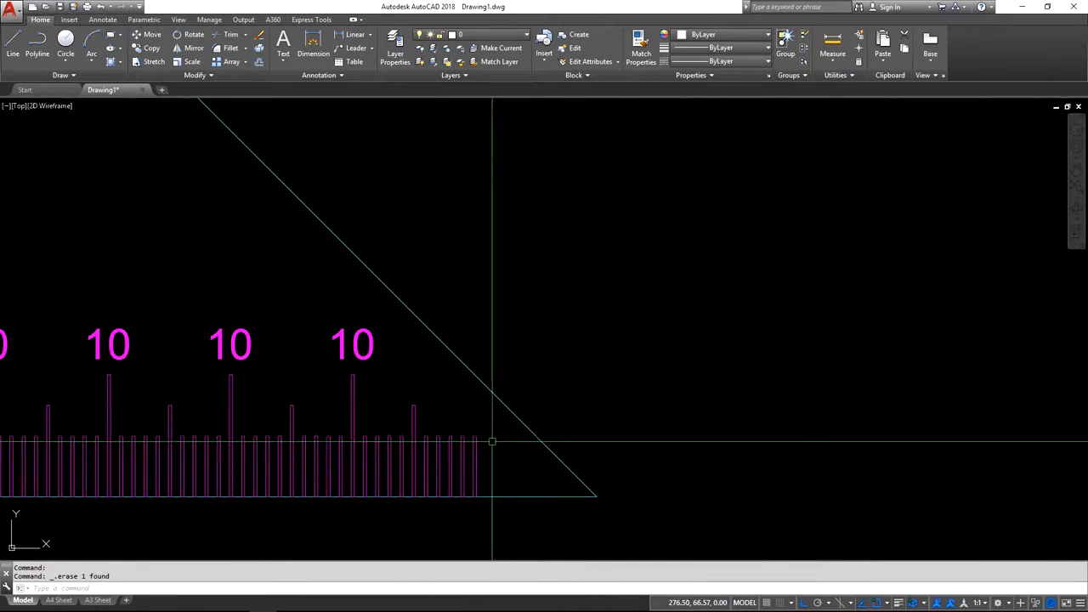
middle_click_drag(340, 442, 614, 388)
scroll(614, 392, "down", 2)
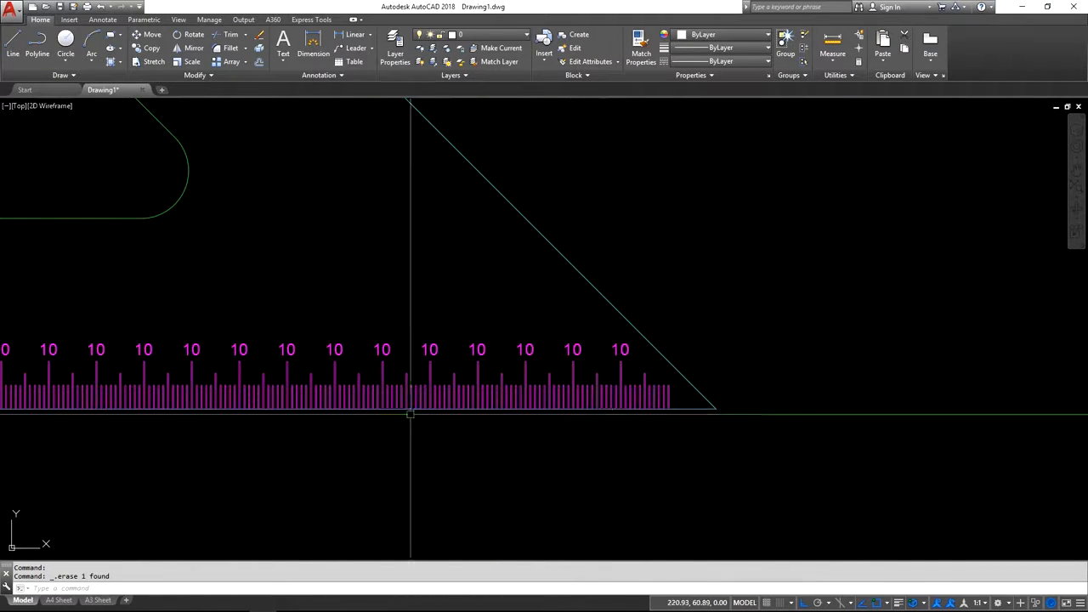
scroll(517, 418, "down", 2)
middle_click_drag(518, 417, 505, 413)
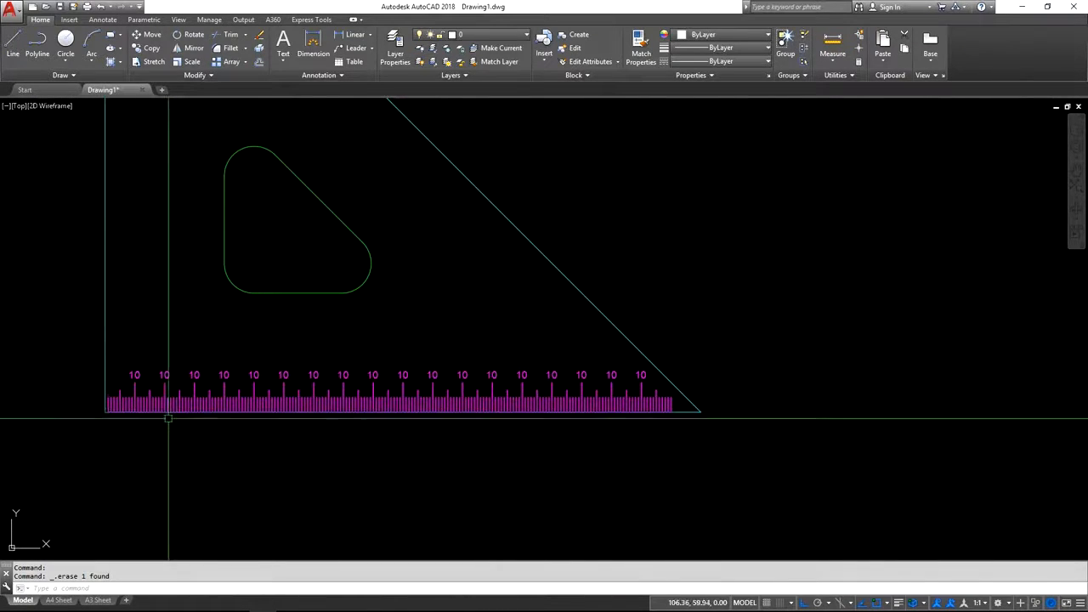
Auto-number the row of 10 labels along the bottom edge, sorted by X, with start and increment 10,10, overwriting the existing text.
middle_click_drag(153, 318, 153, 397)
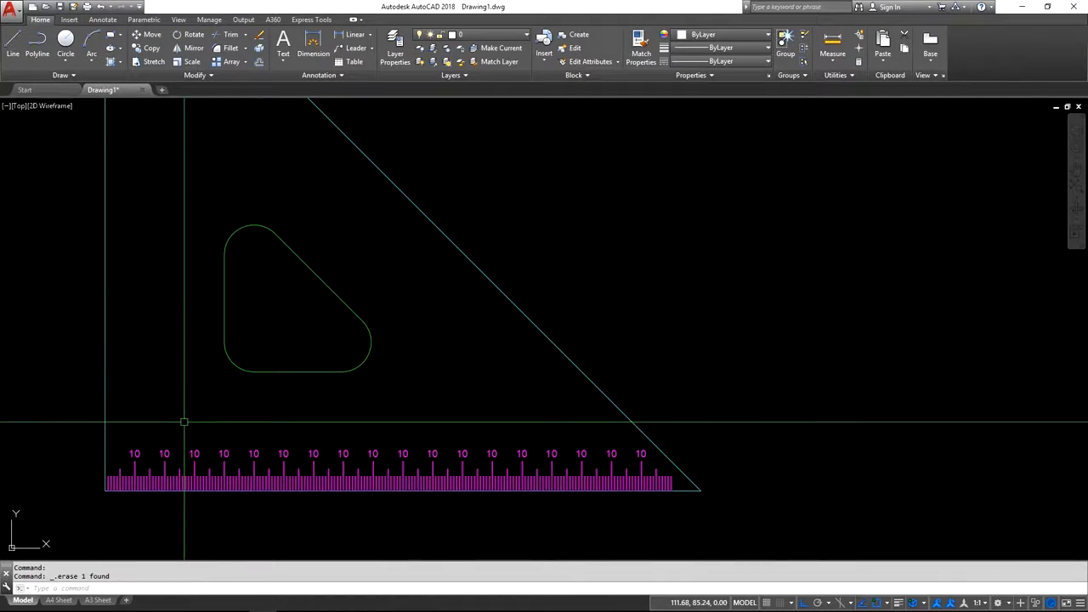
middle_click_drag(181, 448, 180, 383)
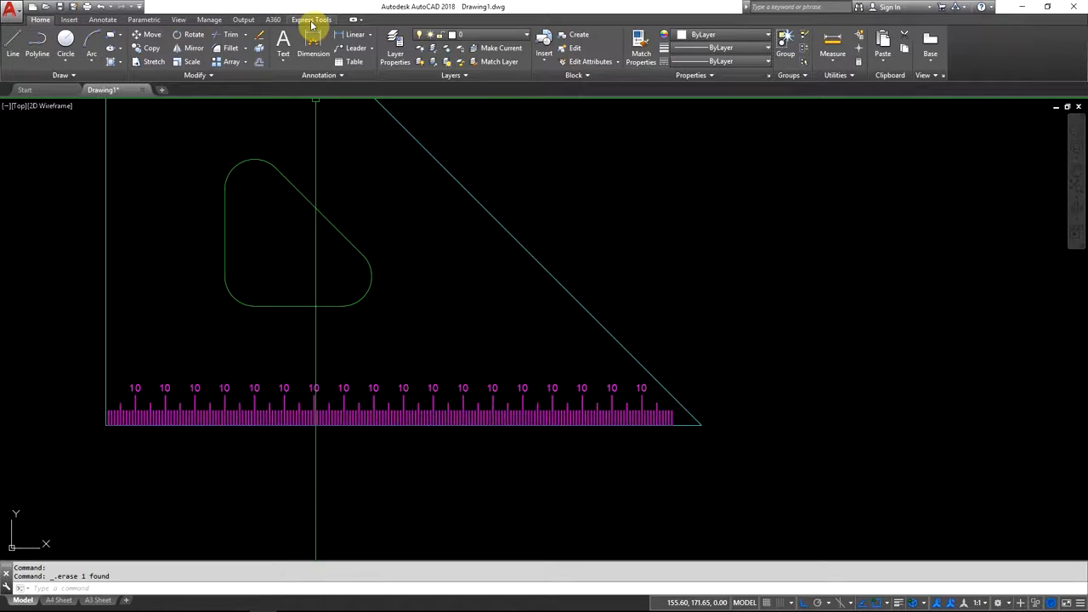
left_click(312, 20)
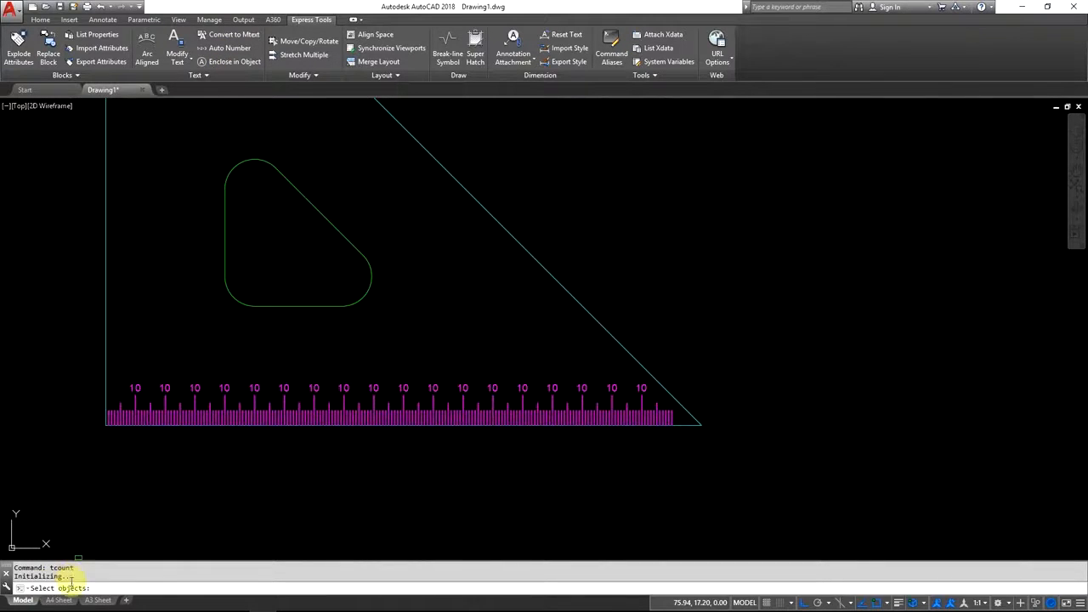
left_click(119, 344)
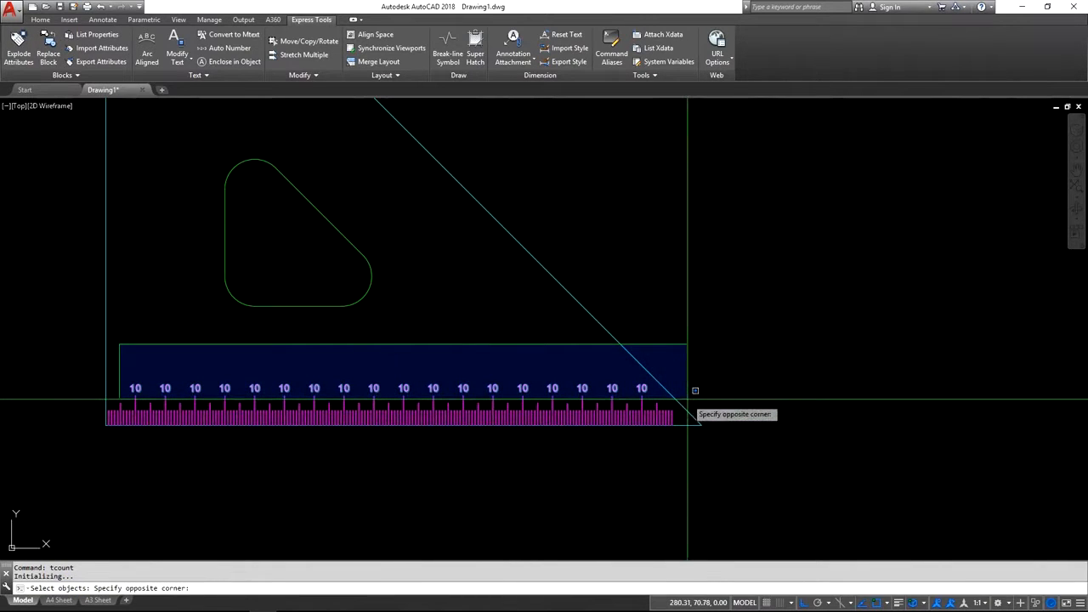
left_click(738, 476)
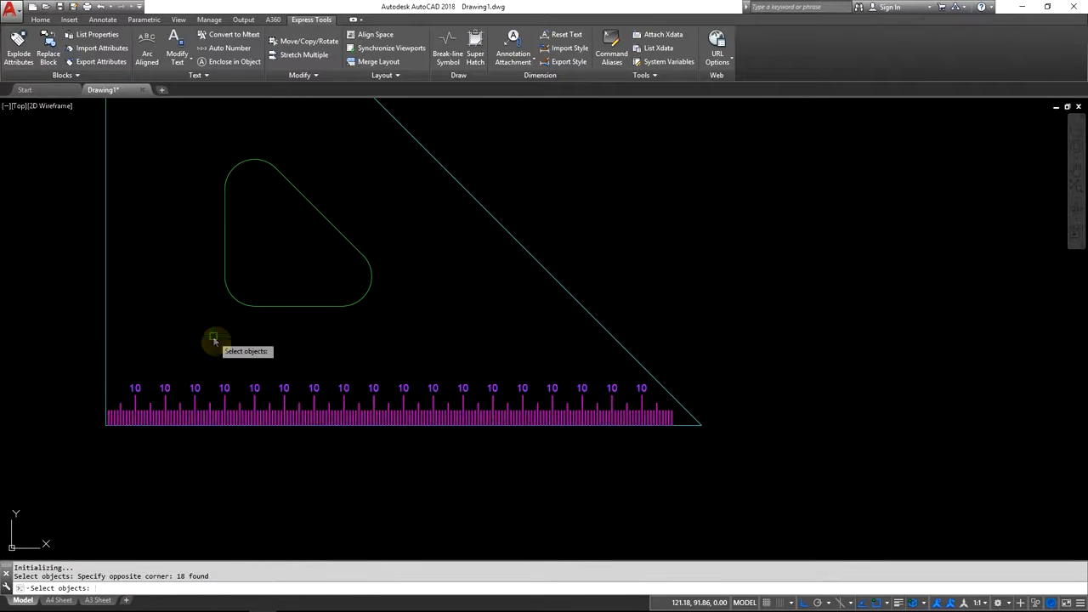
key("Return")
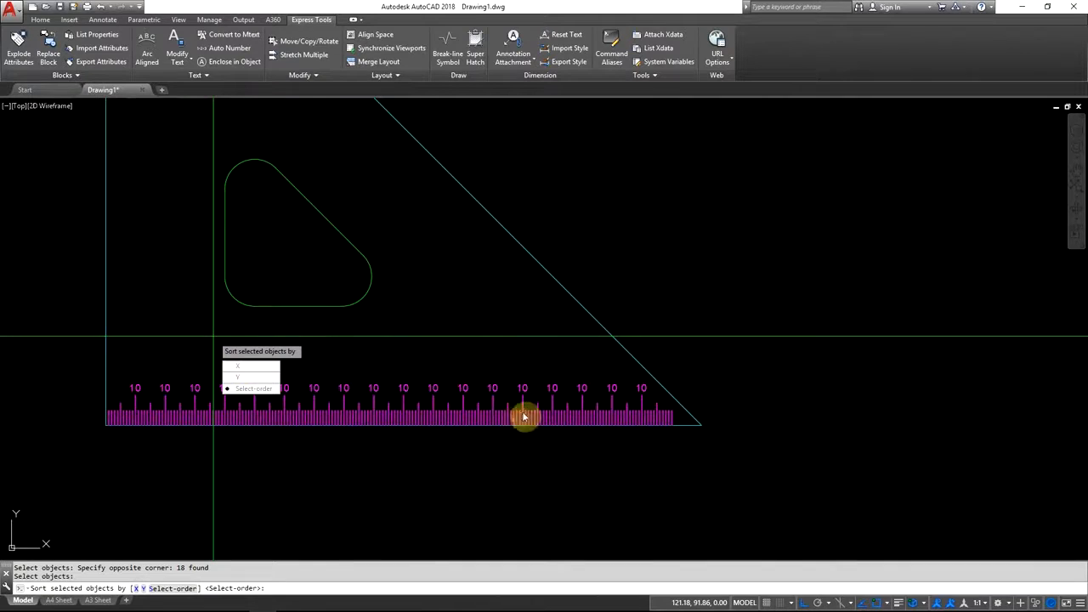
key("Return")
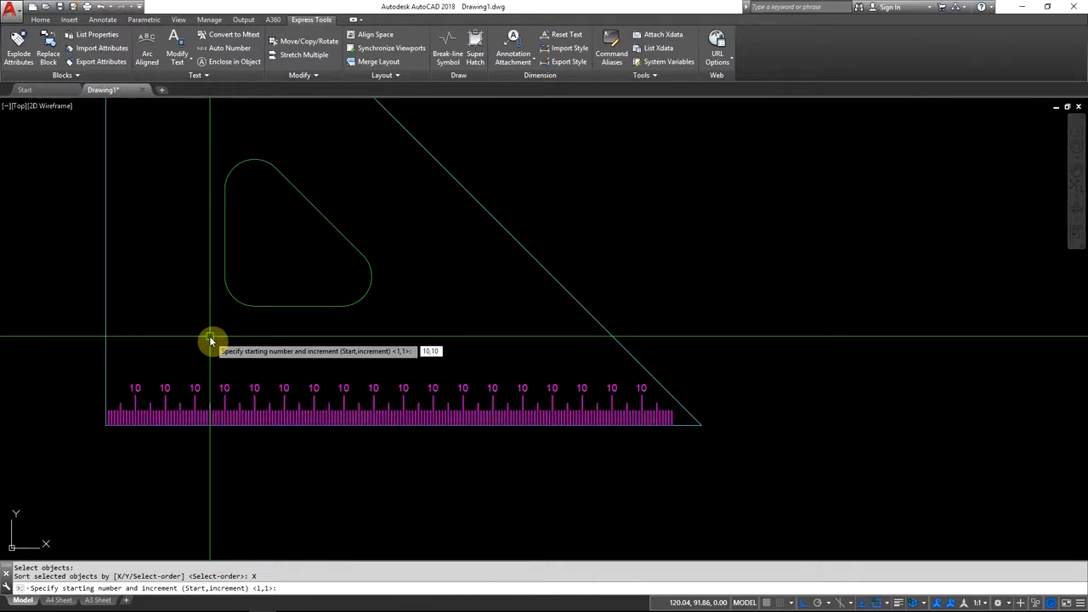
key("Return")
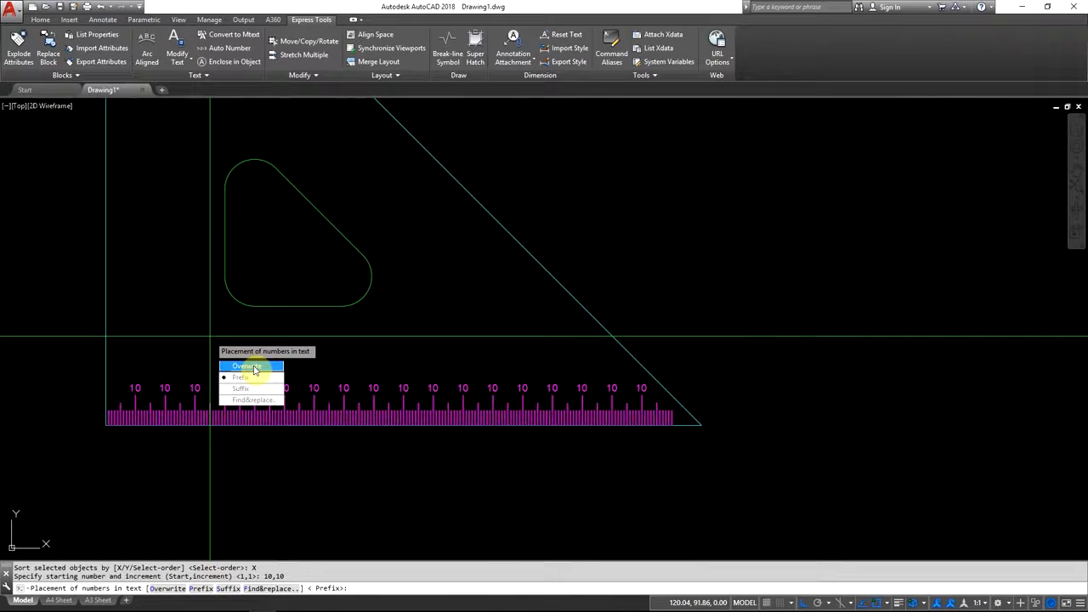
type("O")
key("Return")
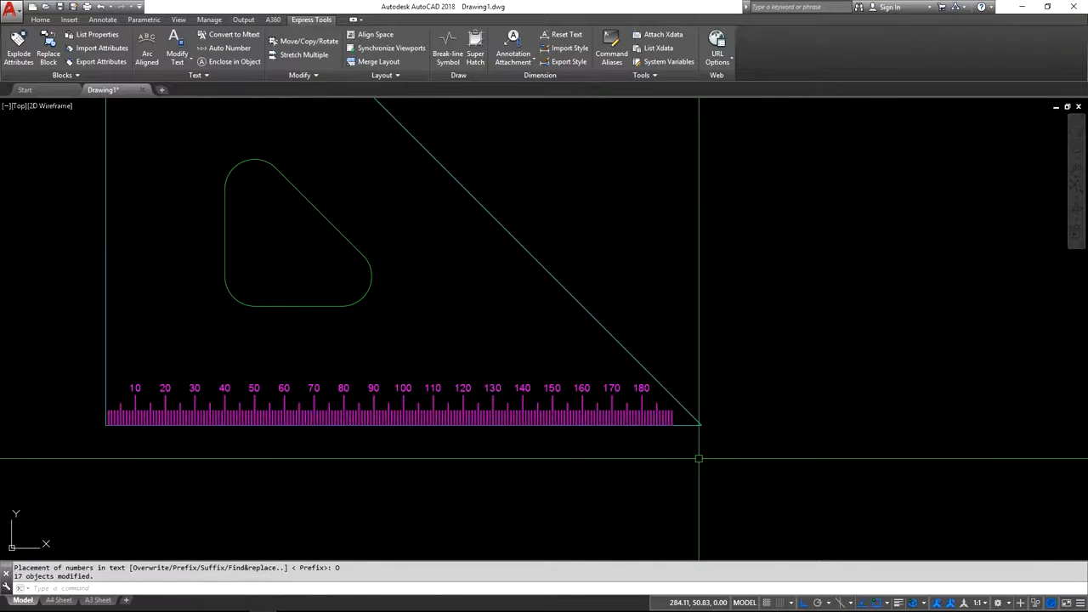
Examine the numbered labels and their alignment with the graduations up close, and review the whole set square.
scroll(479, 328, "down", 3)
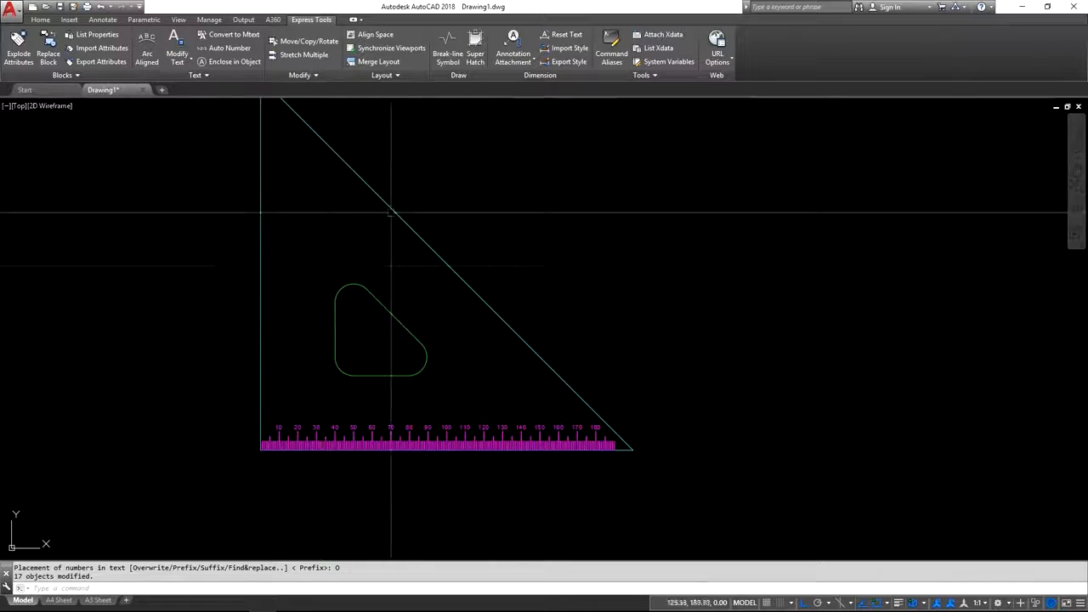
middle_click_drag(365, 247, 323, 278)
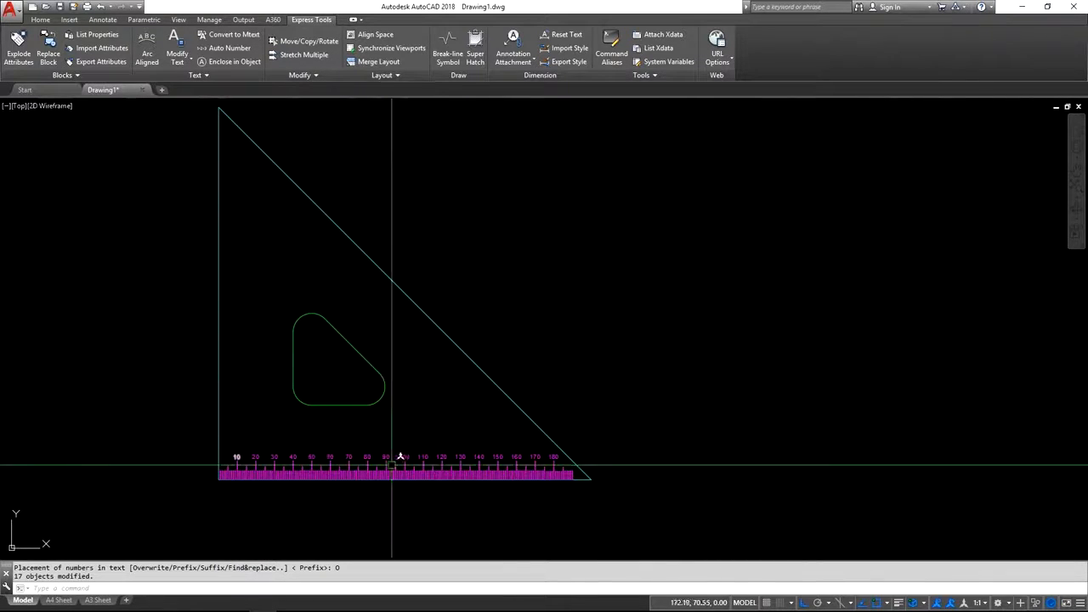
scroll(360, 449, "up", 8)
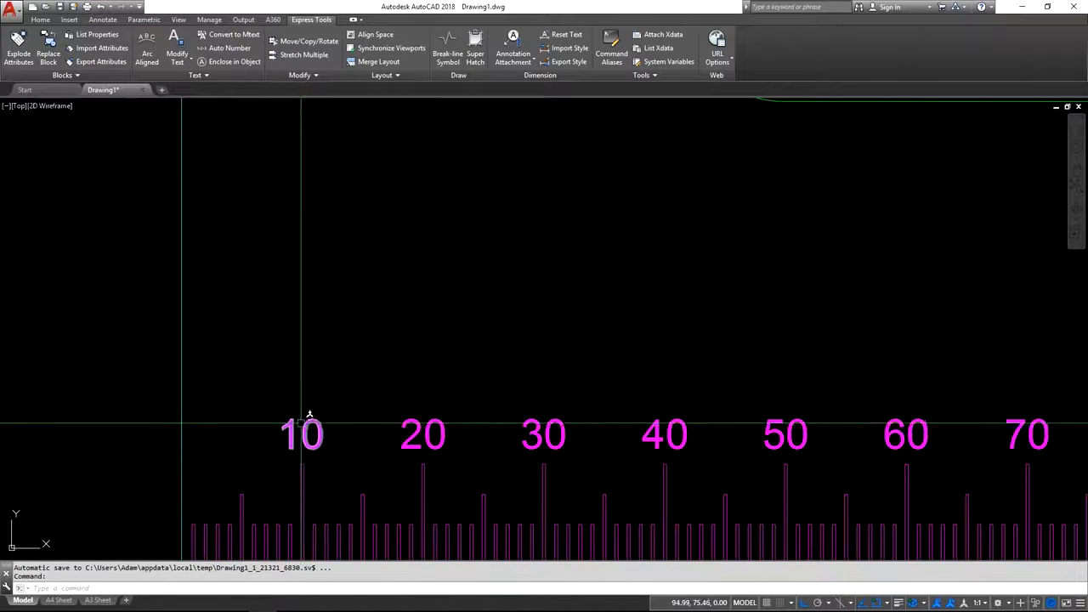
scroll(302, 422, "up", 4)
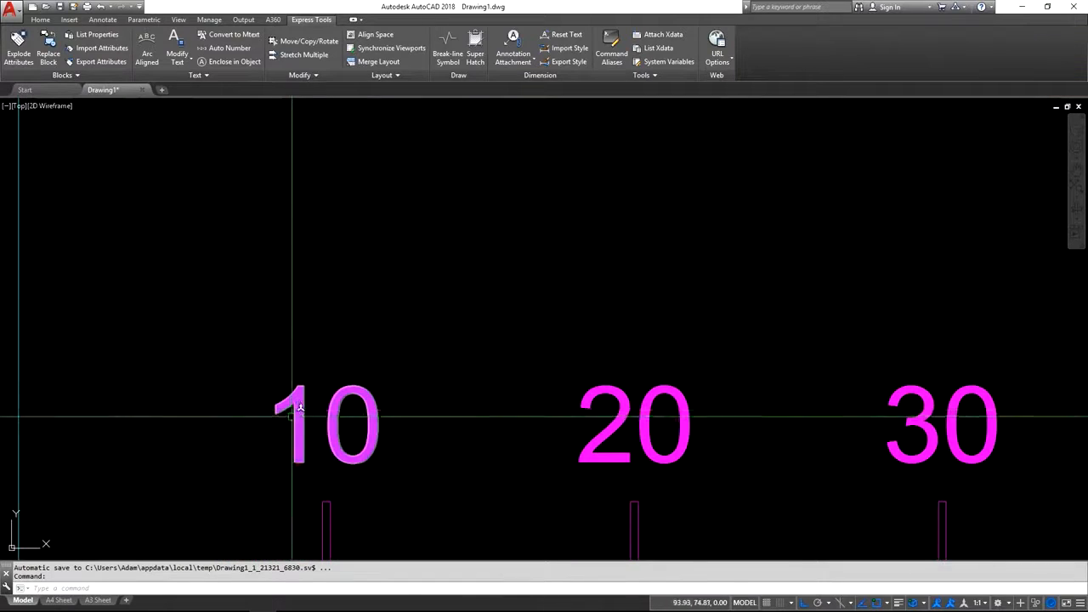
scroll(300, 408, "down", 2)
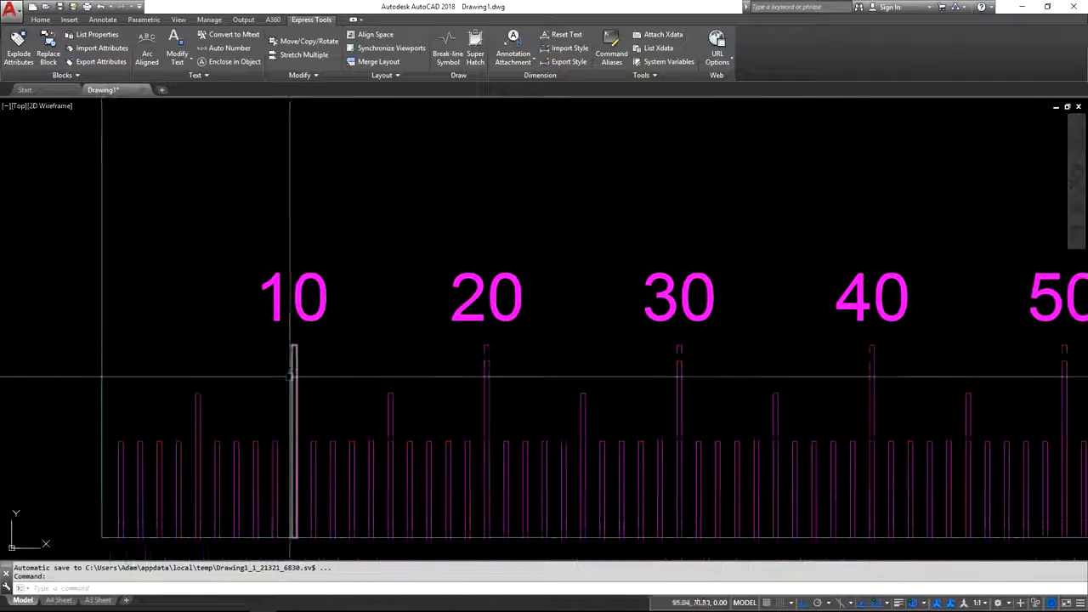
scroll(272, 388, "down", 4)
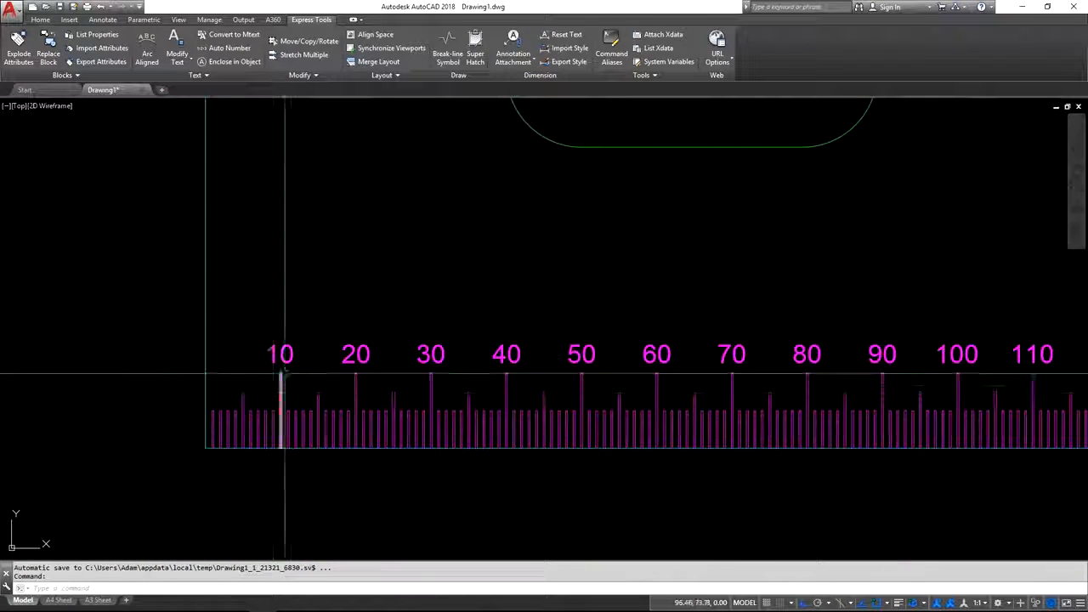
scroll(289, 365, "up", 2)
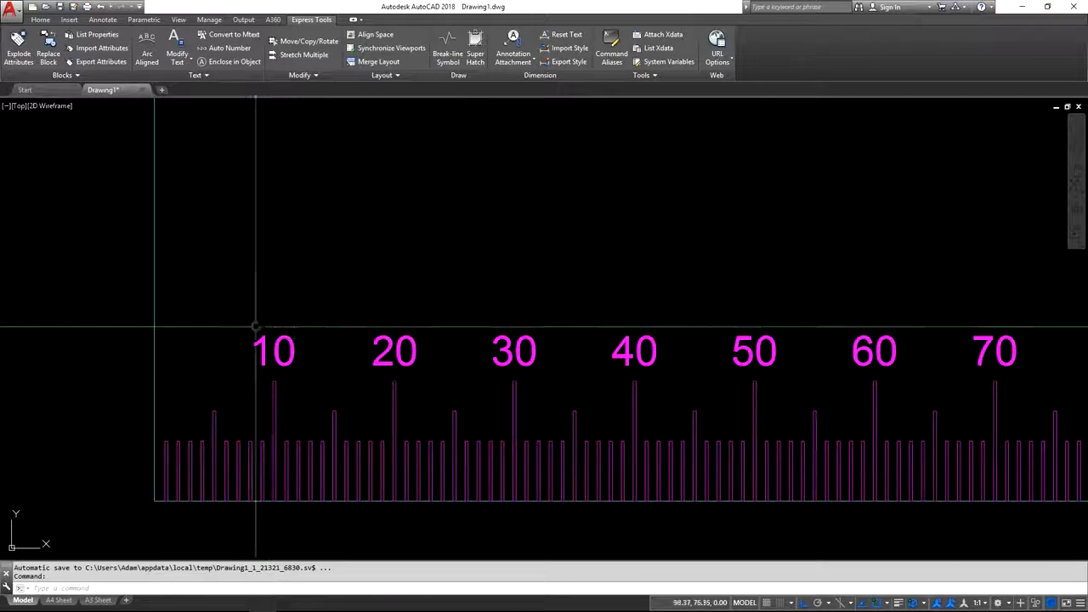
scroll(297, 380, "down", 6)
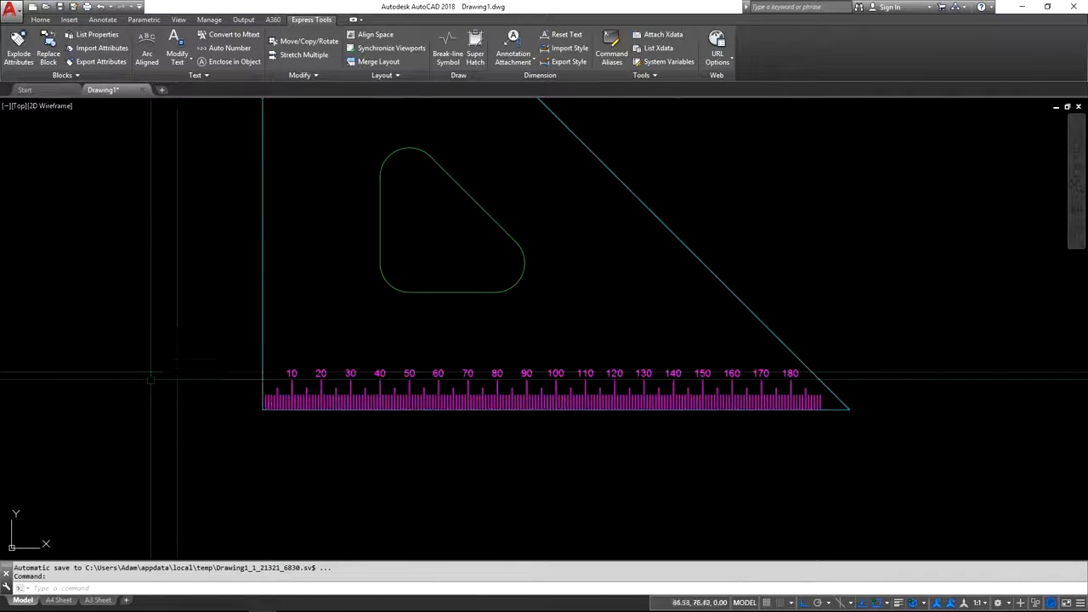
mouse_move(353, 272)
middle_mouse_down()
mouse_move(244, 357)
mouse_move(265, 348)
mouse_move(296, 374)
middle_mouse_up()
scroll(246, 357, "down", 2)
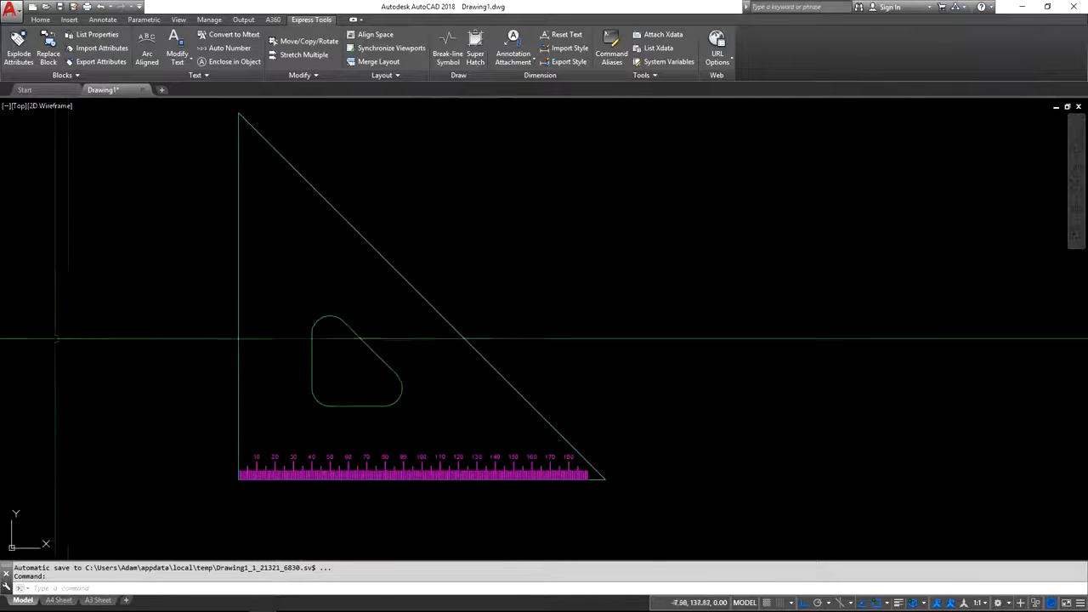